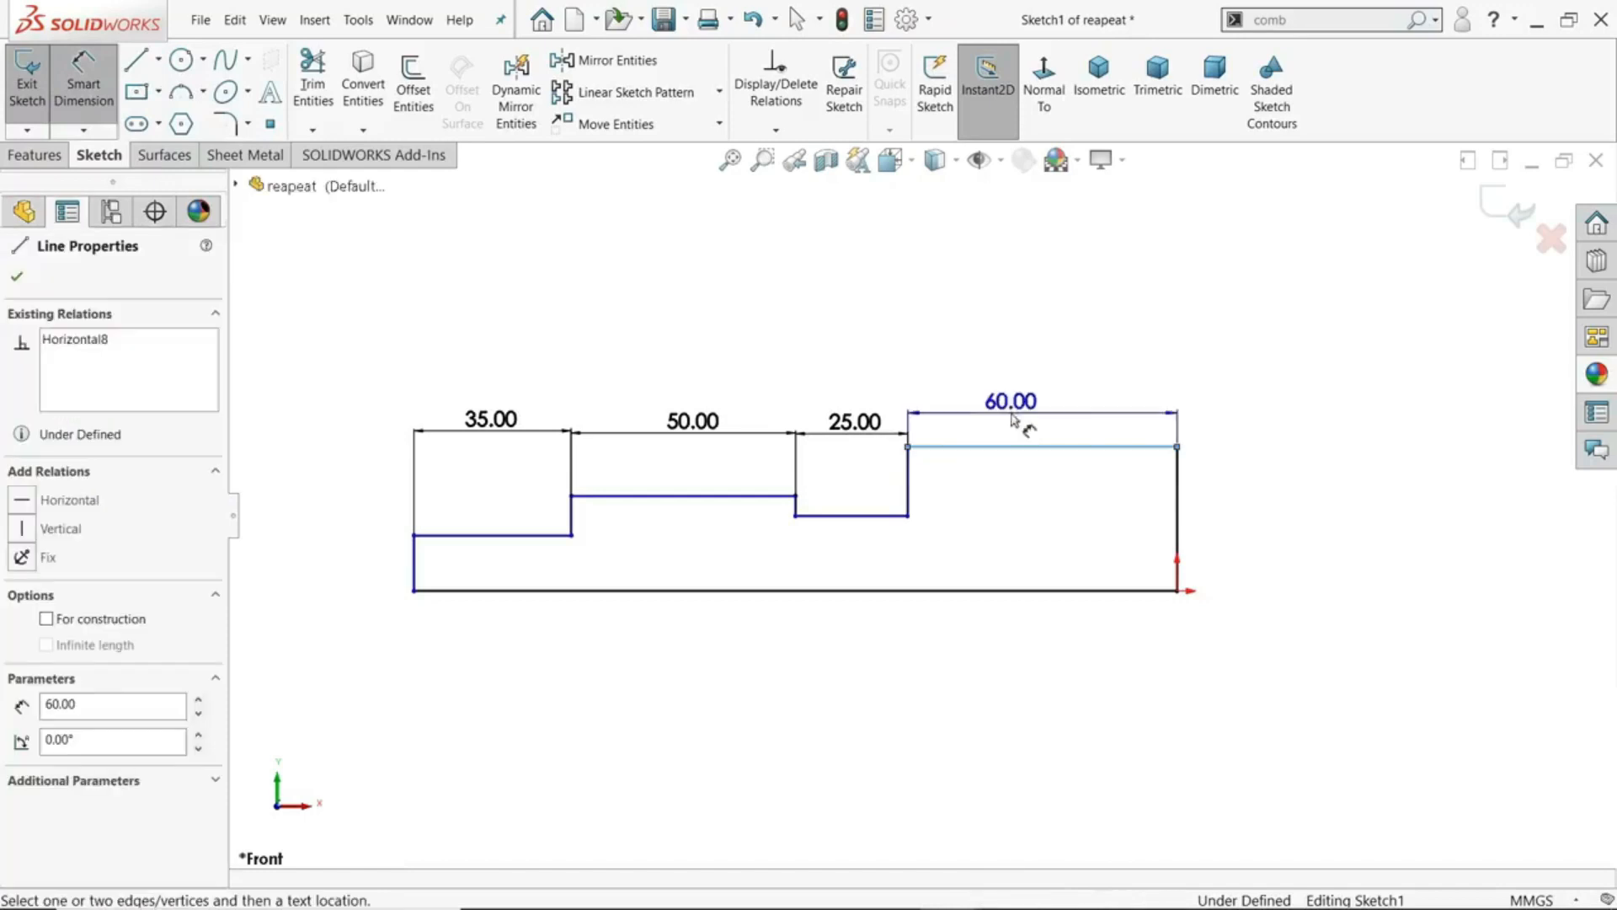
# - Dimension the length of the highest horizontal line of the stepped profile, placing the dimension above it
pyautogui.click(1022, 364)
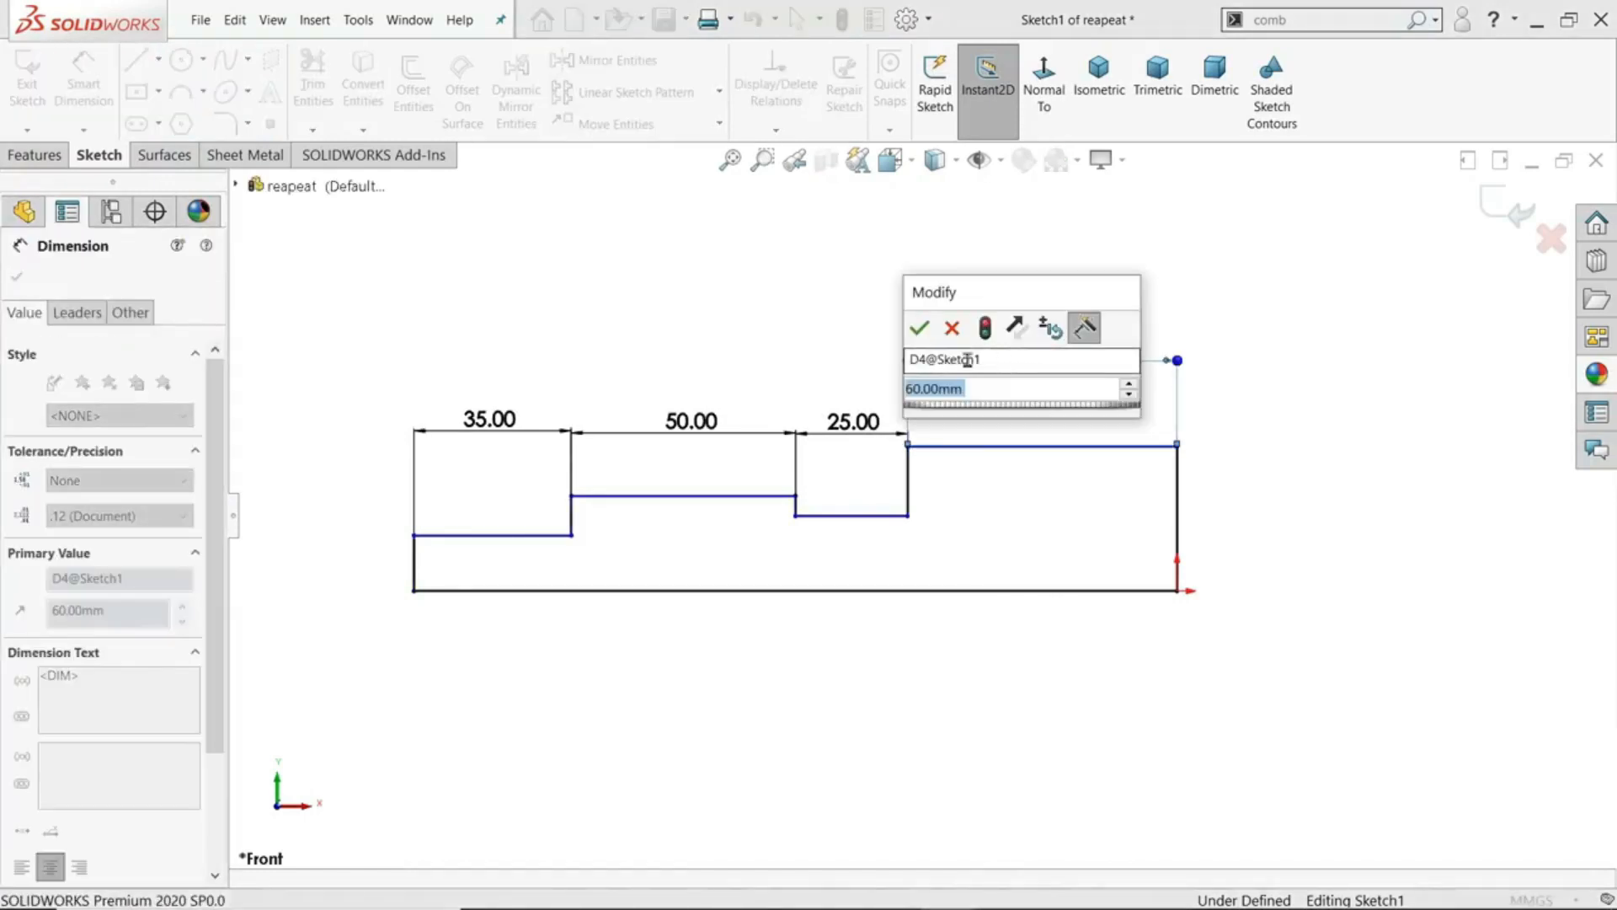
pyautogui.click(919, 328)
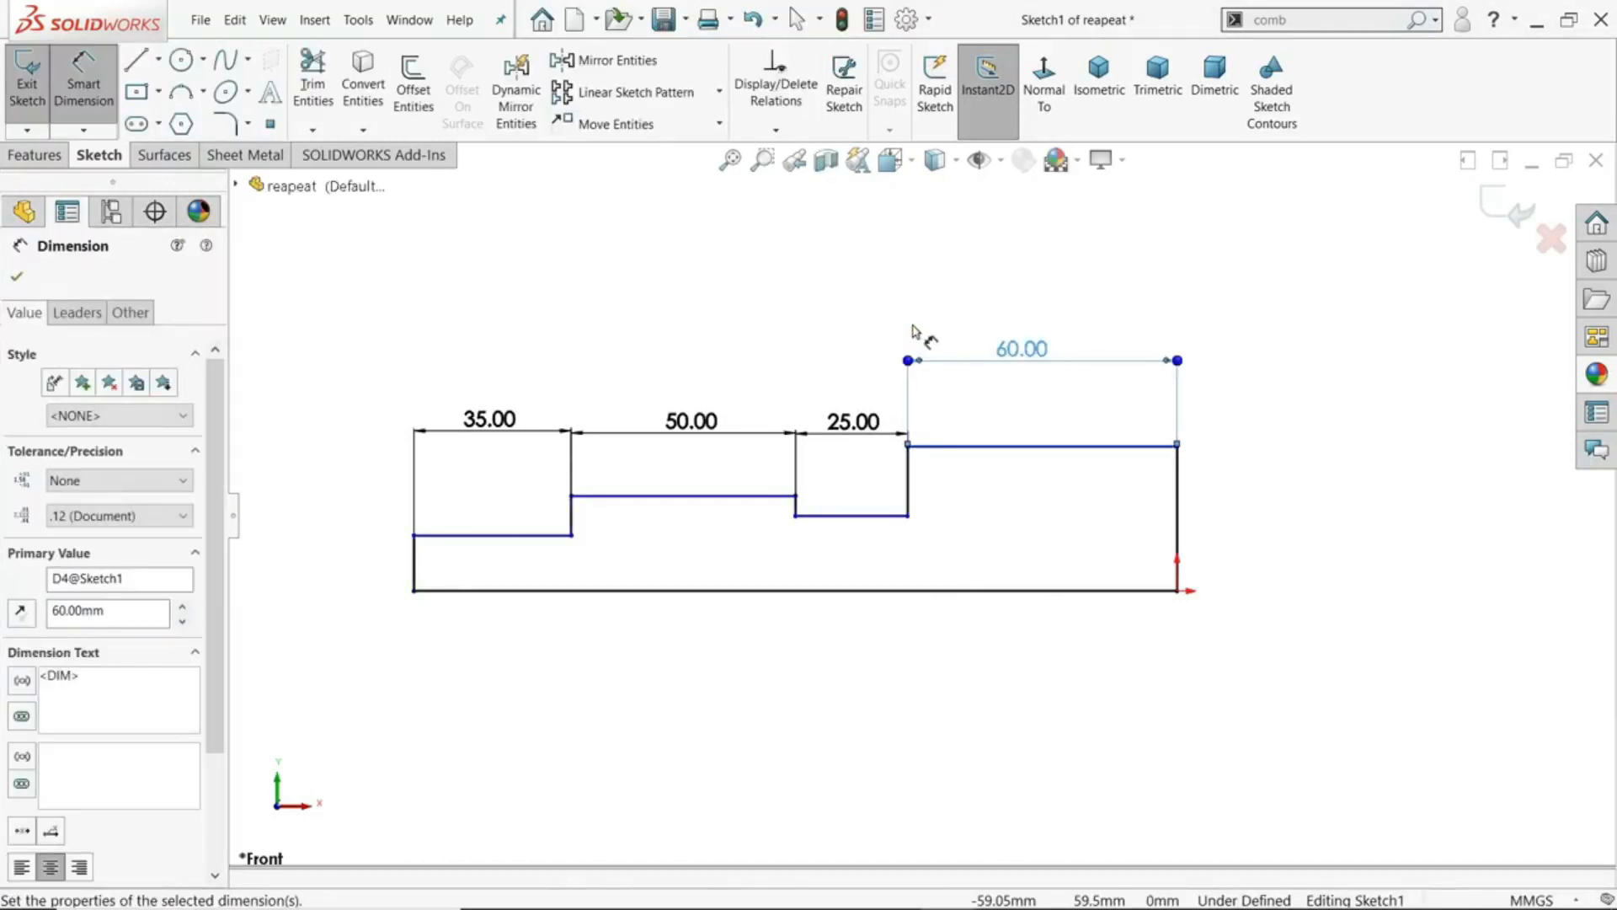
pyautogui.press('Escape')
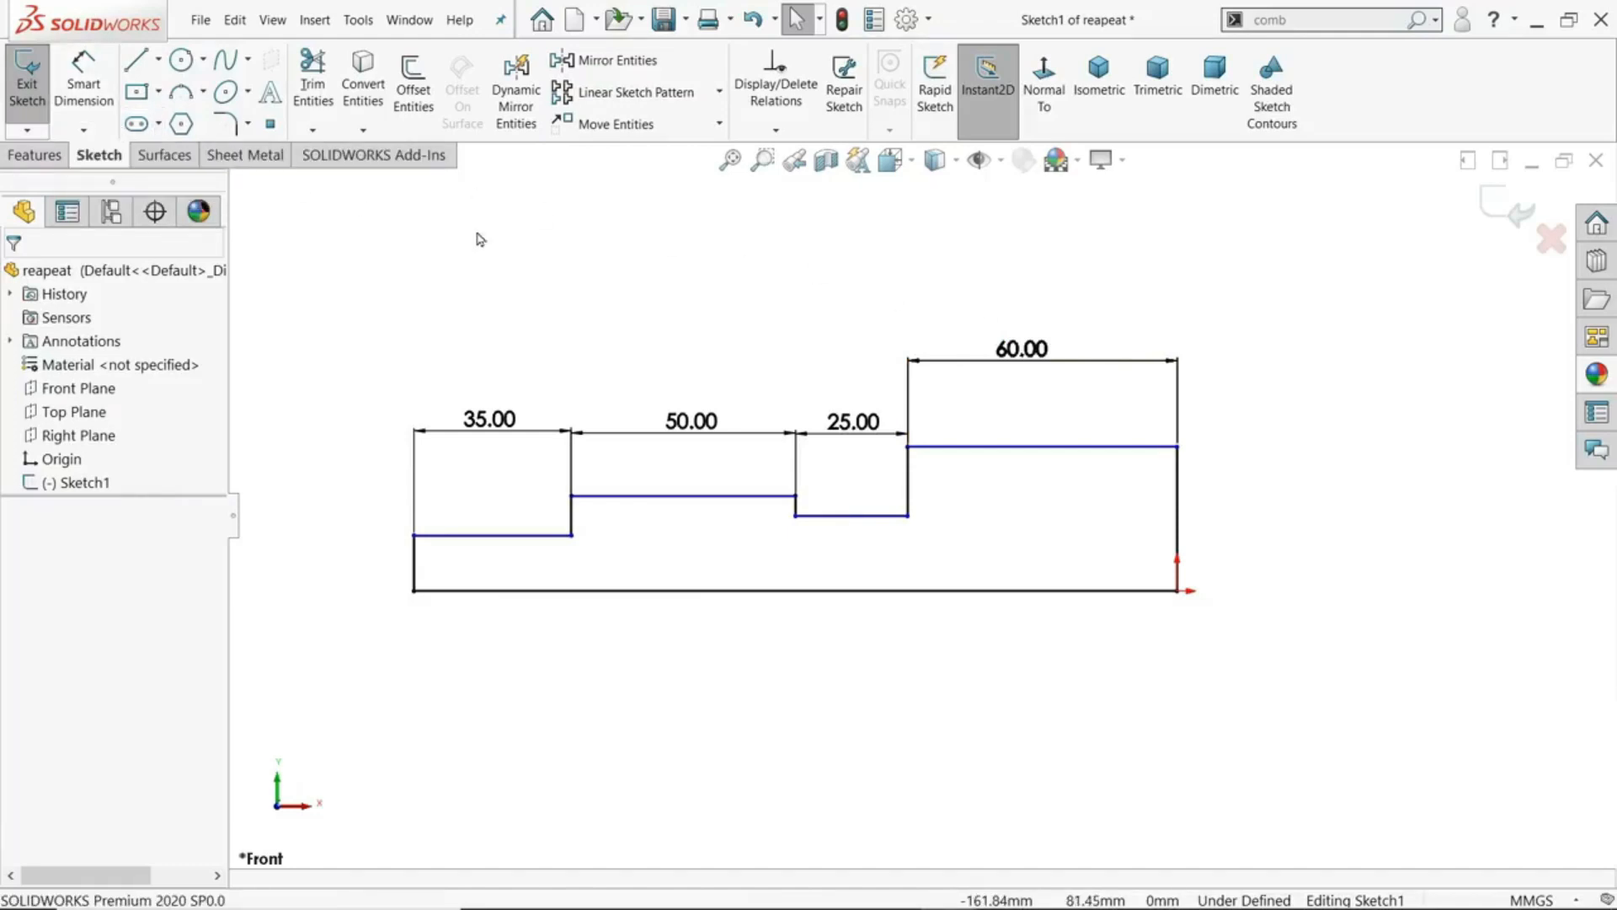
# - Dimension the height of the vertical line rising from the origin and fit the sketch in view
pyautogui.press('d')
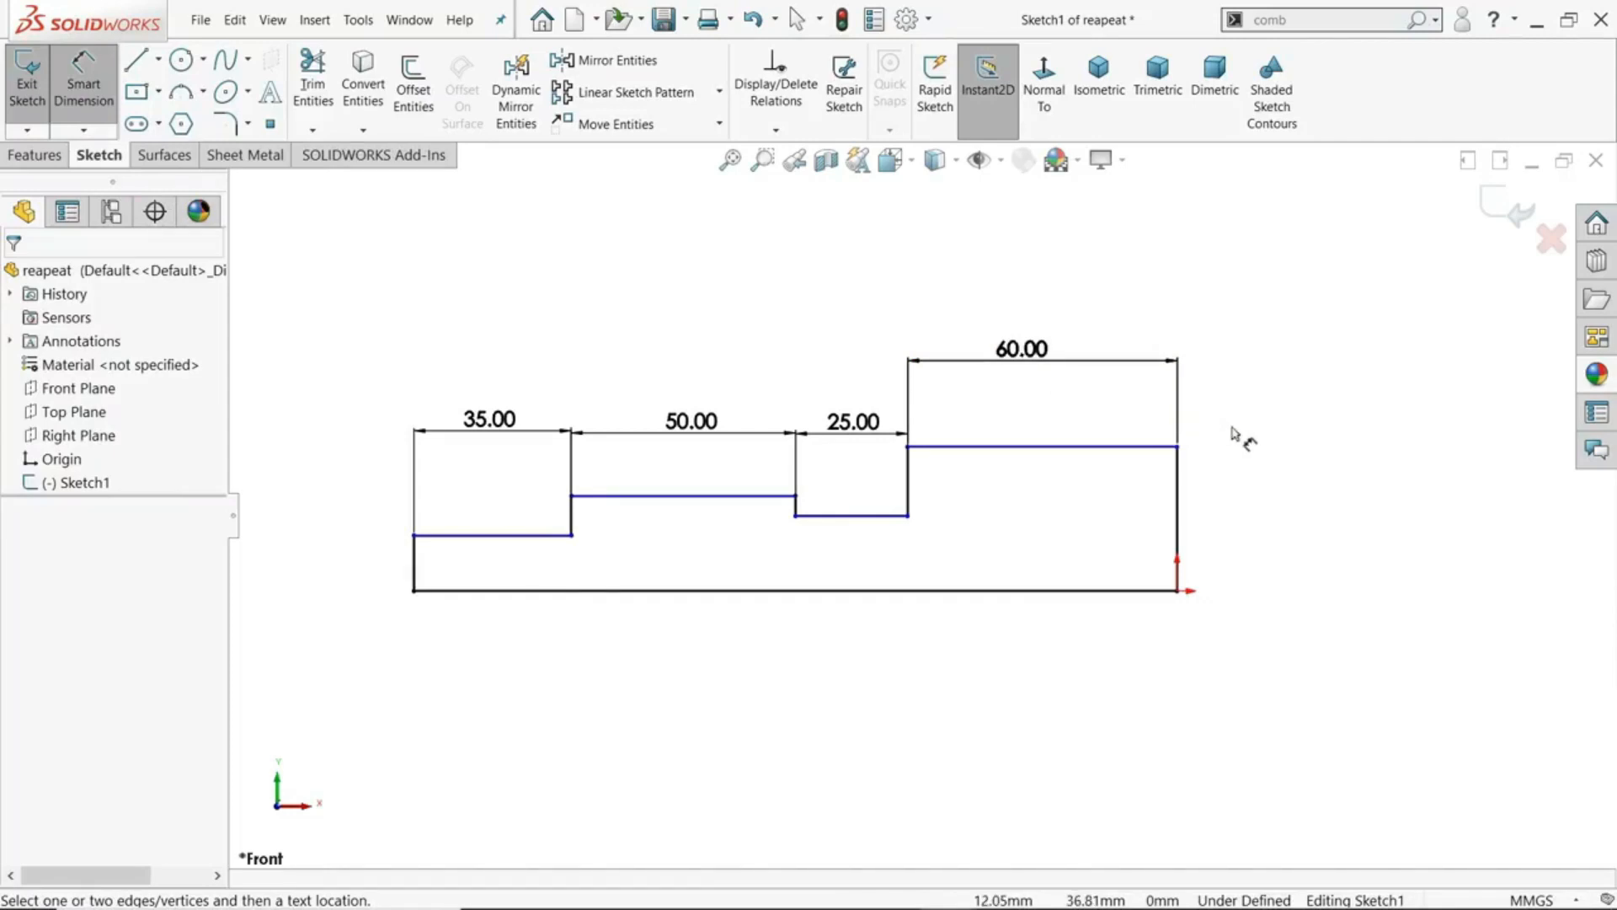
pyautogui.click(1181, 509)
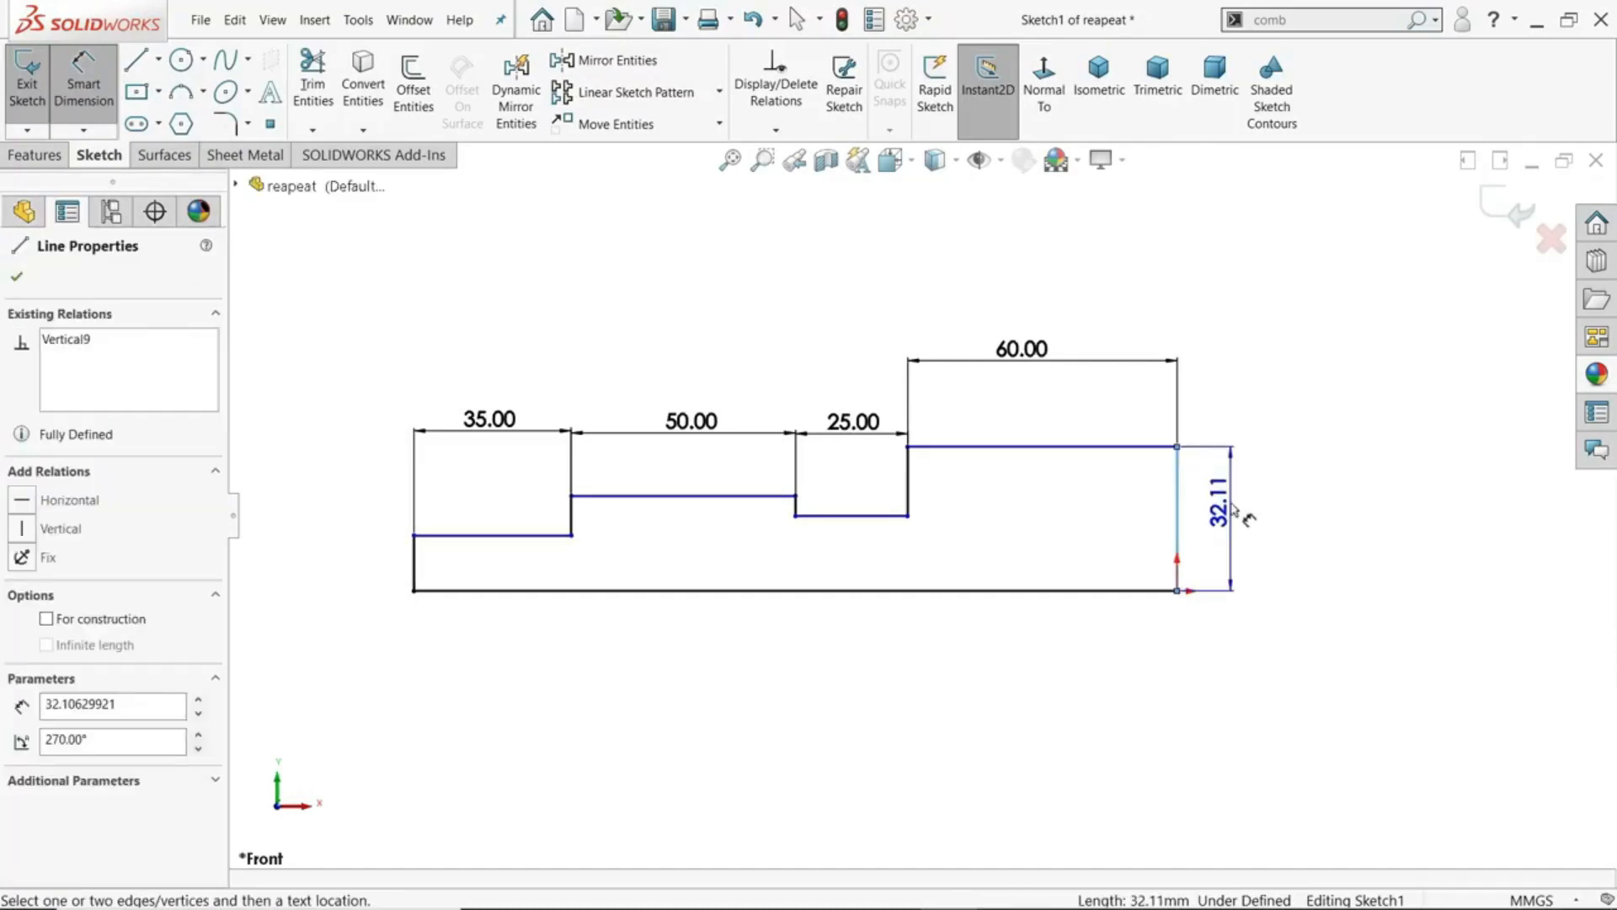
pyautogui.click(1233, 507)
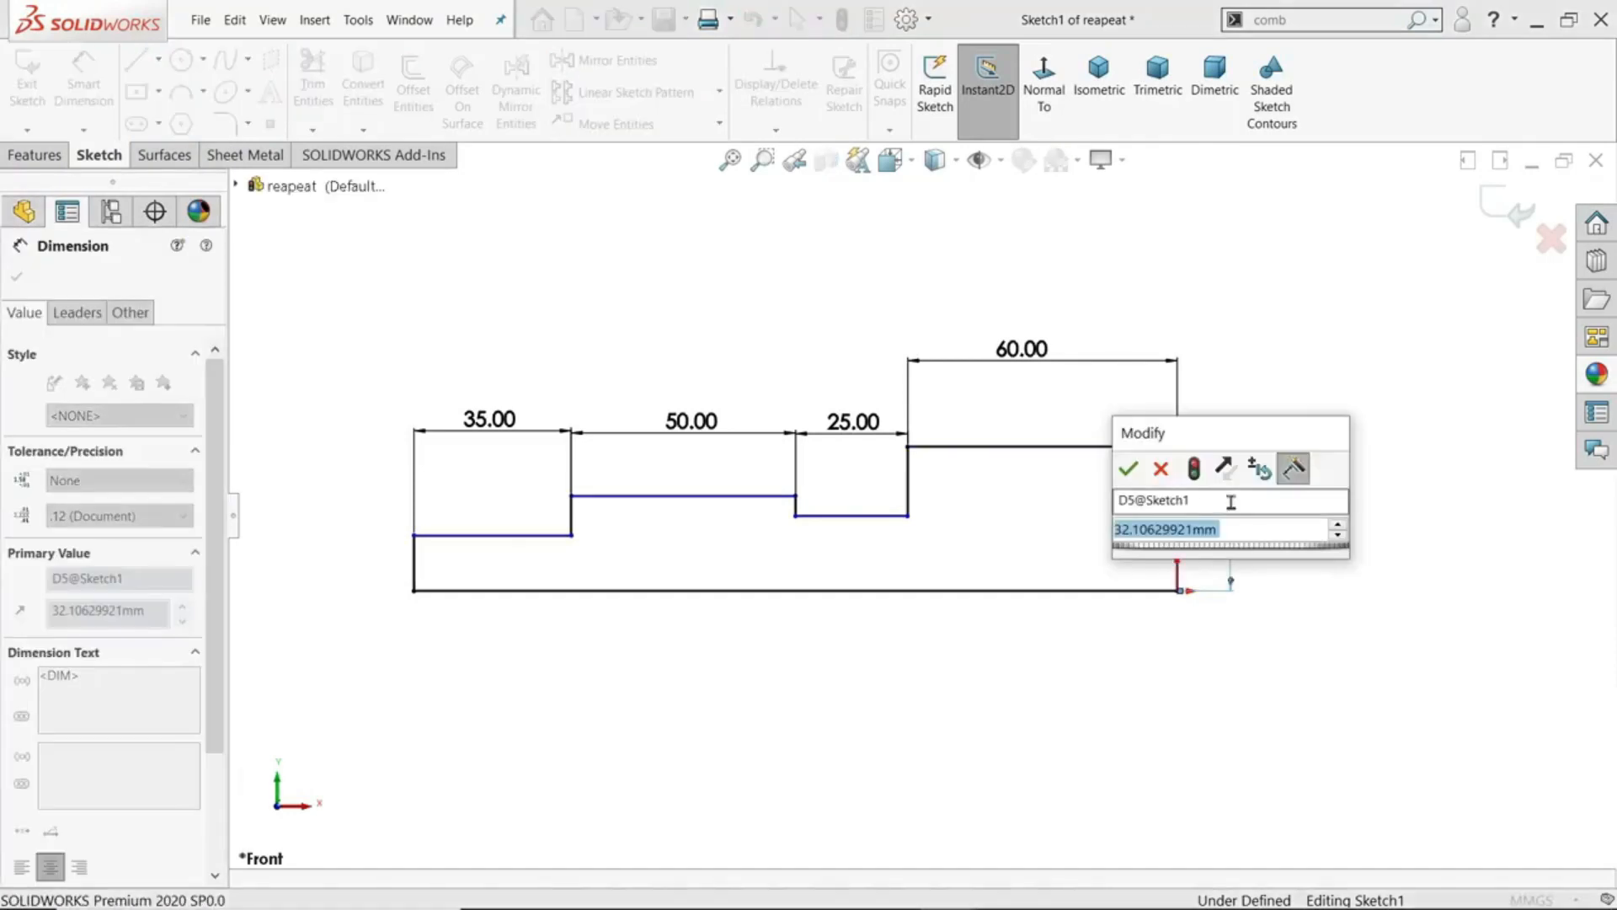
pyautogui.click(1129, 469)
pyautogui.press('Escape')
pyautogui.press('f')
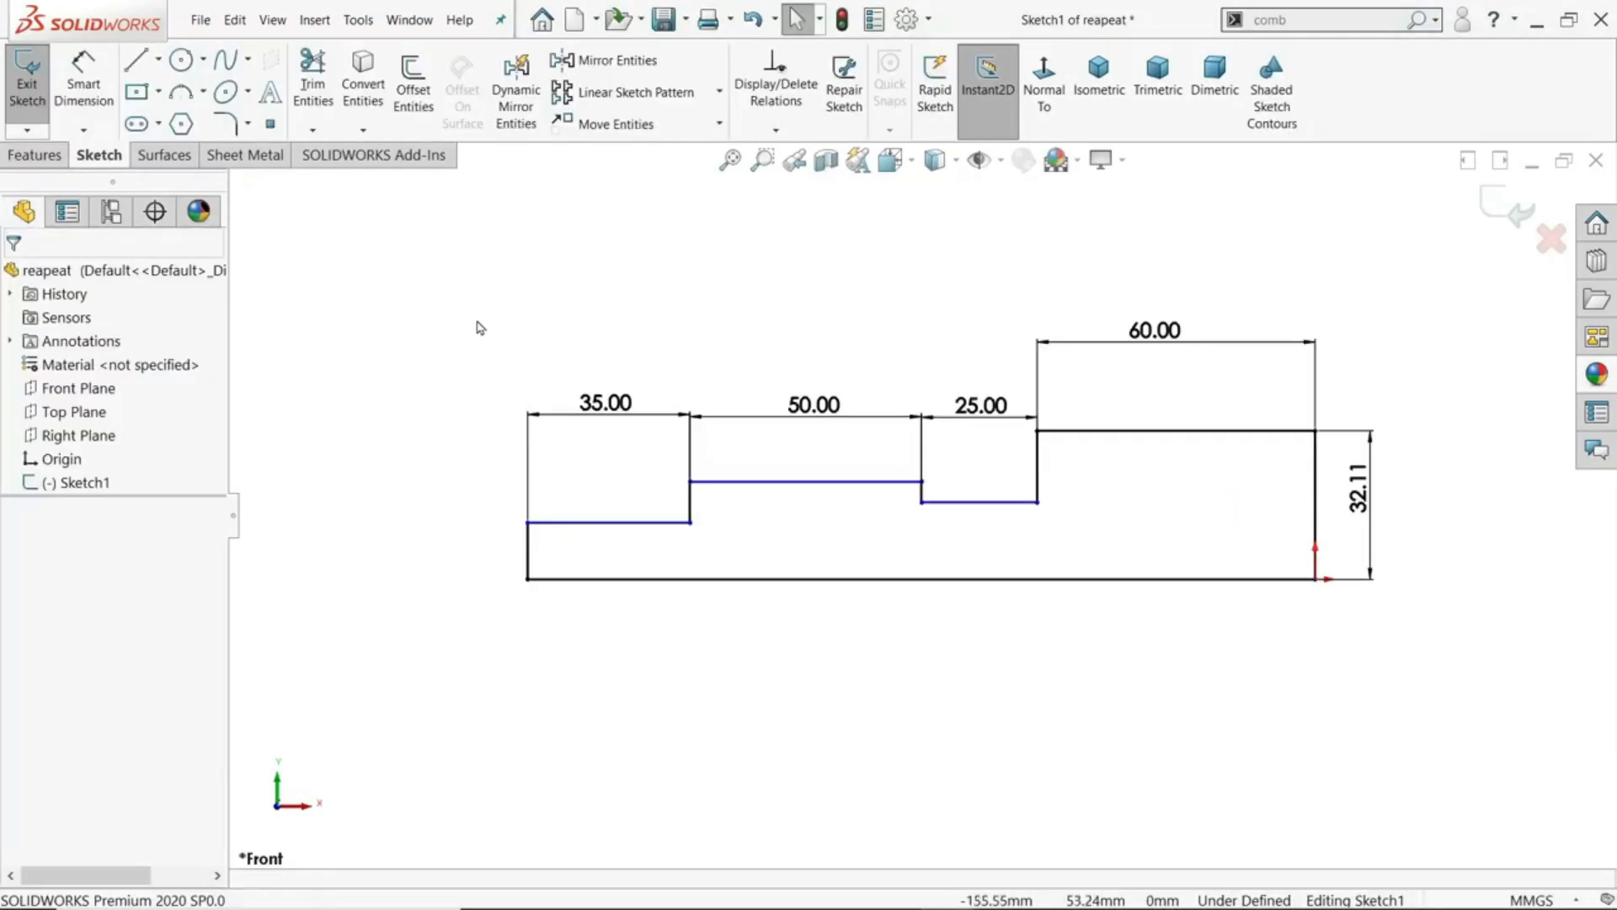
# - Sketch a circle above the profile's left end, and repeat the command for a second circle beside it with a radius of about 18 mm
pyautogui.click(185, 69)
pyautogui.moveTo(363, 309); pyautogui.dragTo(464, 338)
pyautogui.press('Escape')
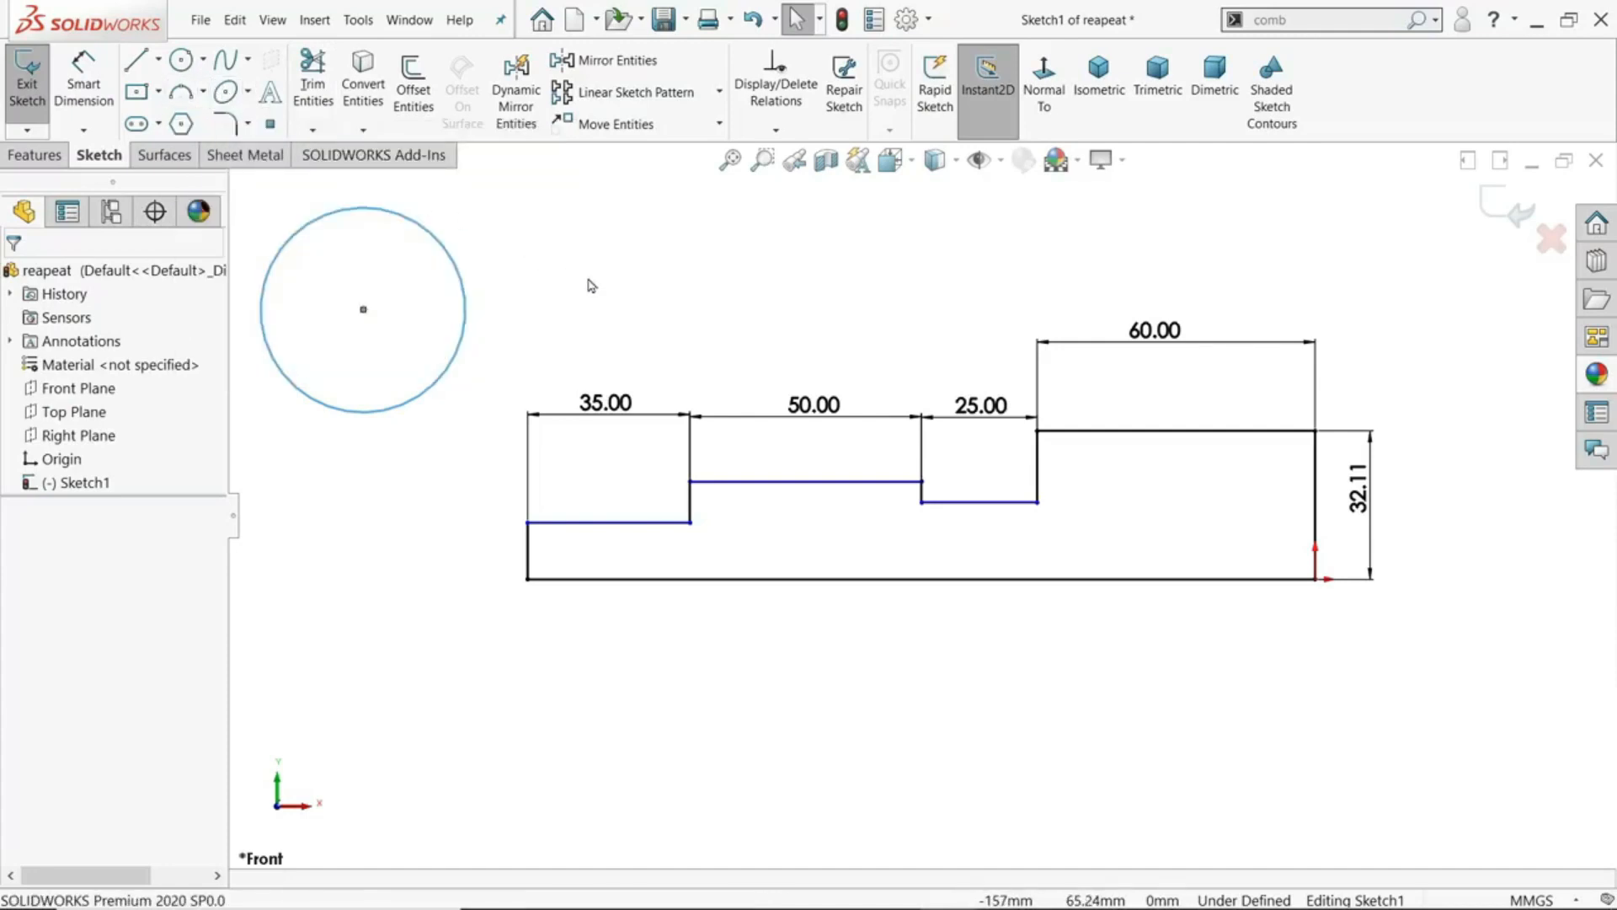
pyautogui.press('Return')
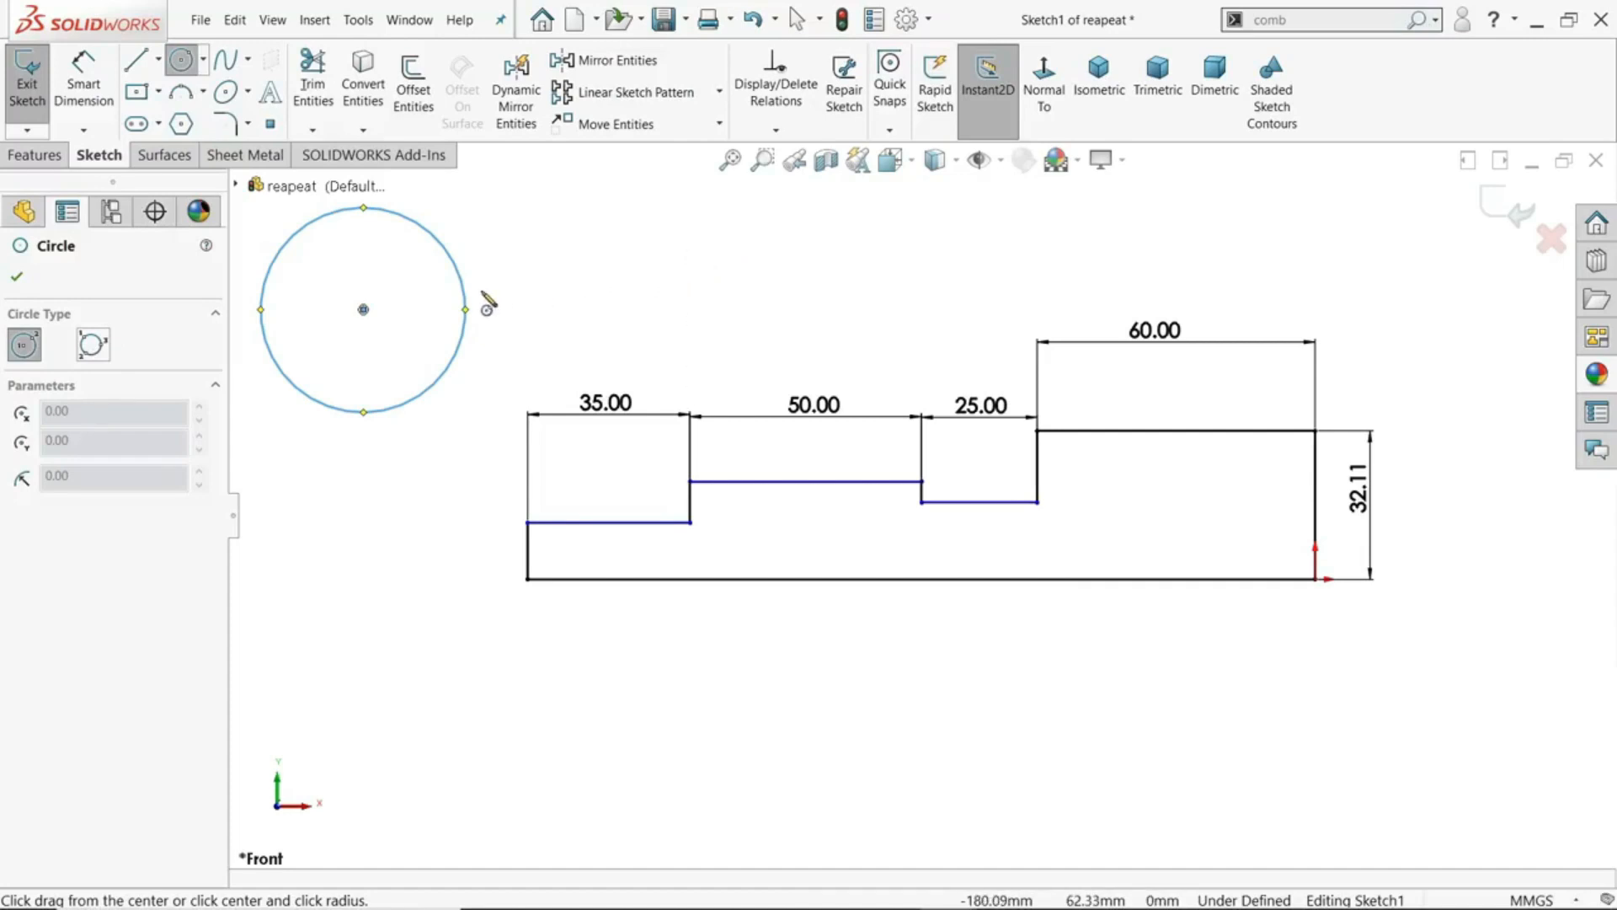
pyautogui.click(625, 259)
pyautogui.click(712, 259)
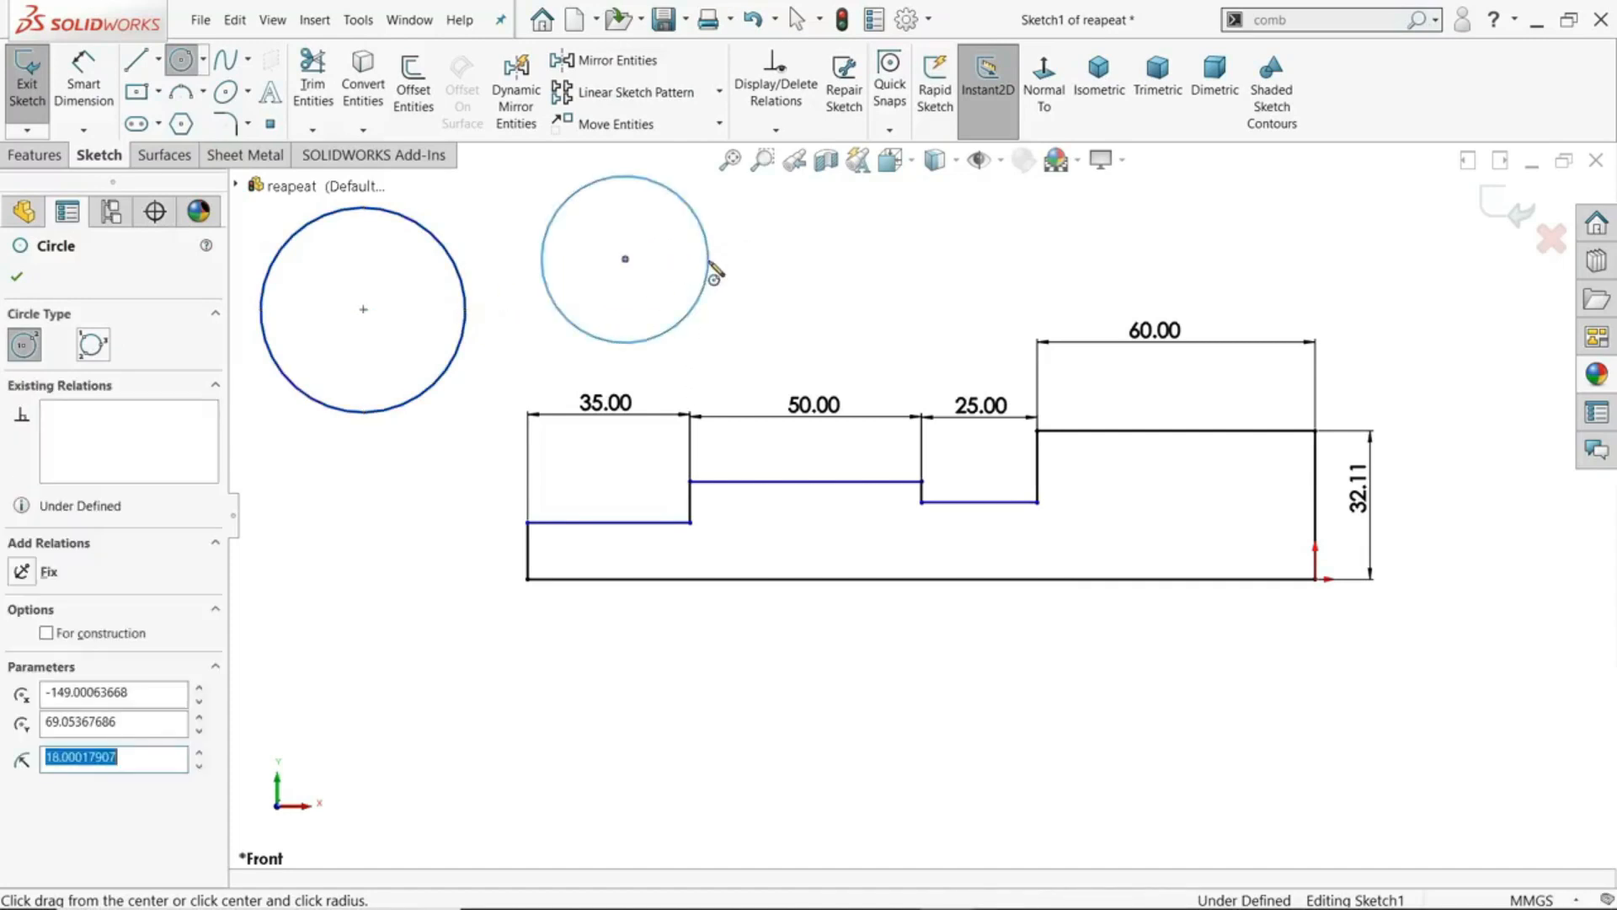
# - Sketch a center rectangle below the left end of the stepped profile
pyautogui.click(136, 91)
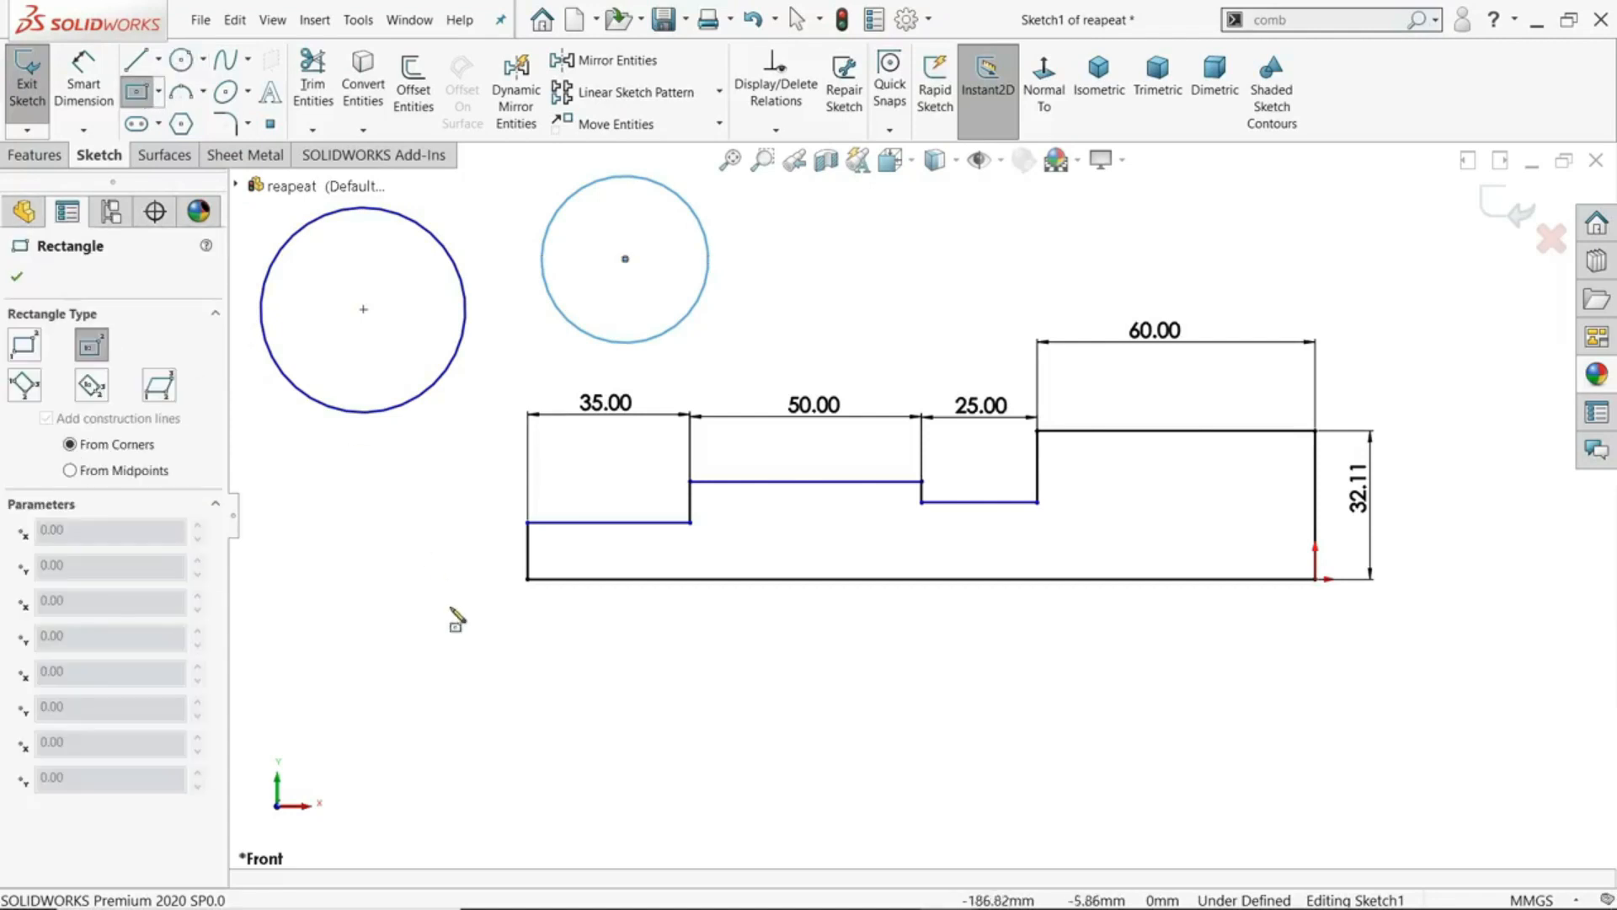
pyautogui.click(440, 645)
pyautogui.click(520, 680)
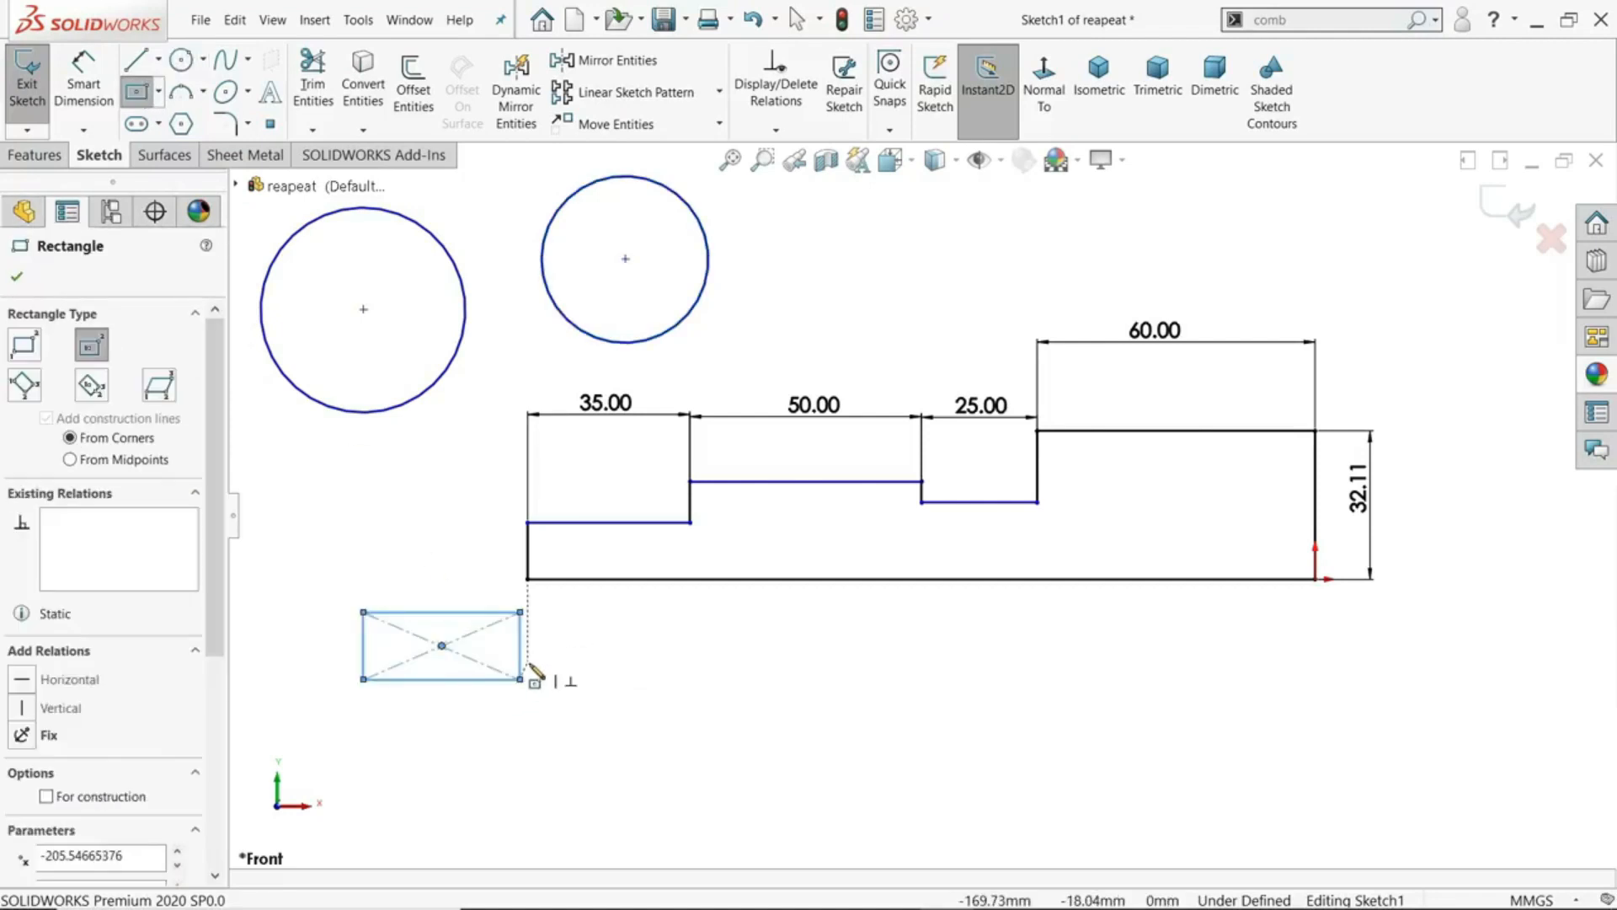
pyautogui.press('Escape')
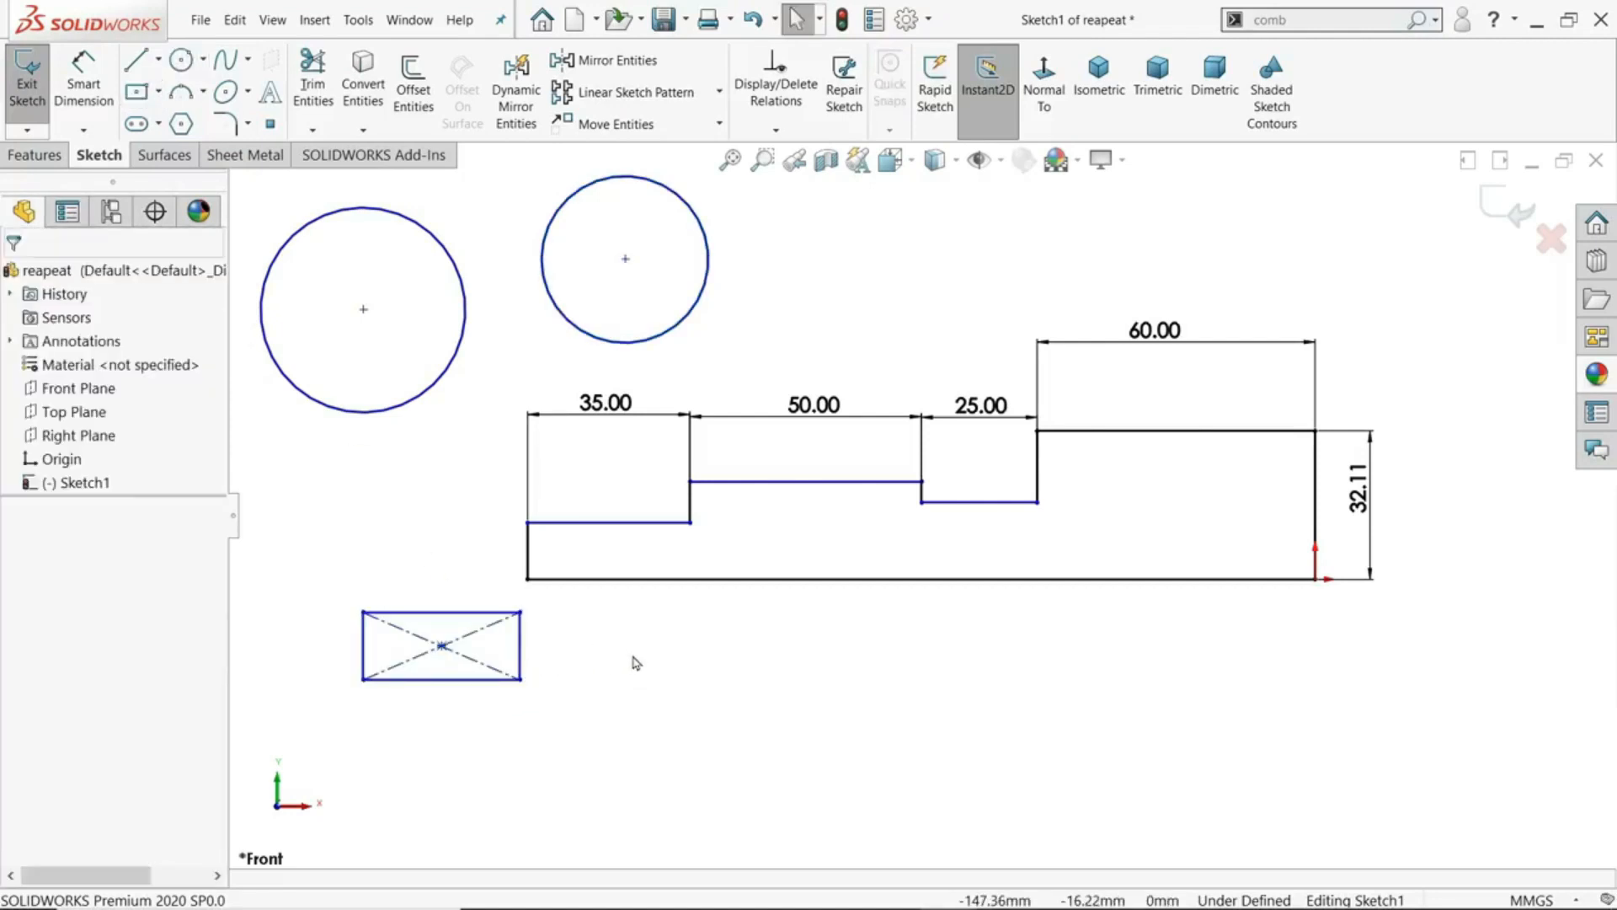
# - Repeat the last command to sketch a second center rectangle below the middle of the profile
pyautogui.press('Return')
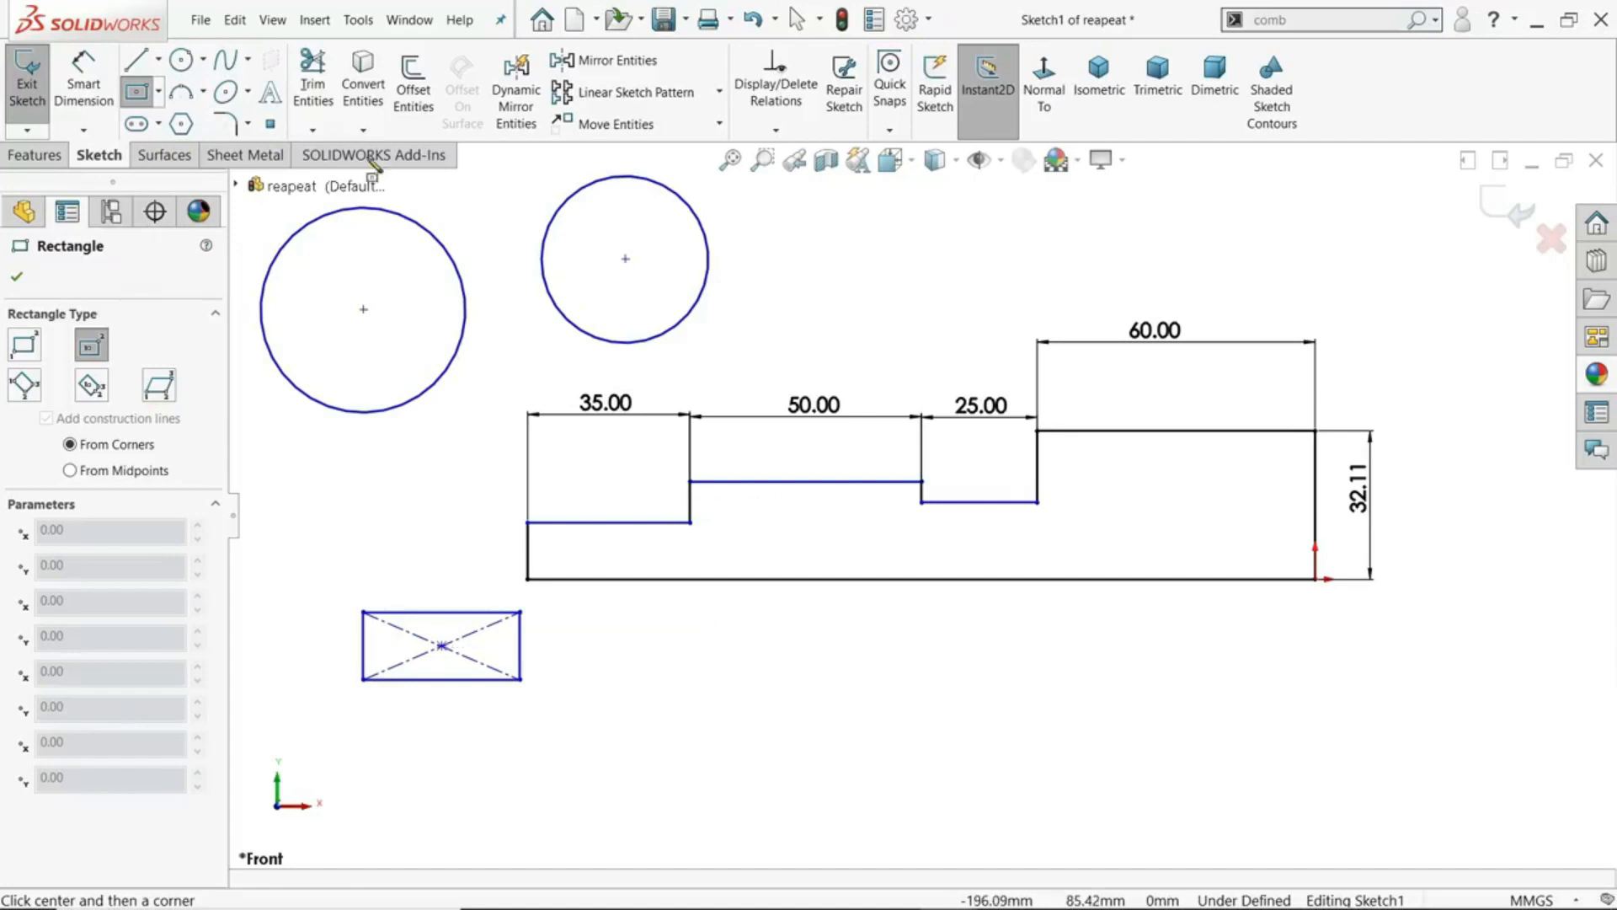
pyautogui.click(272, 21)
pyautogui.moveTo(233, 25)
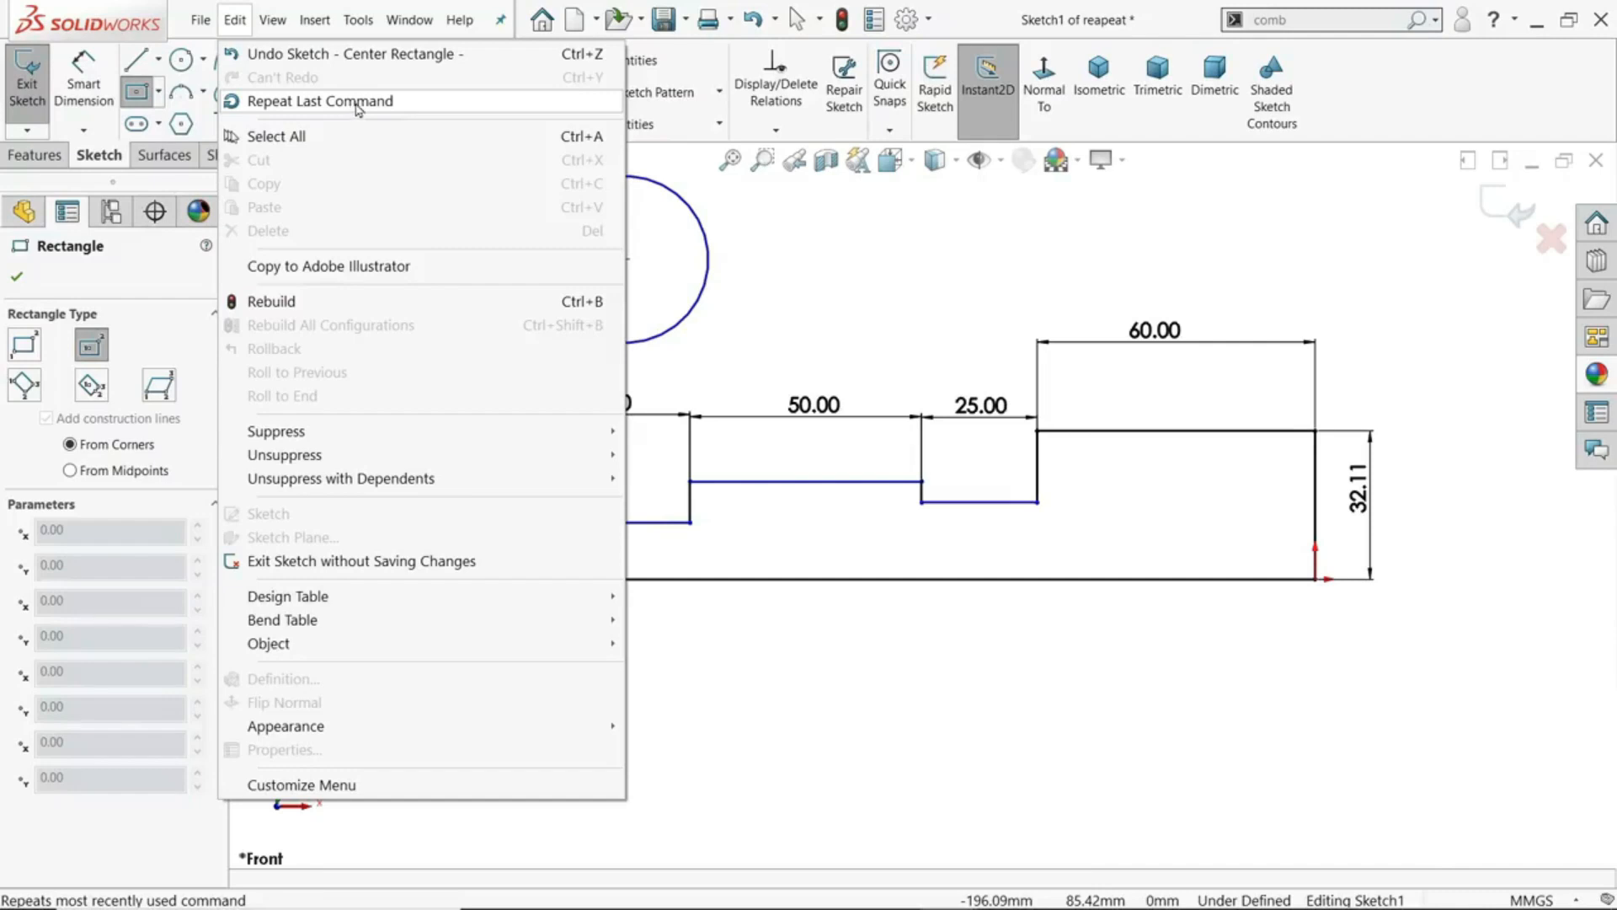
pyautogui.click(809, 689)
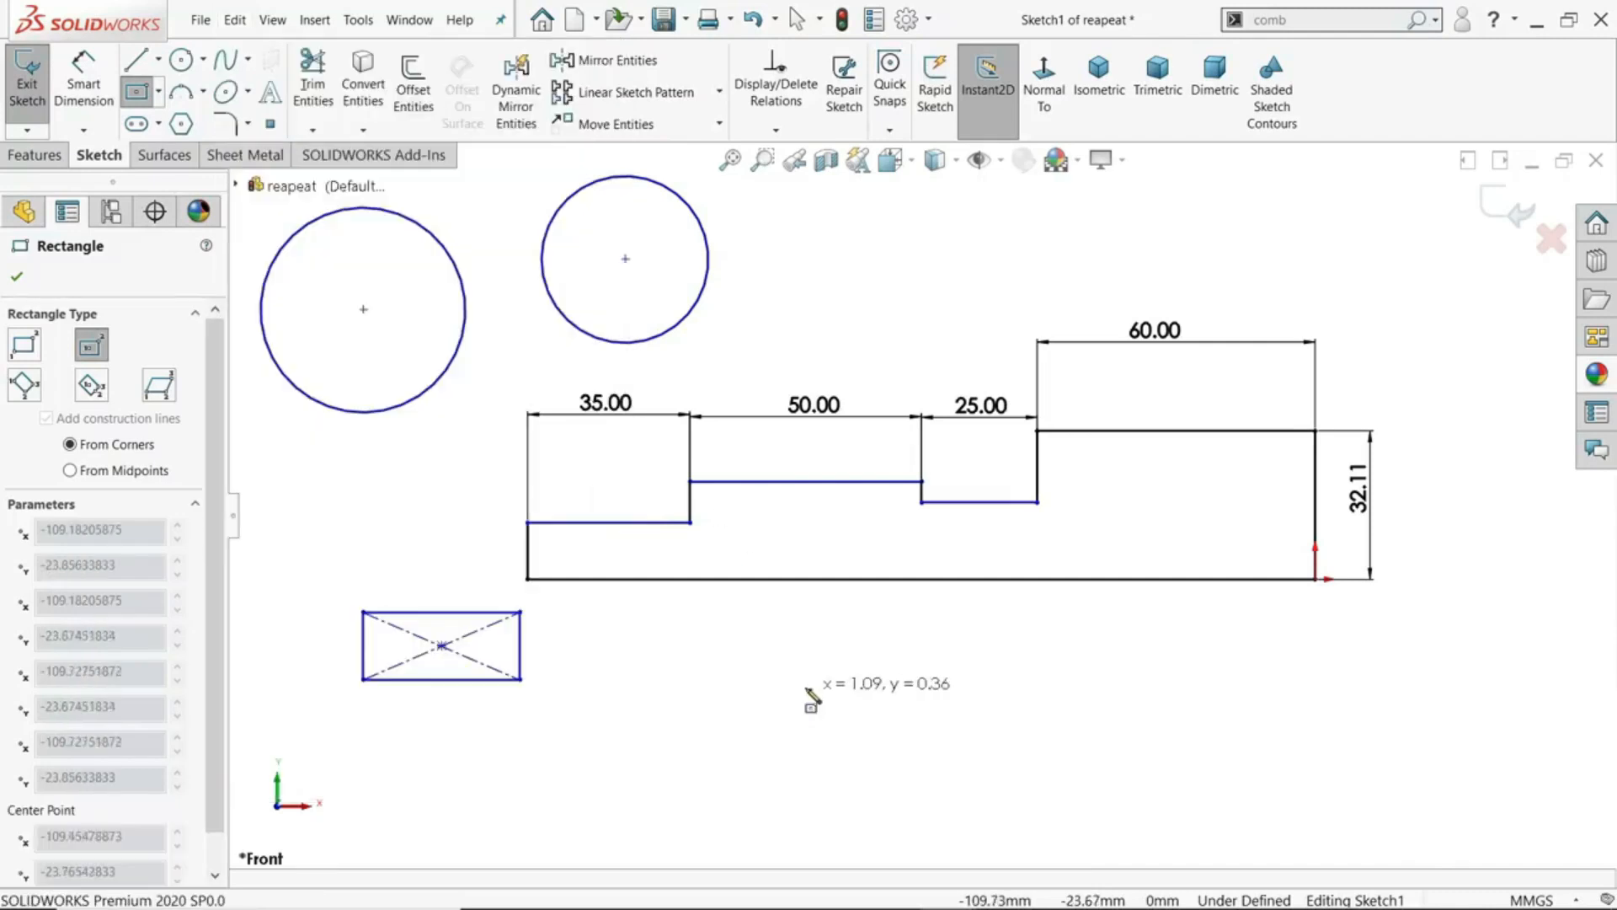
pyautogui.click(733, 742)
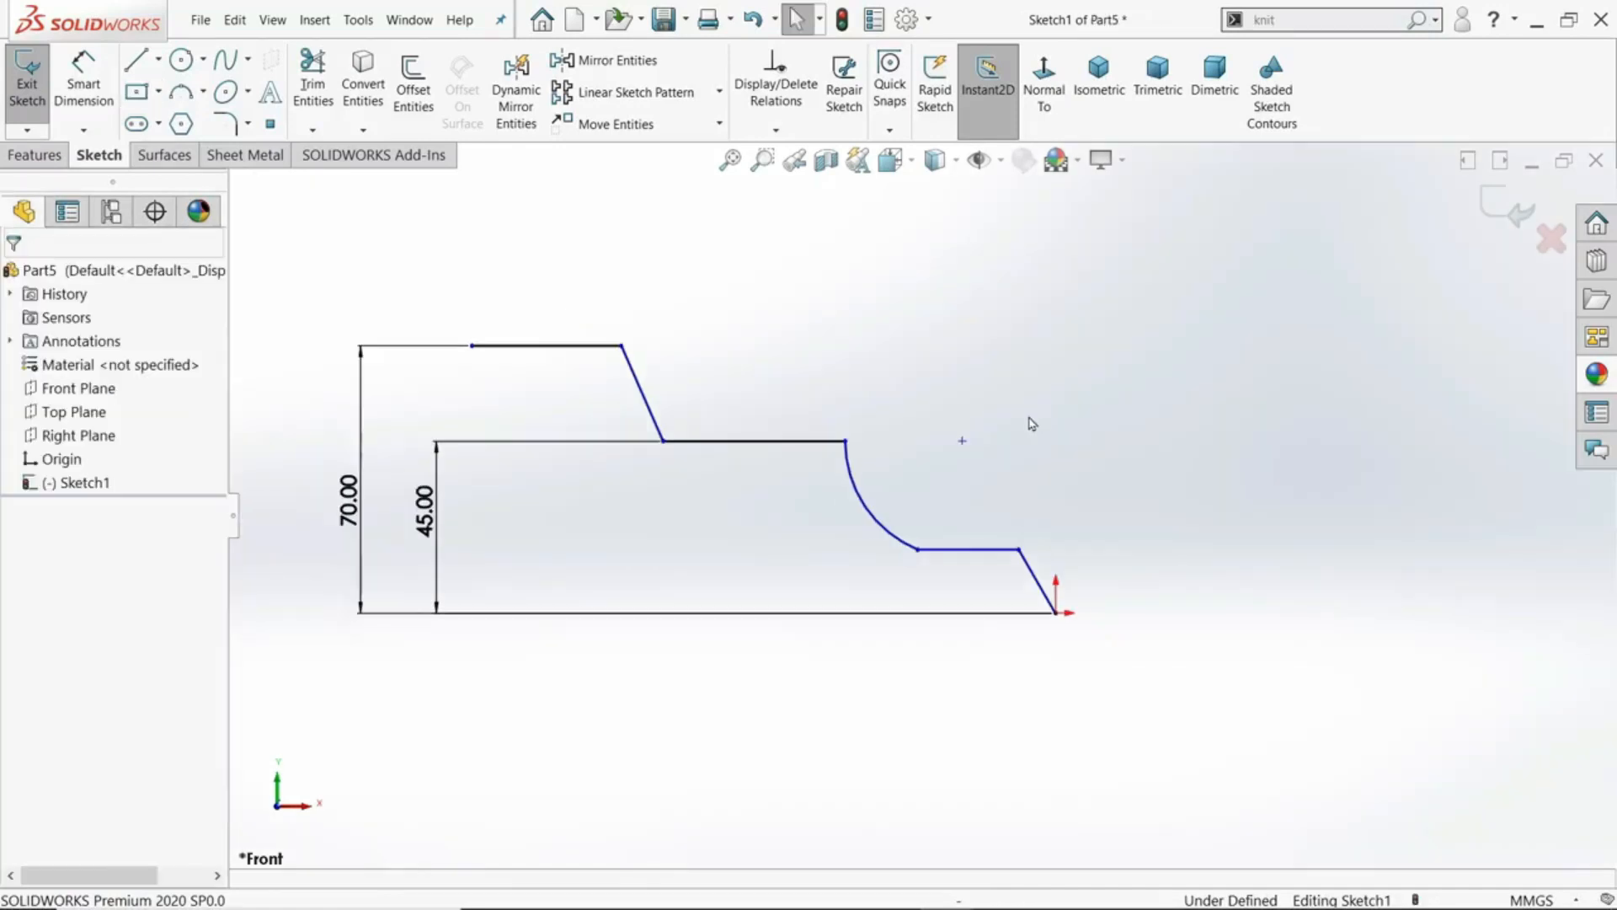
# - Make the upper slanted line perpendicular to the 45 mm high horizontal line by applying the relation at their shared endpoint
pyautogui.scroll(-1, 632, 422)
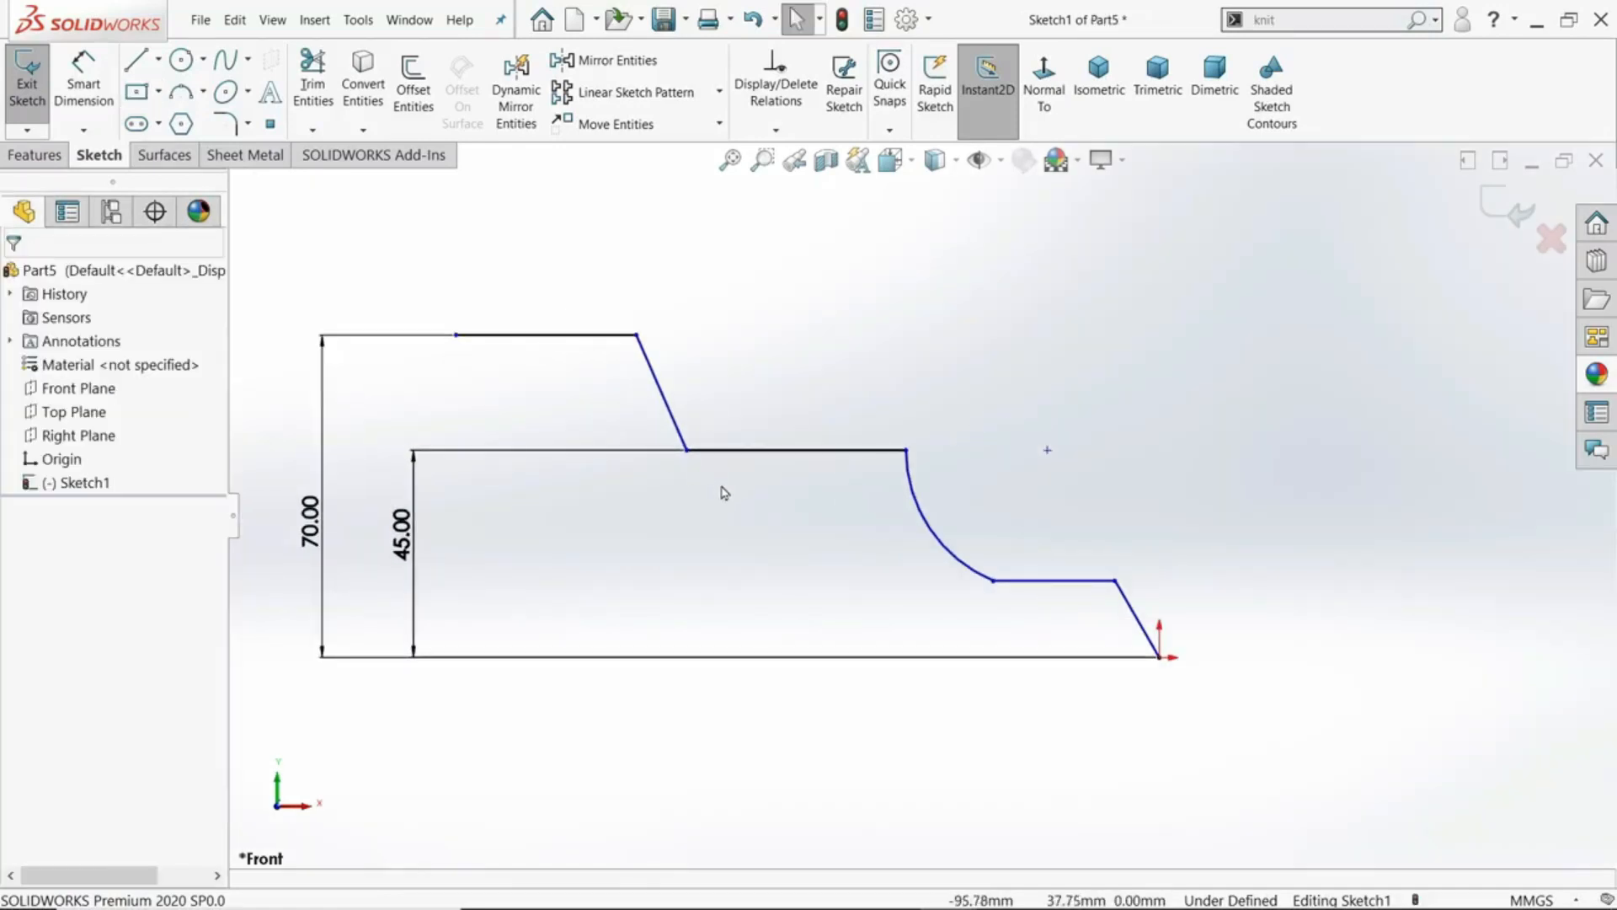
pyautogui.scroll(-1, 724, 480)
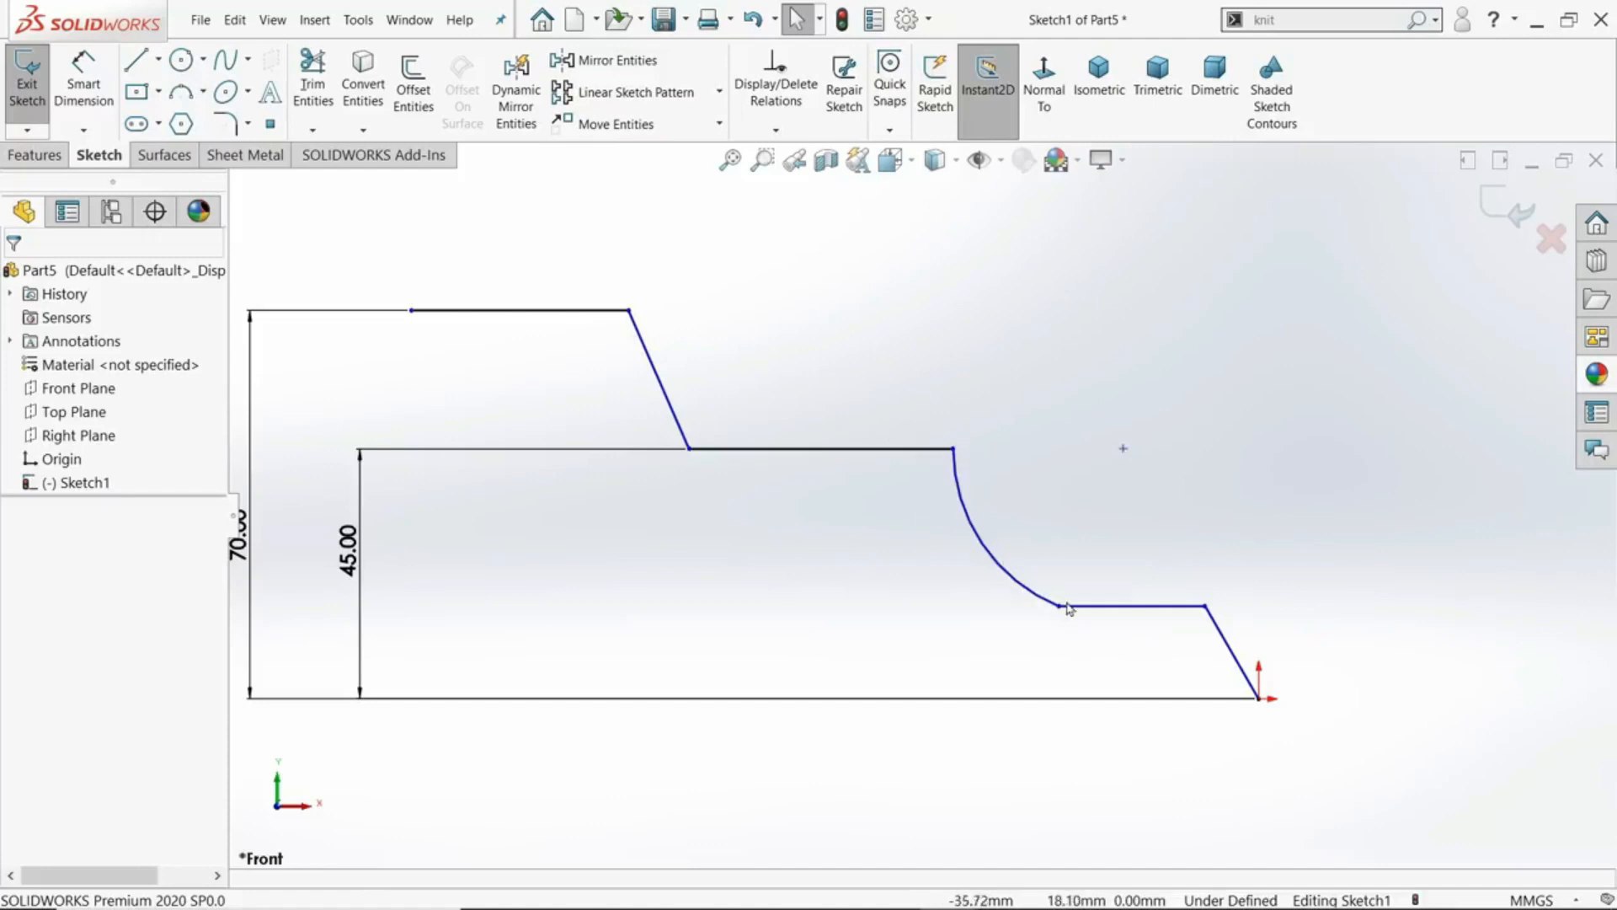
pyautogui.click(689, 450)
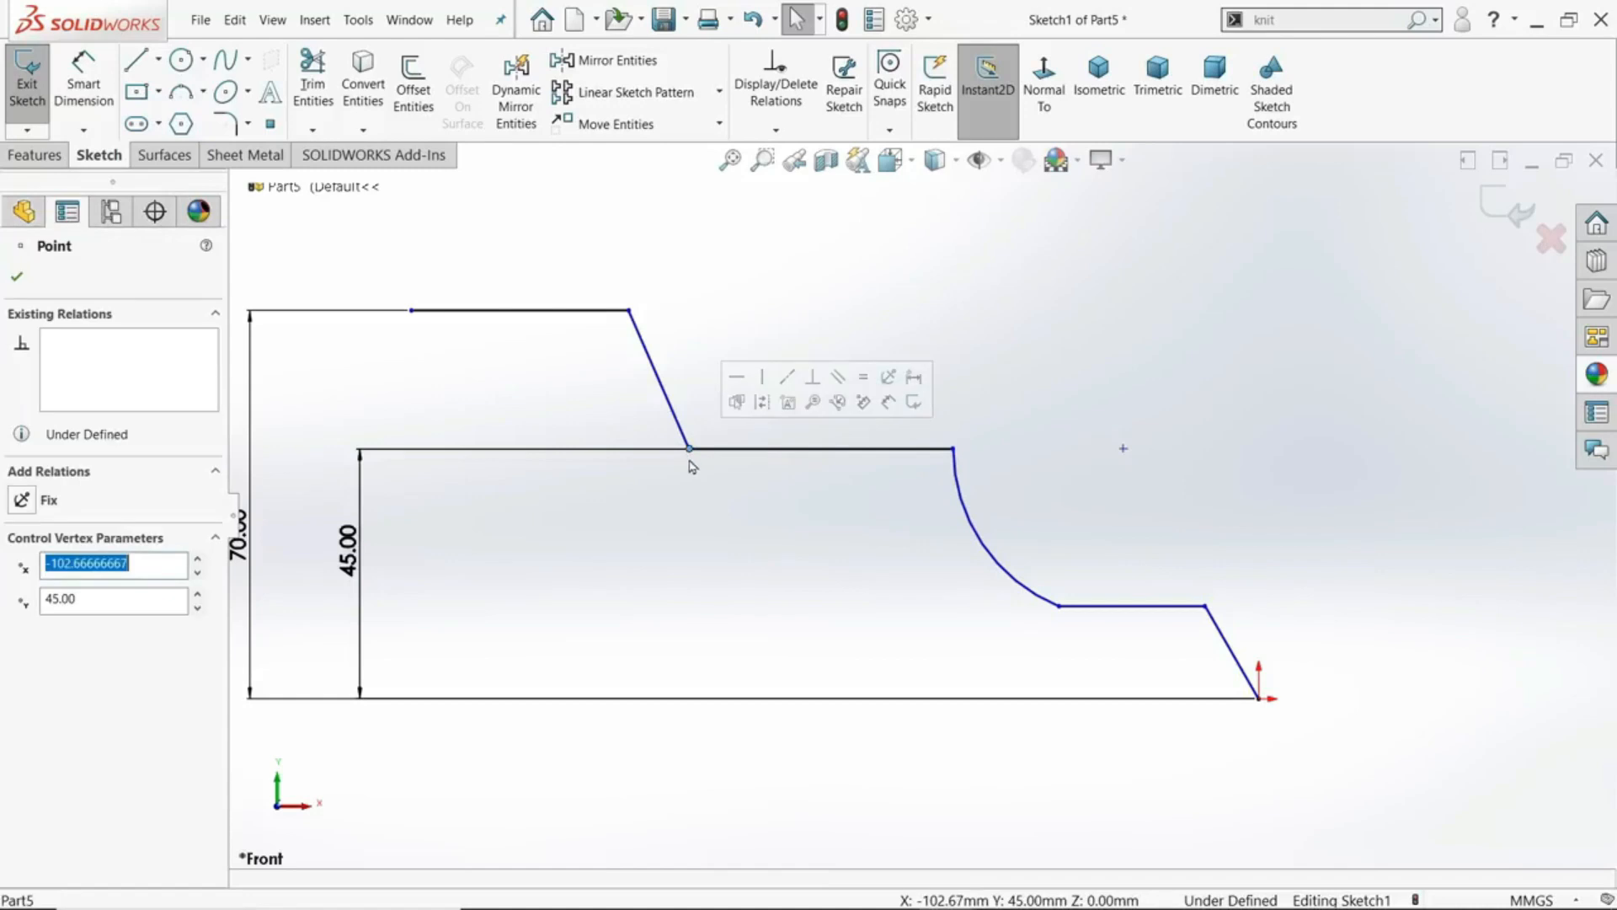
pyautogui.click(669, 407)
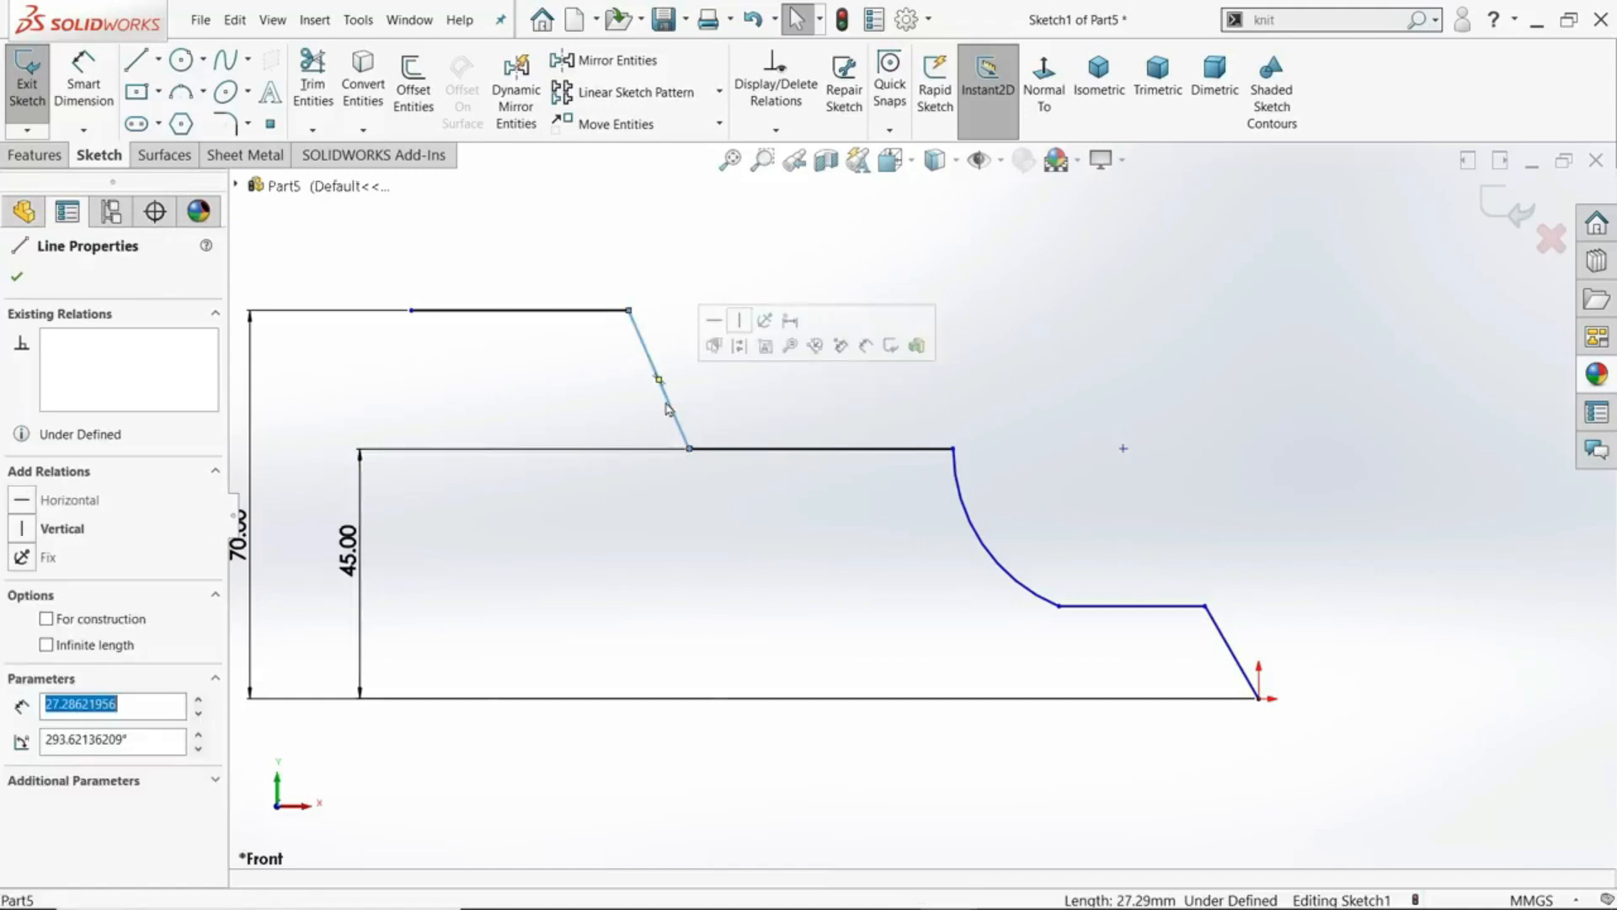
pyautogui.click(733, 451)
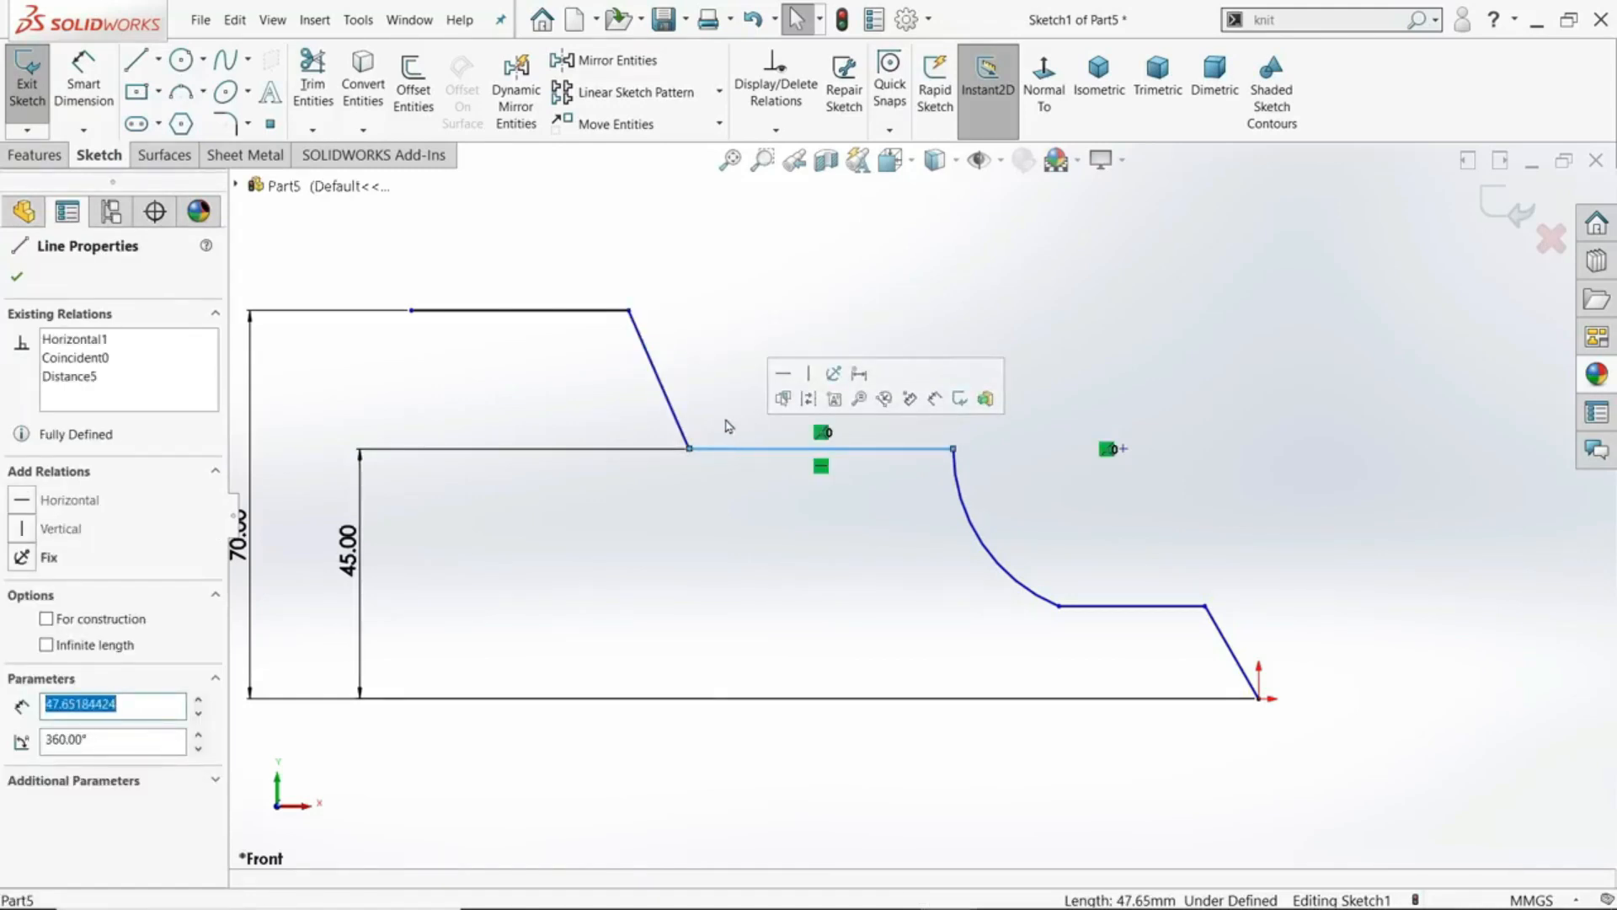
pyautogui.keyDown('ctrl'); pyautogui.click(682, 426); pyautogui.keyUp('ctrl')
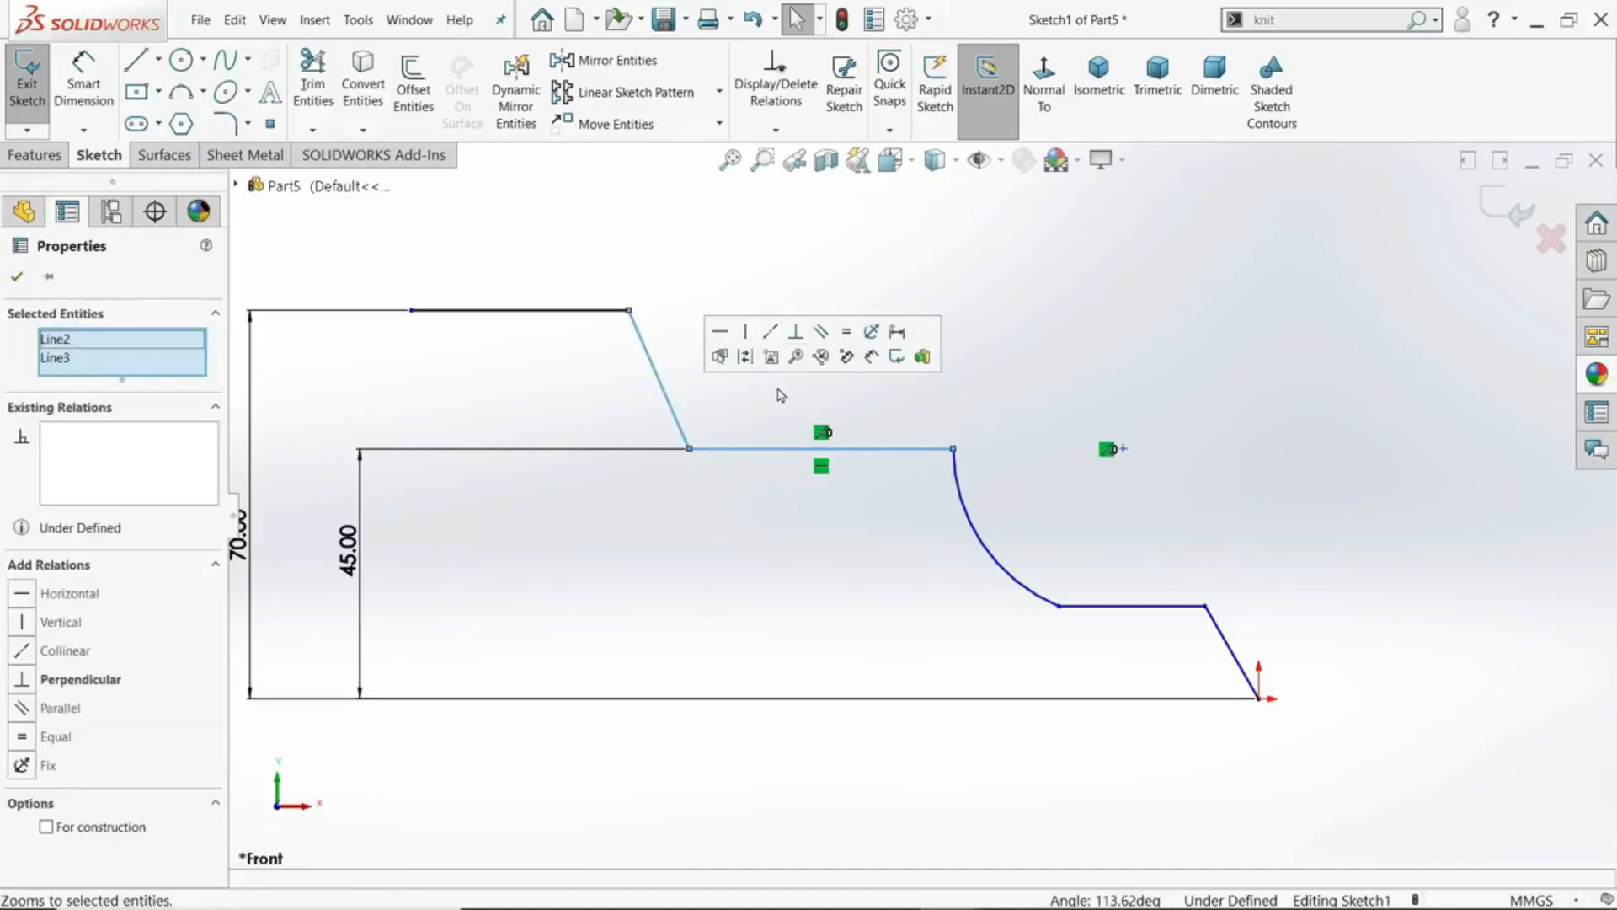
pyautogui.click(750, 419)
pyautogui.click(689, 449)
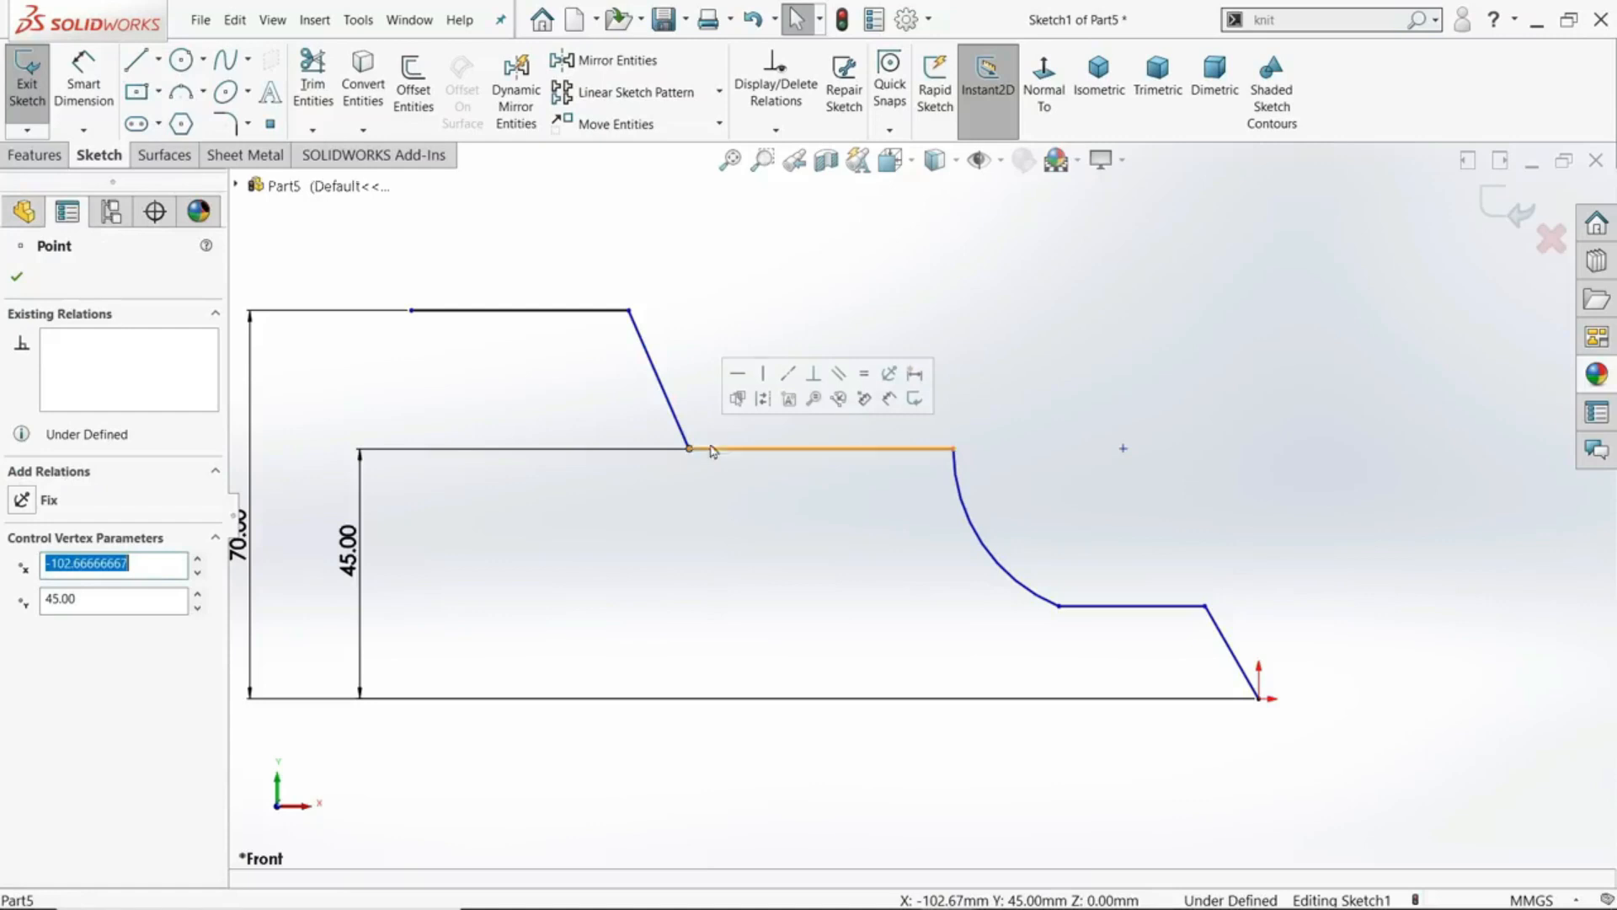
pyautogui.click(814, 373)
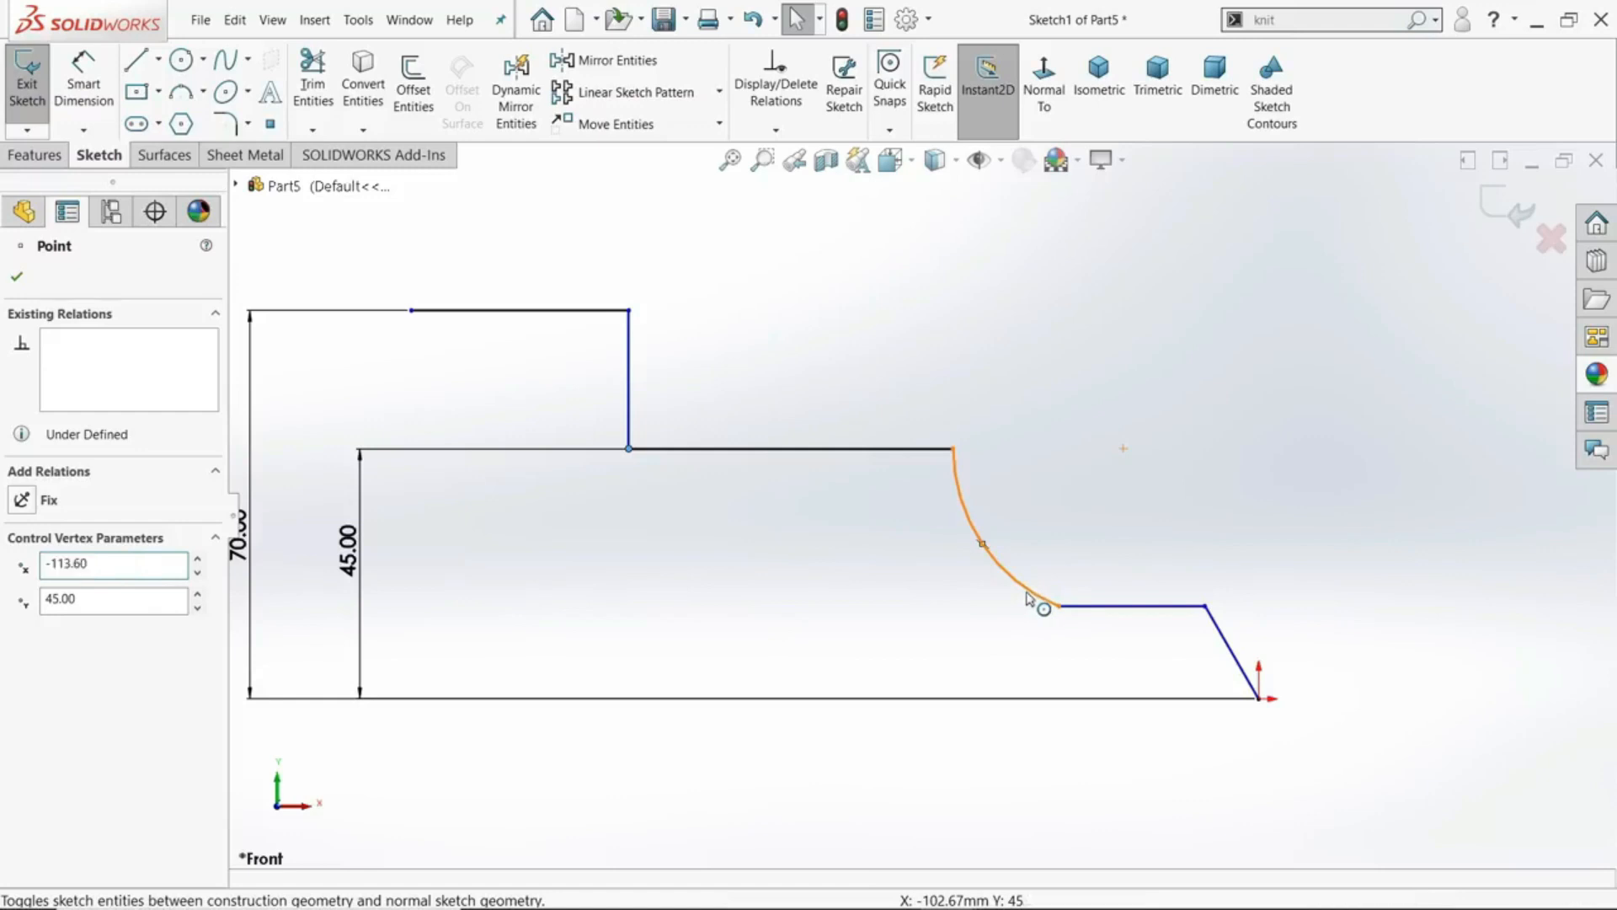
# - Make the arc tangent to the lower horizontal line by applying the relation at their shared endpoint
pyautogui.keyDown('ctrl'); pyautogui.click(1031, 597); pyautogui.keyUp('ctrl')
pyautogui.keyDown('ctrl'); pyautogui.click(1105, 608); pyautogui.keyUp('ctrl')
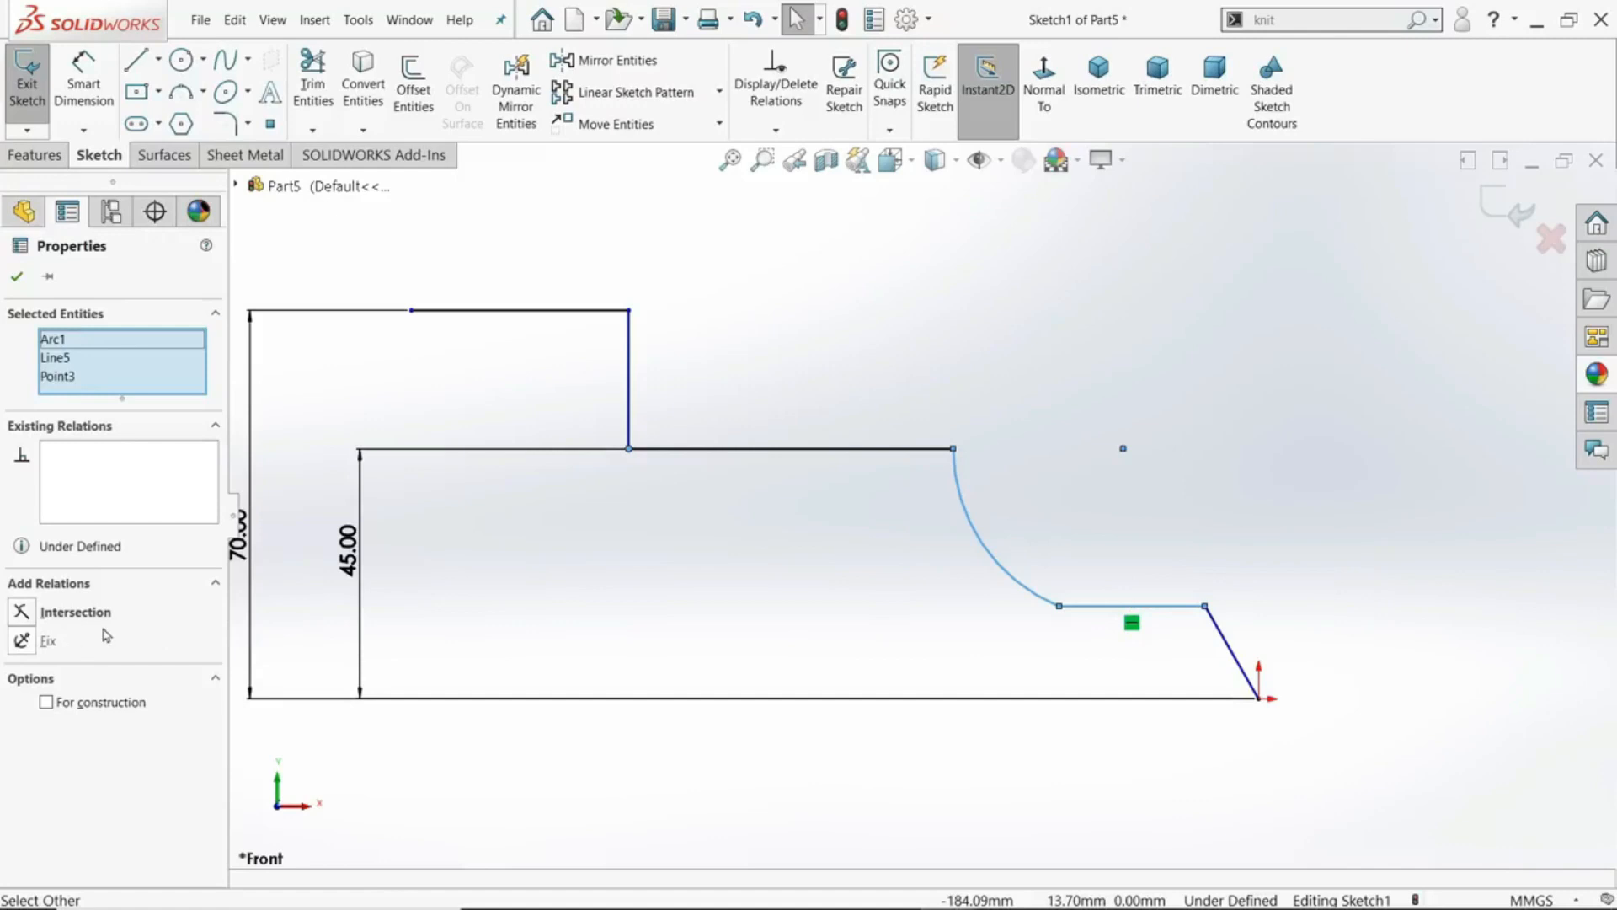
pyautogui.click(998, 399)
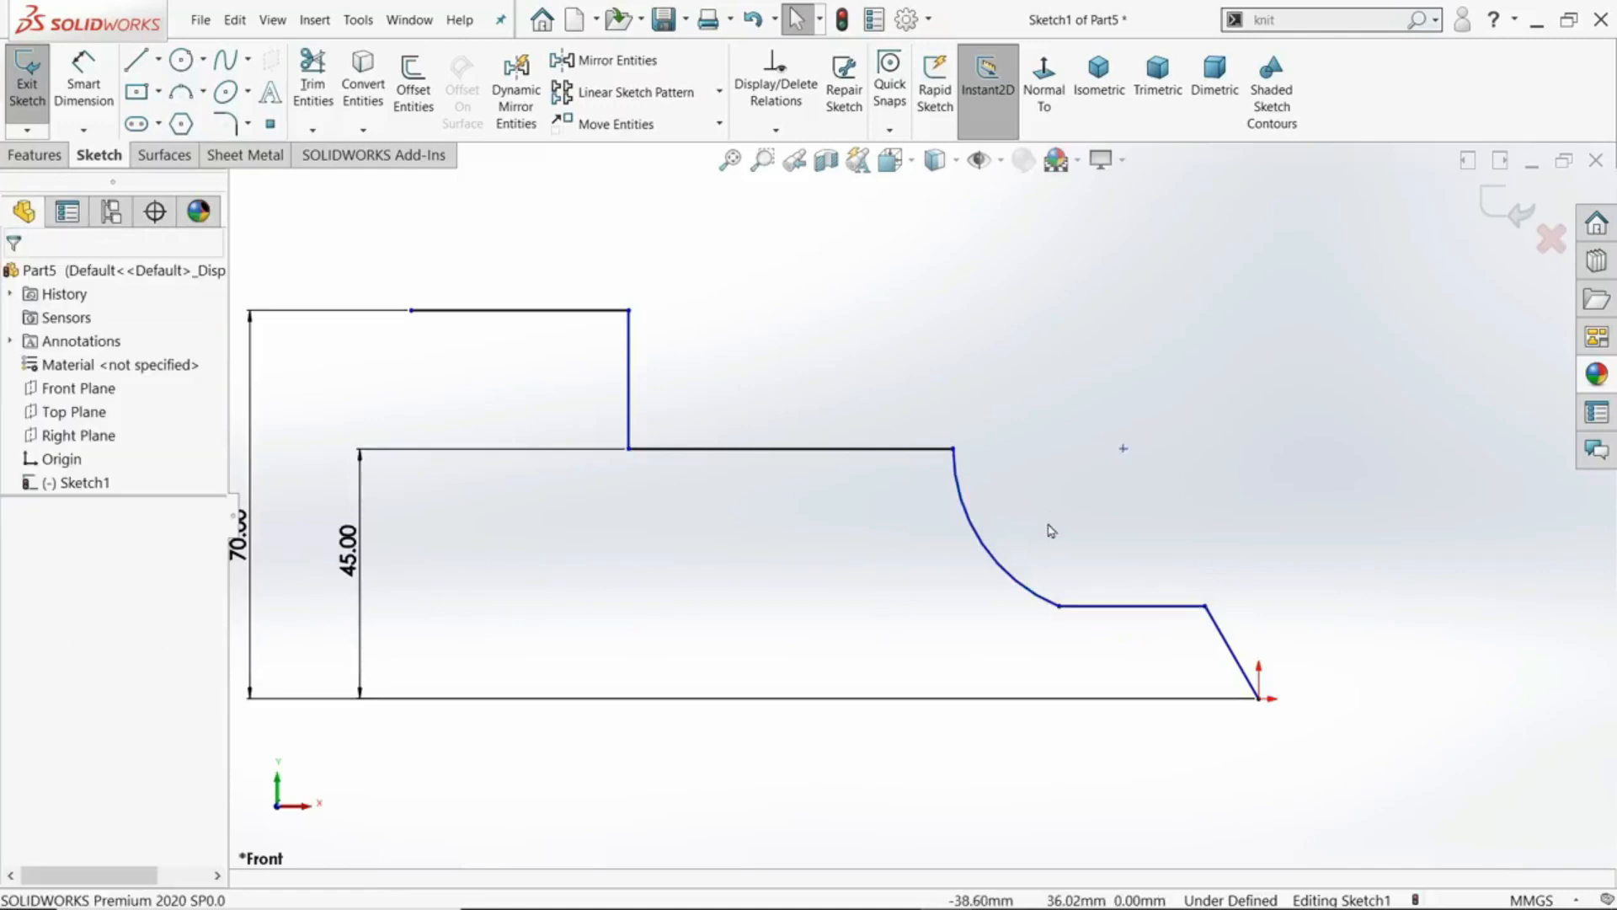
pyautogui.click(1060, 607)
pyautogui.click(1109, 534)
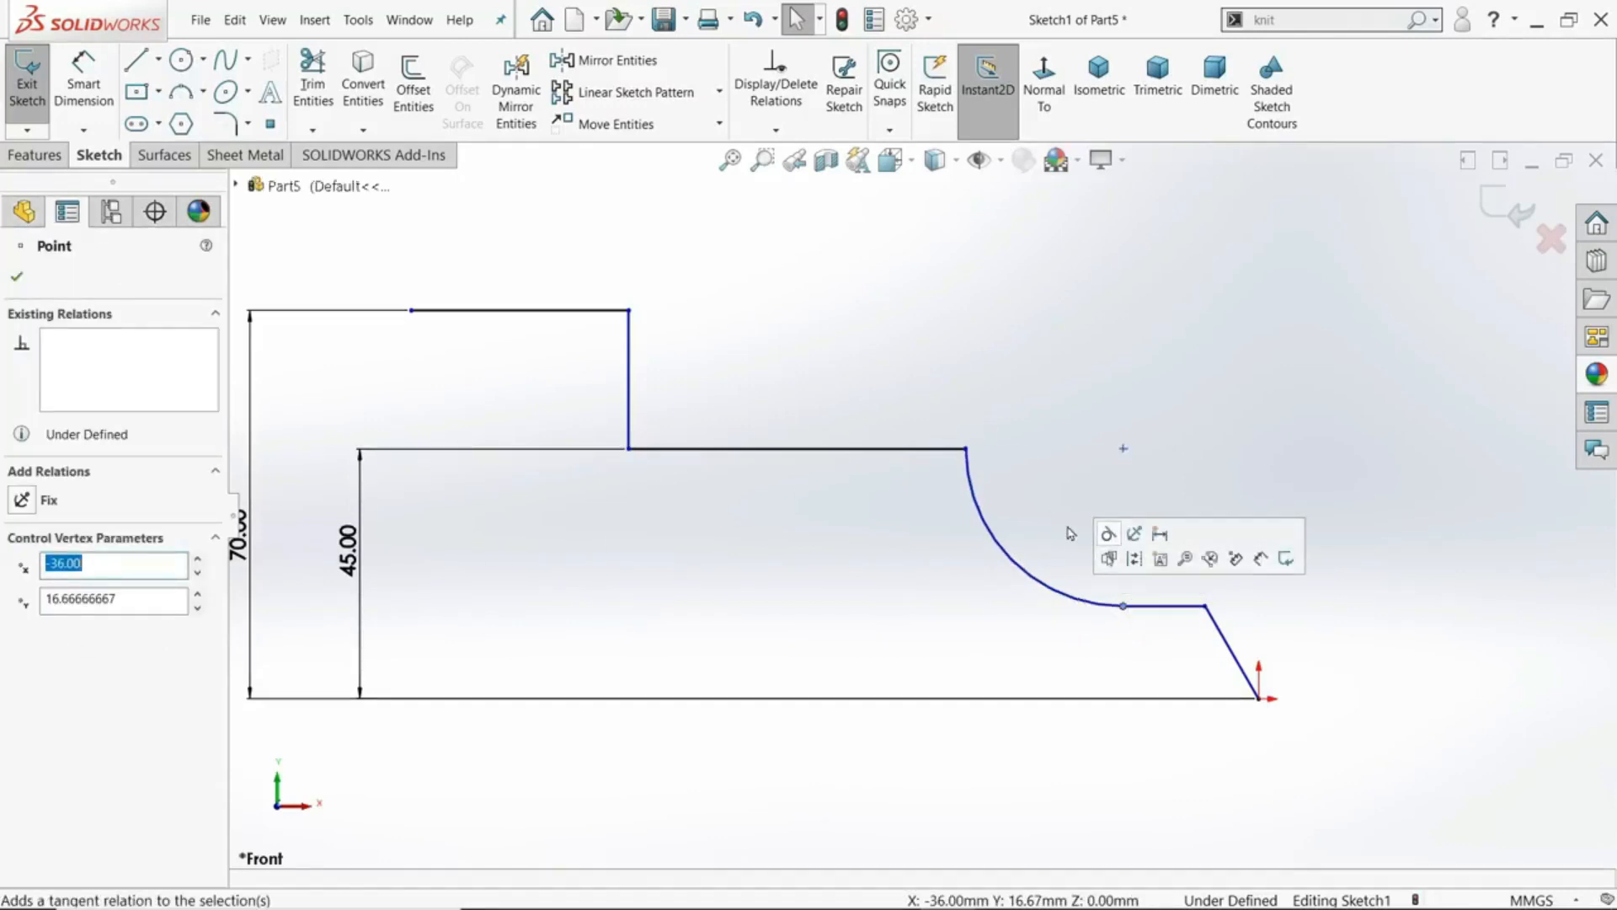
pyautogui.click(1256, 431)
# - Make the slanted line at the origin perpendicular to the lower horizontal line through their shared endpoint
pyautogui.scroll(-4, 1246, 668)
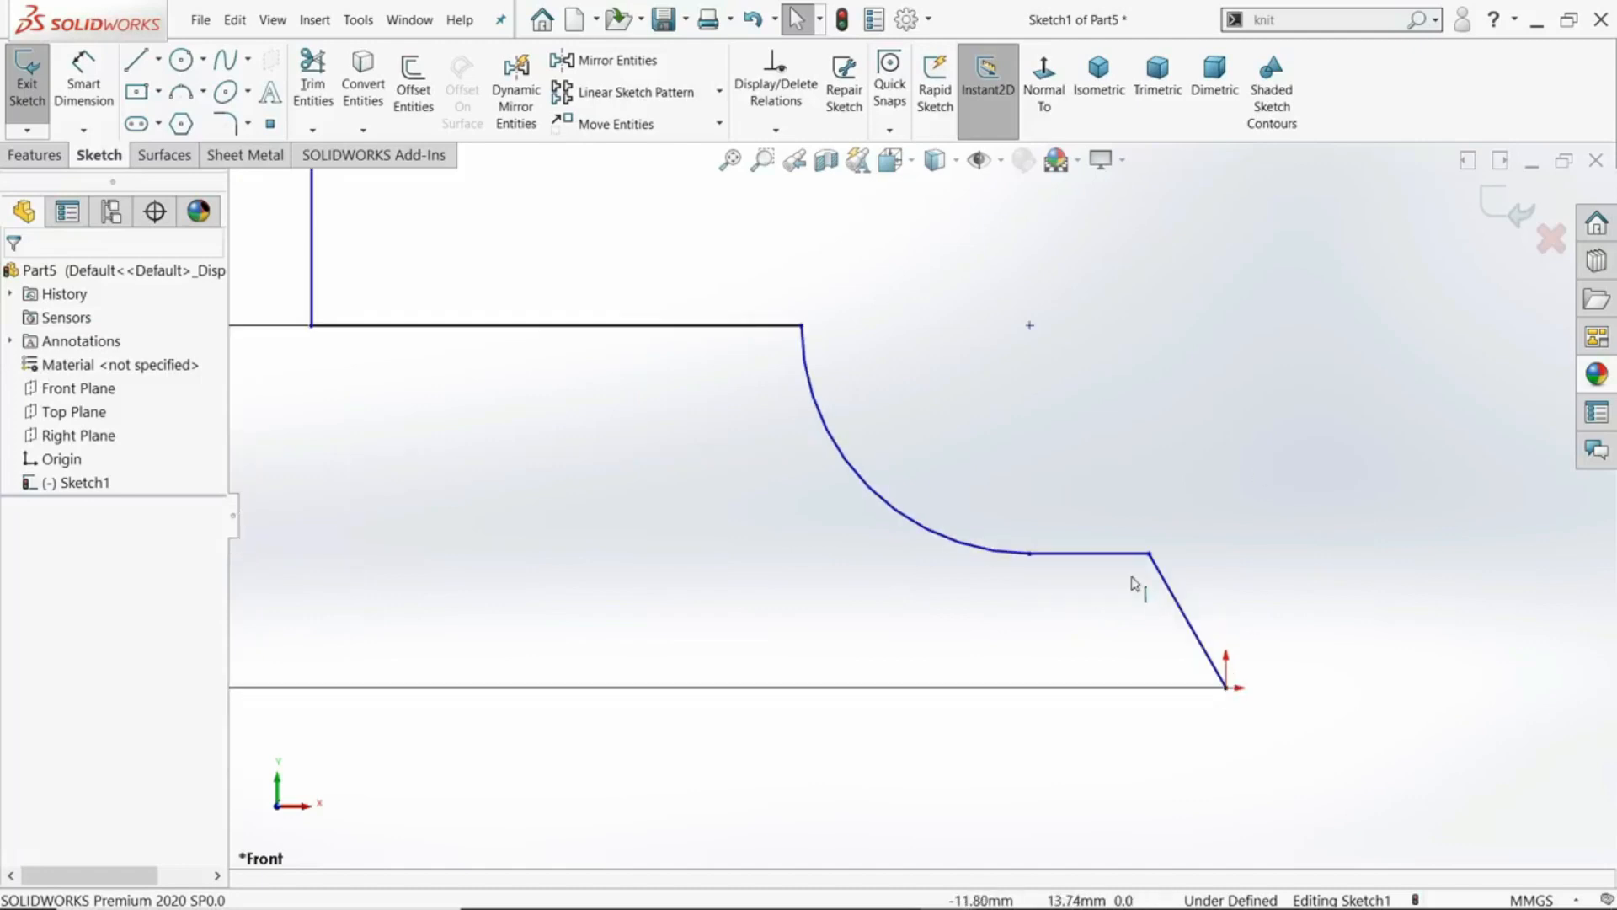
pyautogui.click(1150, 556)
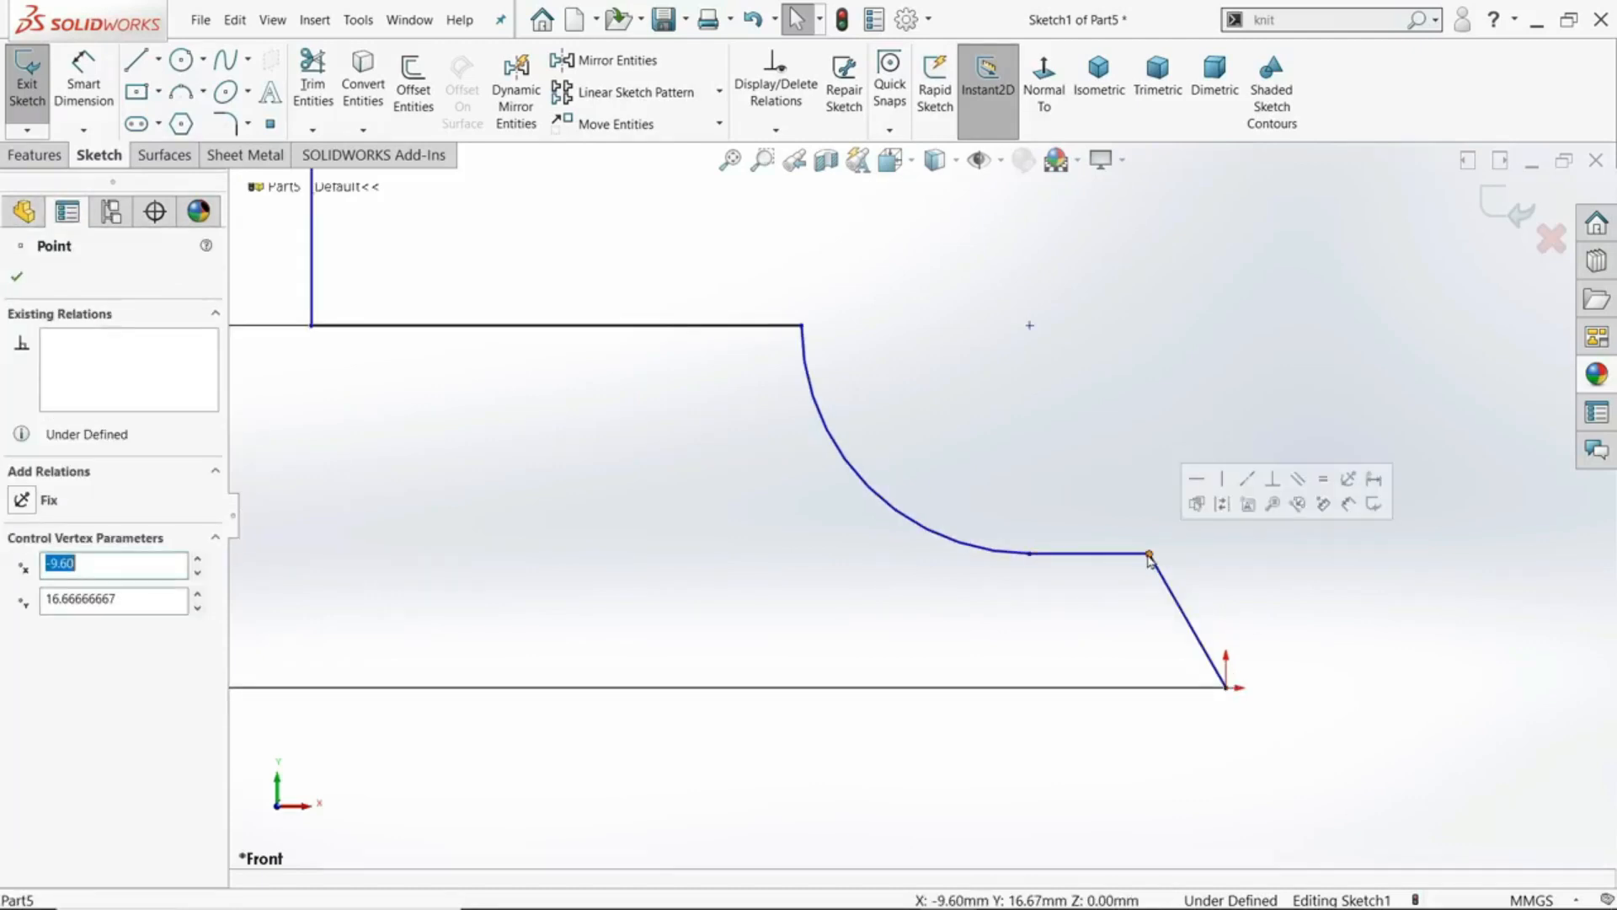
pyautogui.click(1272, 497)
pyautogui.click(1286, 592)
pyautogui.press('z')
pyautogui.scroll(5, 1270, 586)
pyautogui.scroll(-3, 680, 482)
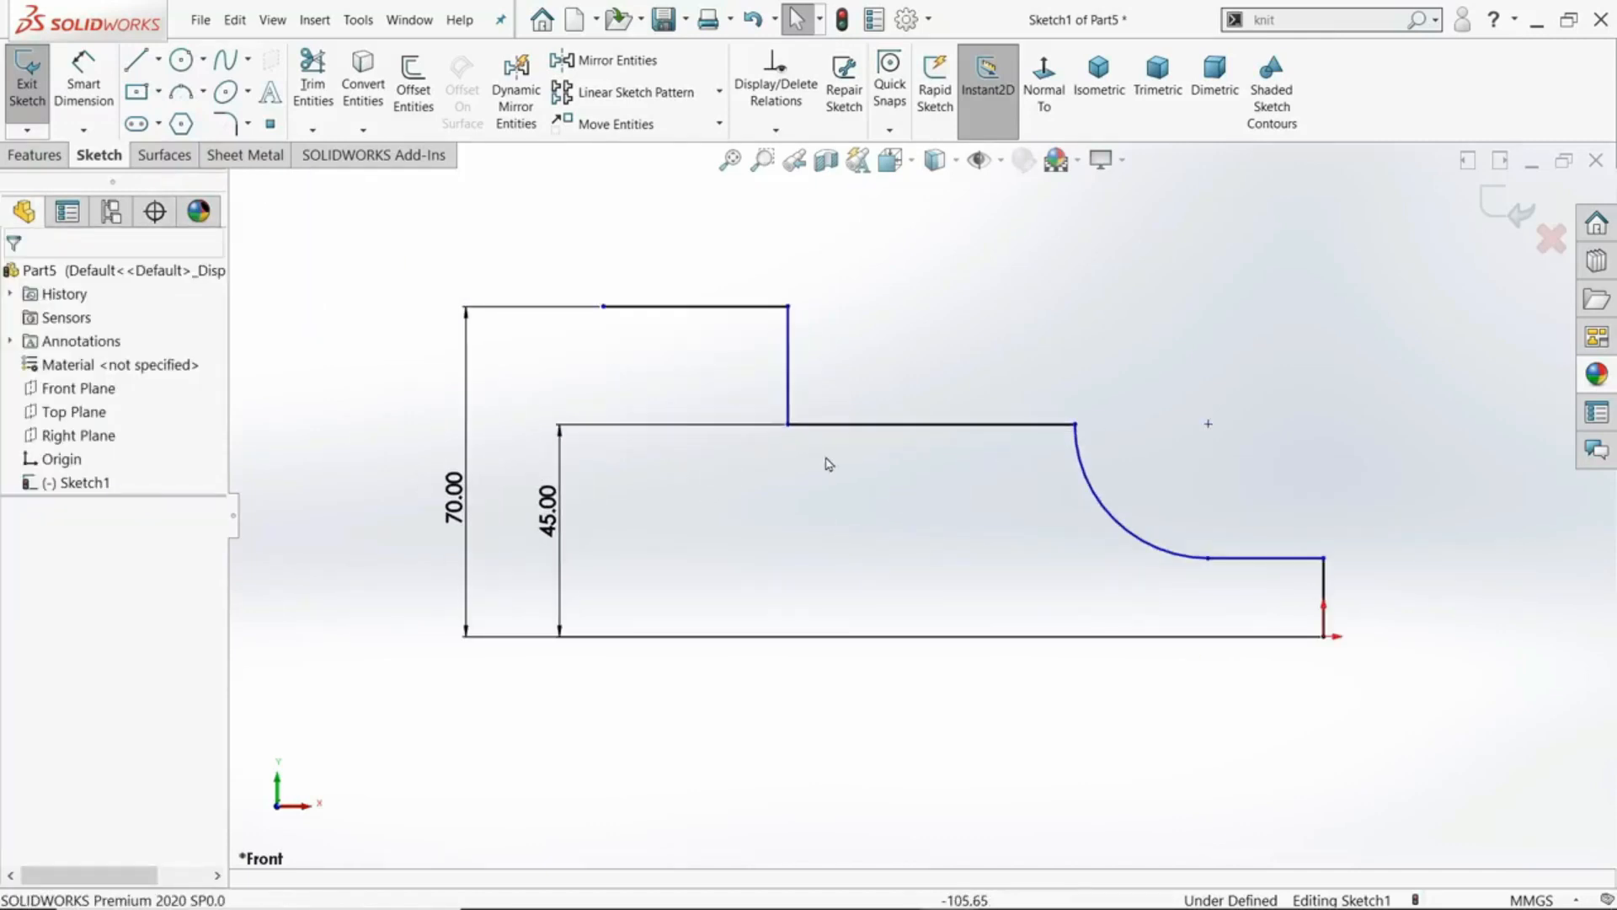
pyautogui.scroll(-1, 834, 463)
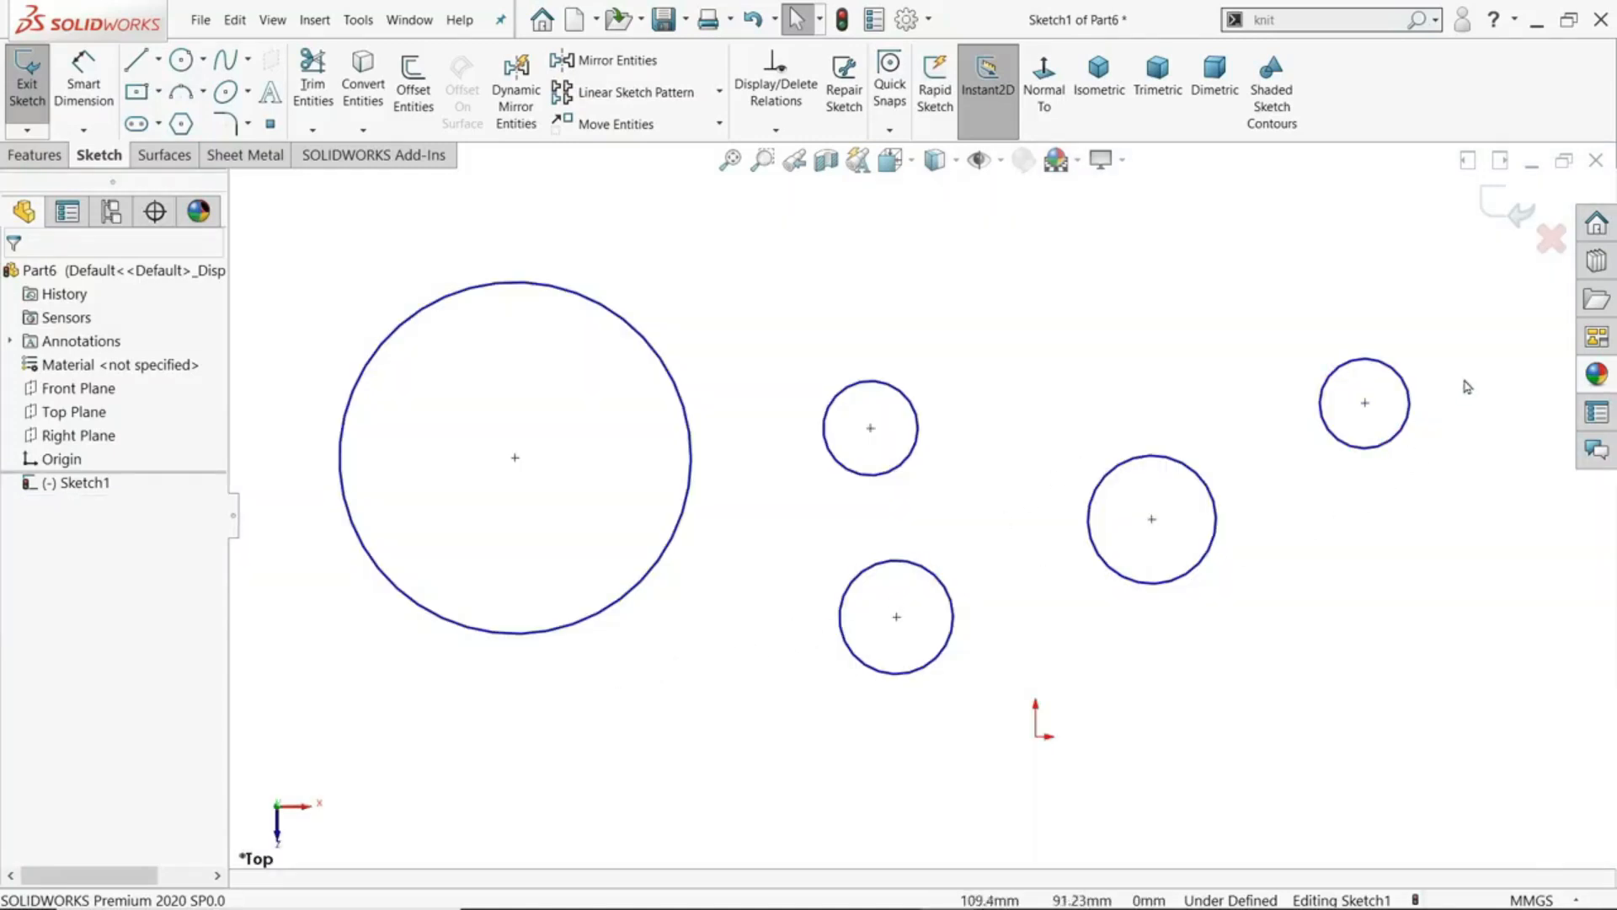
# - Box-select all five circles to examine the relations available for them, and clear the selection
pyautogui.moveTo(1478, 301); pyautogui.dragTo(353, 792)
pyautogui.moveTo(278, 284); pyautogui.dragTo(1479, 716)
pyautogui.click(1478, 465)
pyautogui.moveTo(1476, 335); pyautogui.dragTo(283, 763)
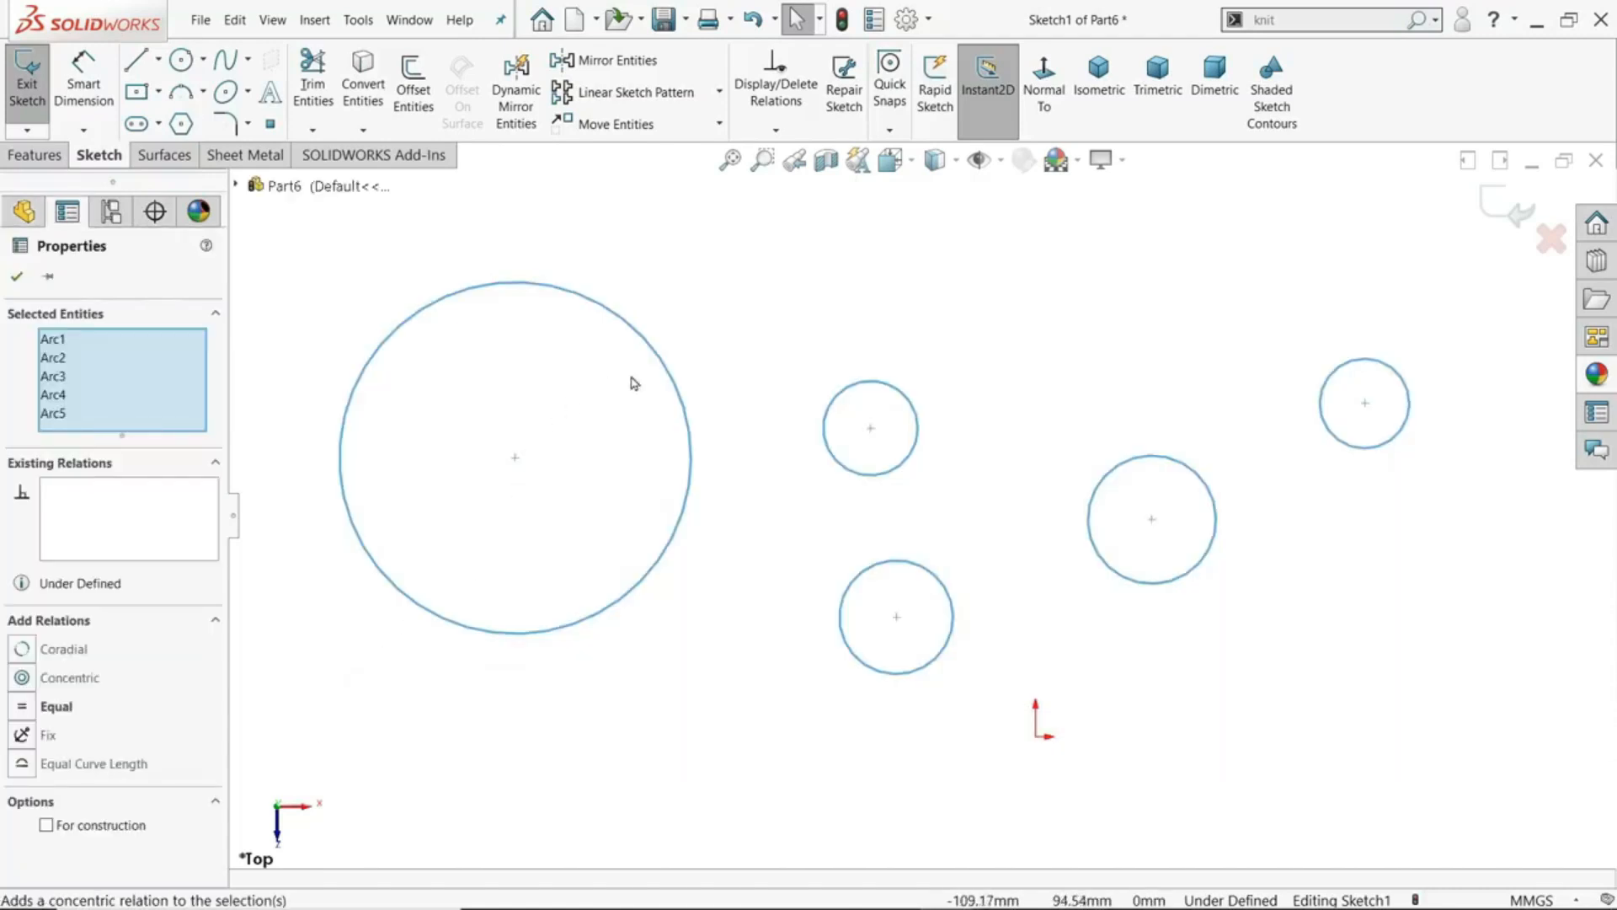
pyautogui.moveTo(1455, 326); pyautogui.dragTo(331, 731)
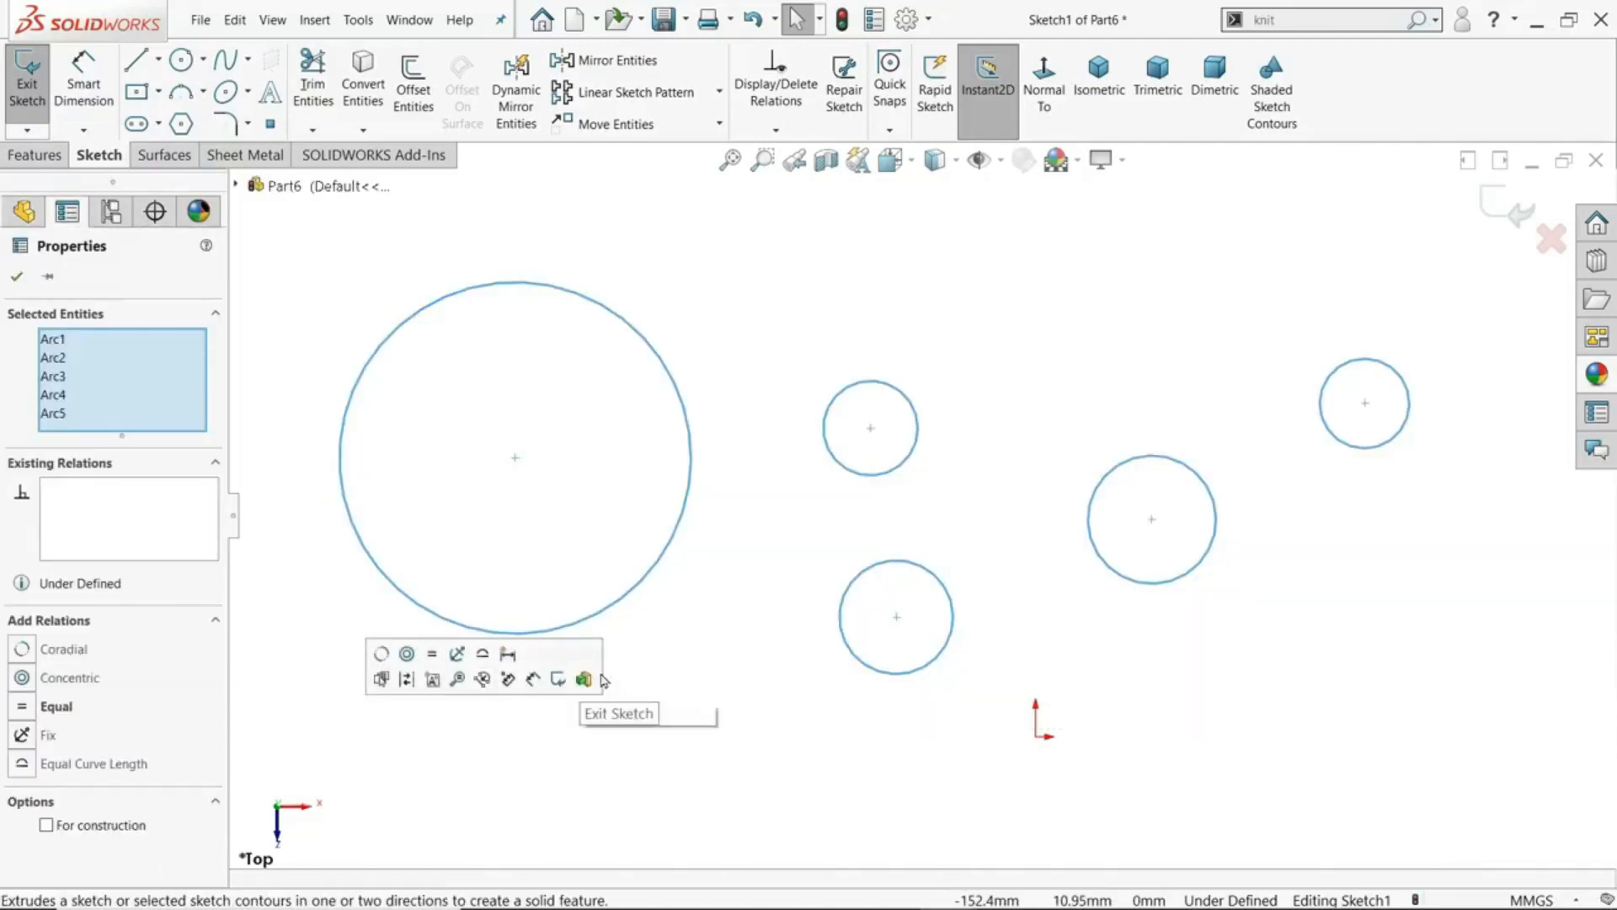
pyautogui.click(289, 396)
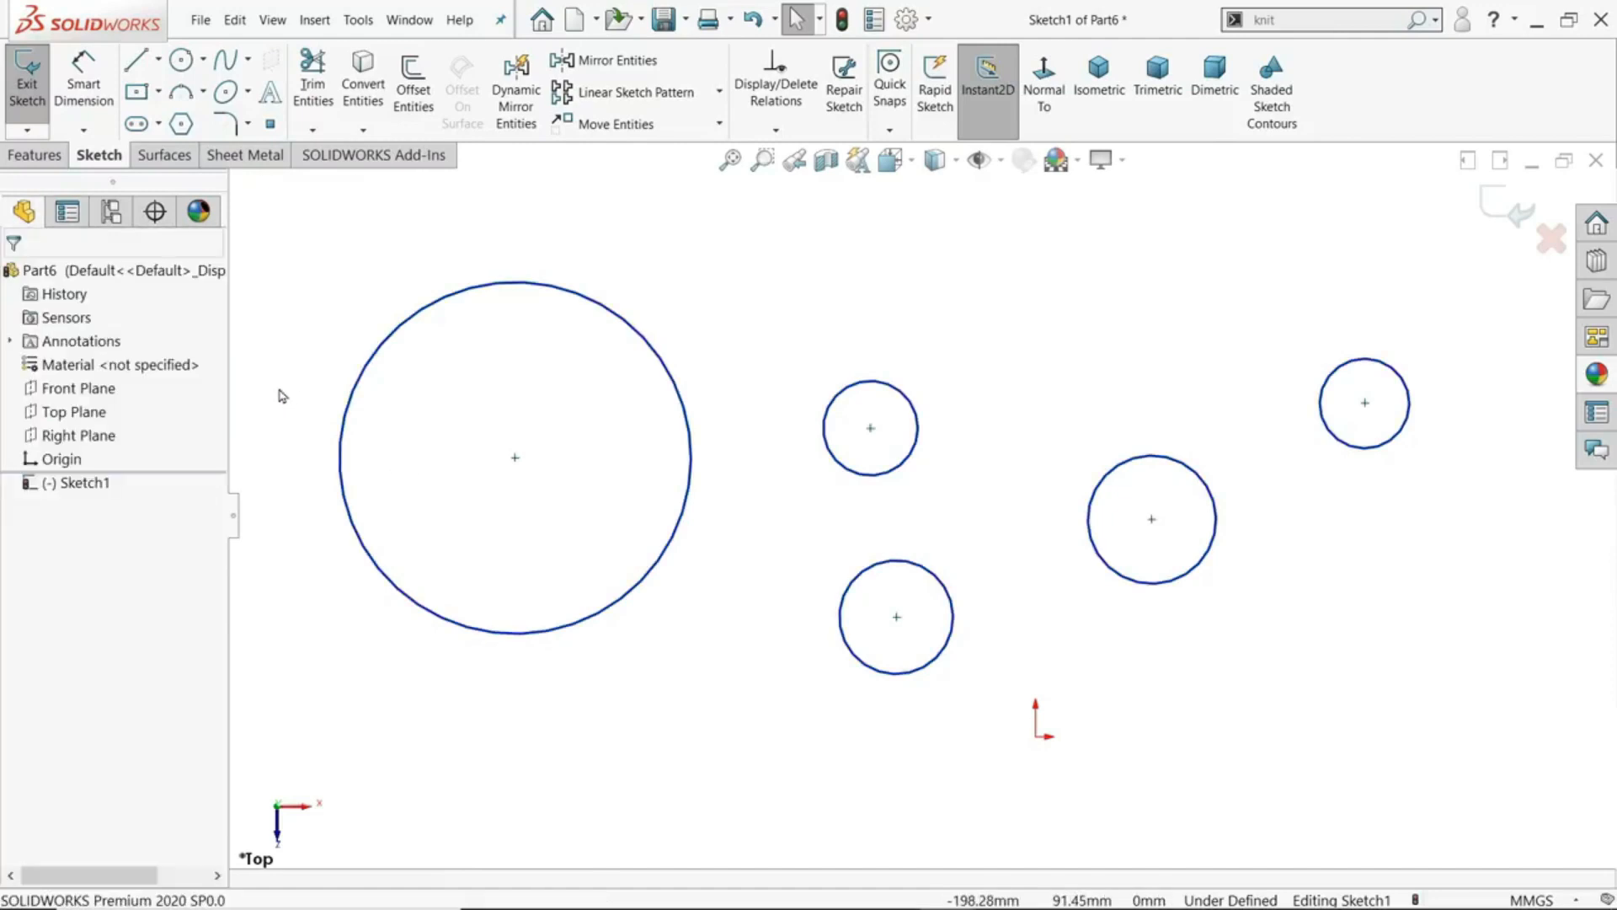
# - Box-select only the circles that lie entirely inside the selection window, and clear the selection
pyautogui.moveTo(279, 388); pyautogui.dragTo(1492, 728)
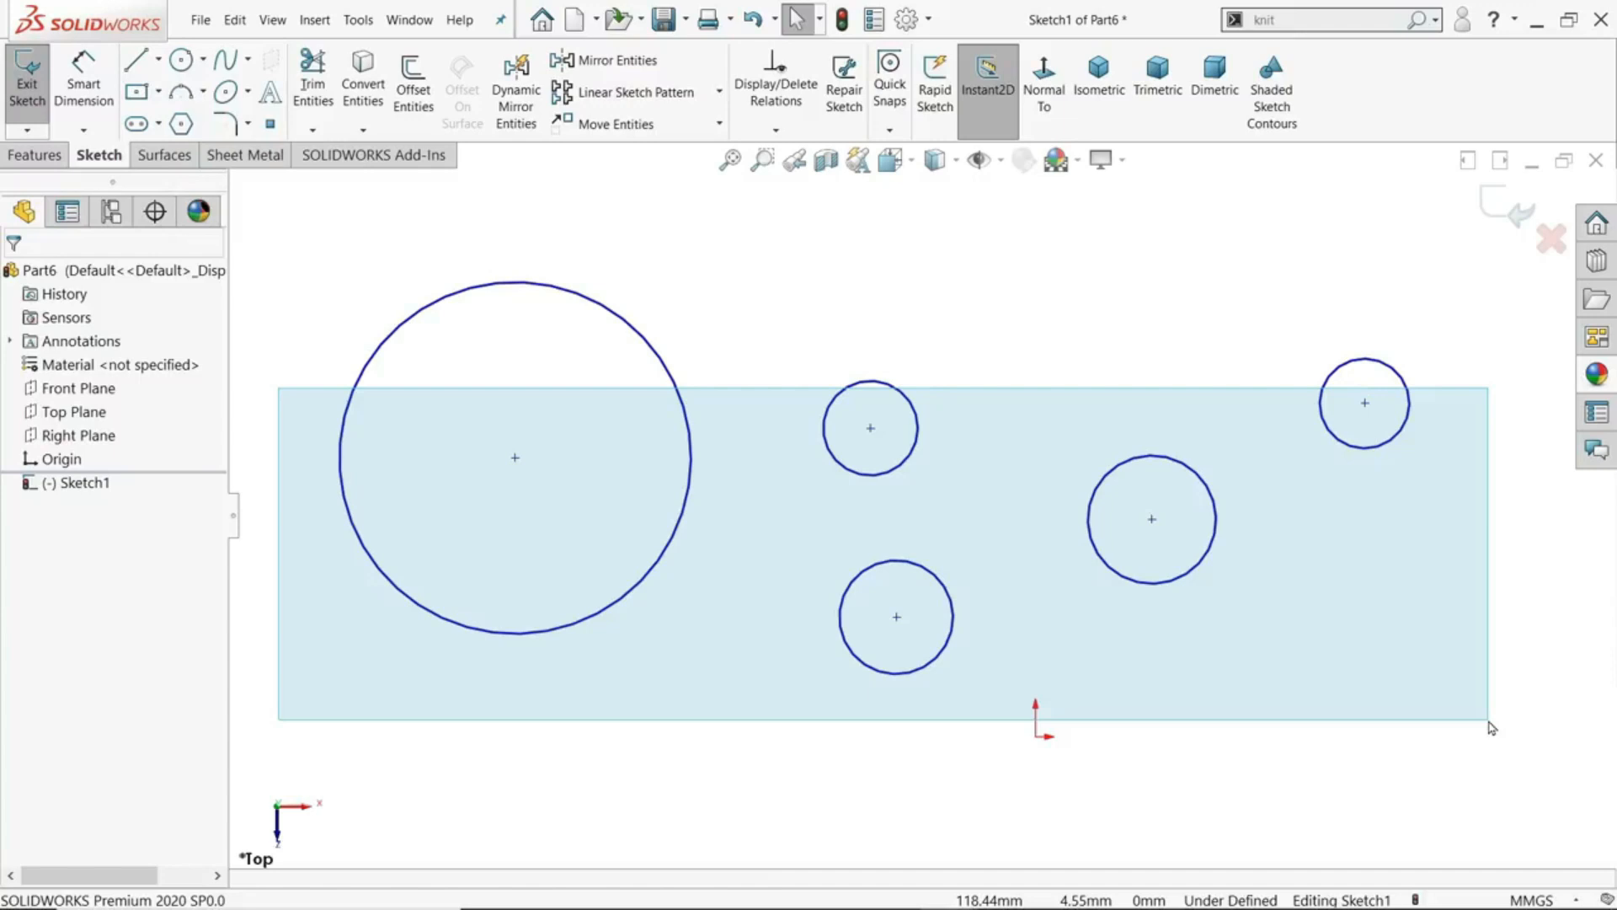
pyautogui.moveTo(1491, 727); pyautogui.dragTo(1491, 727)
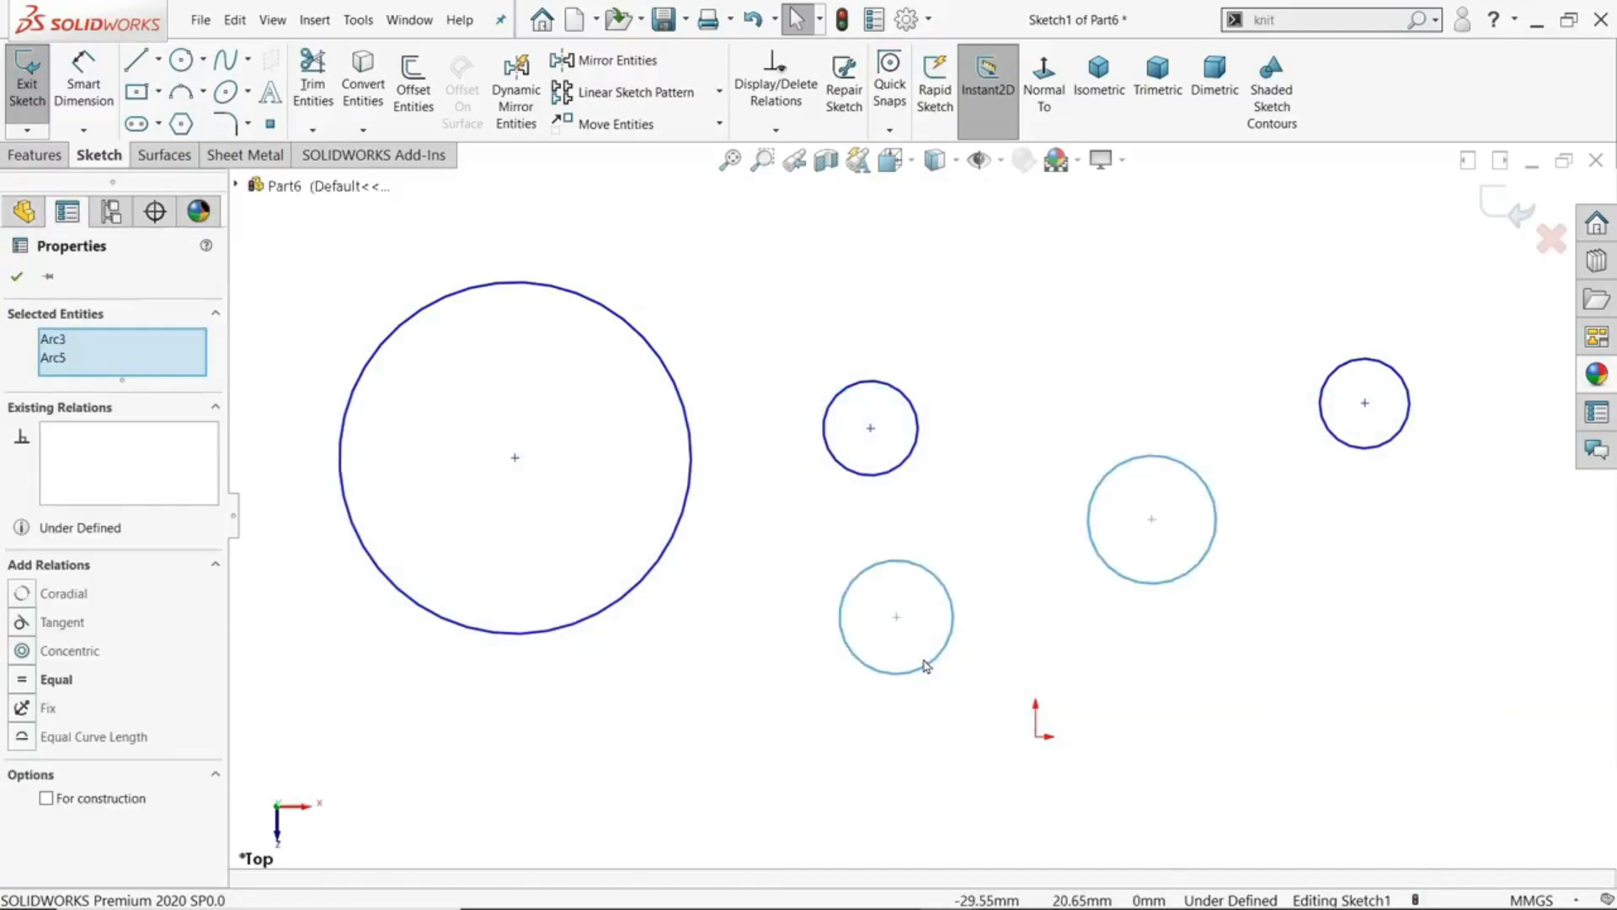
pyautogui.click(1302, 625)
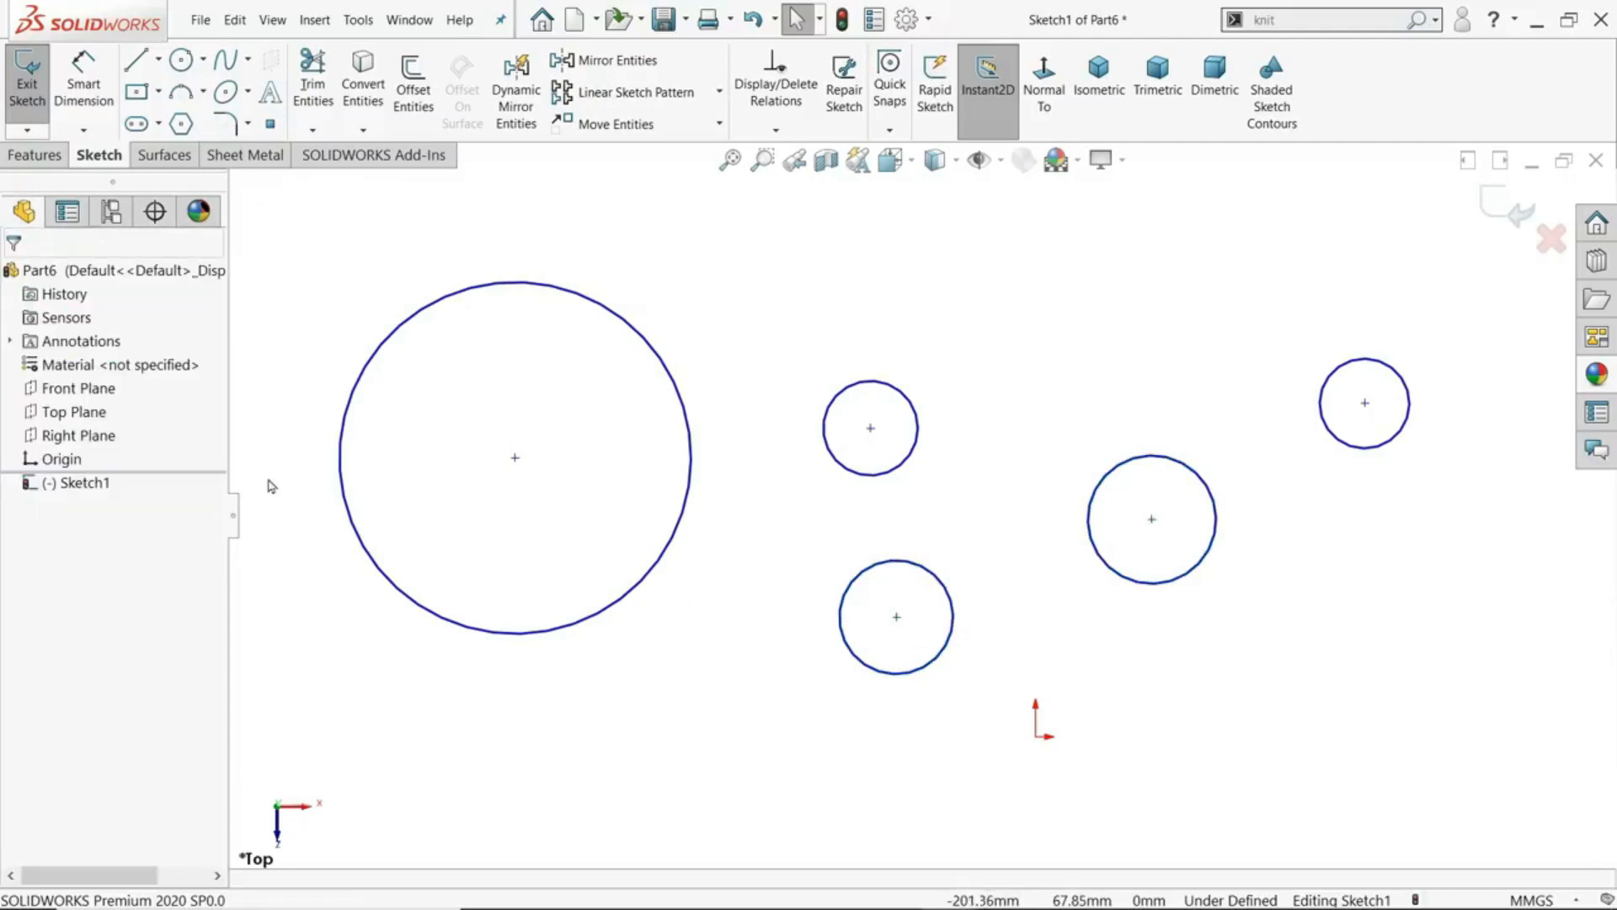
# - Select all five circles with a box drawn across the sketch, and clear the selection
pyautogui.moveTo(279, 480); pyautogui.dragTo(1504, 607)
pyautogui.moveTo(279, 255); pyautogui.dragTo(1472, 747)
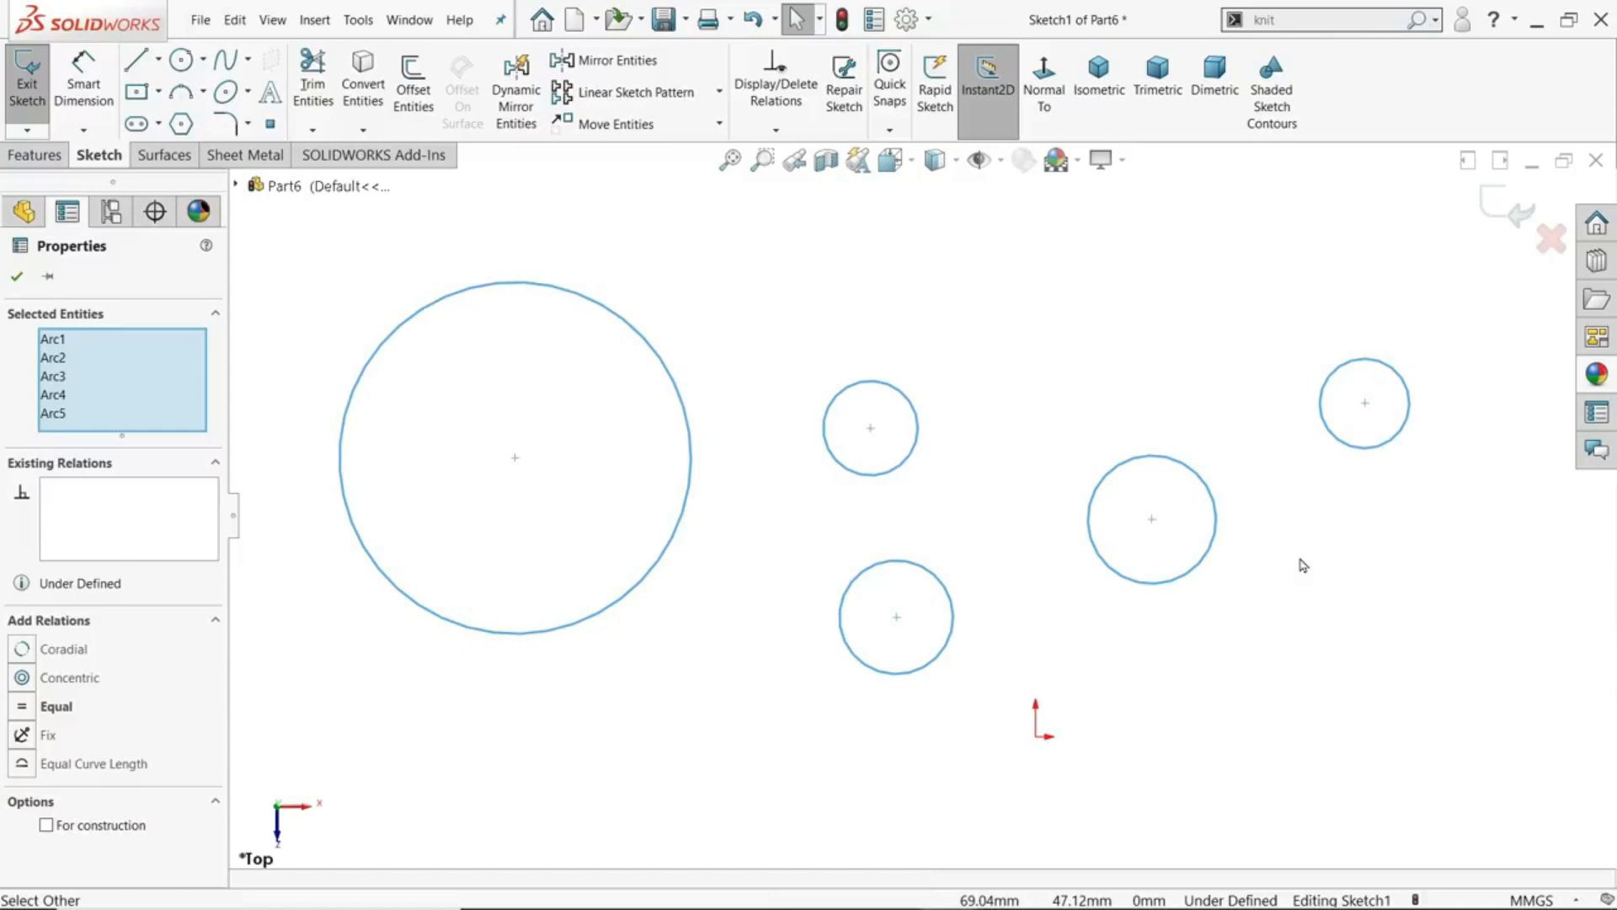
pyautogui.press('Escape')
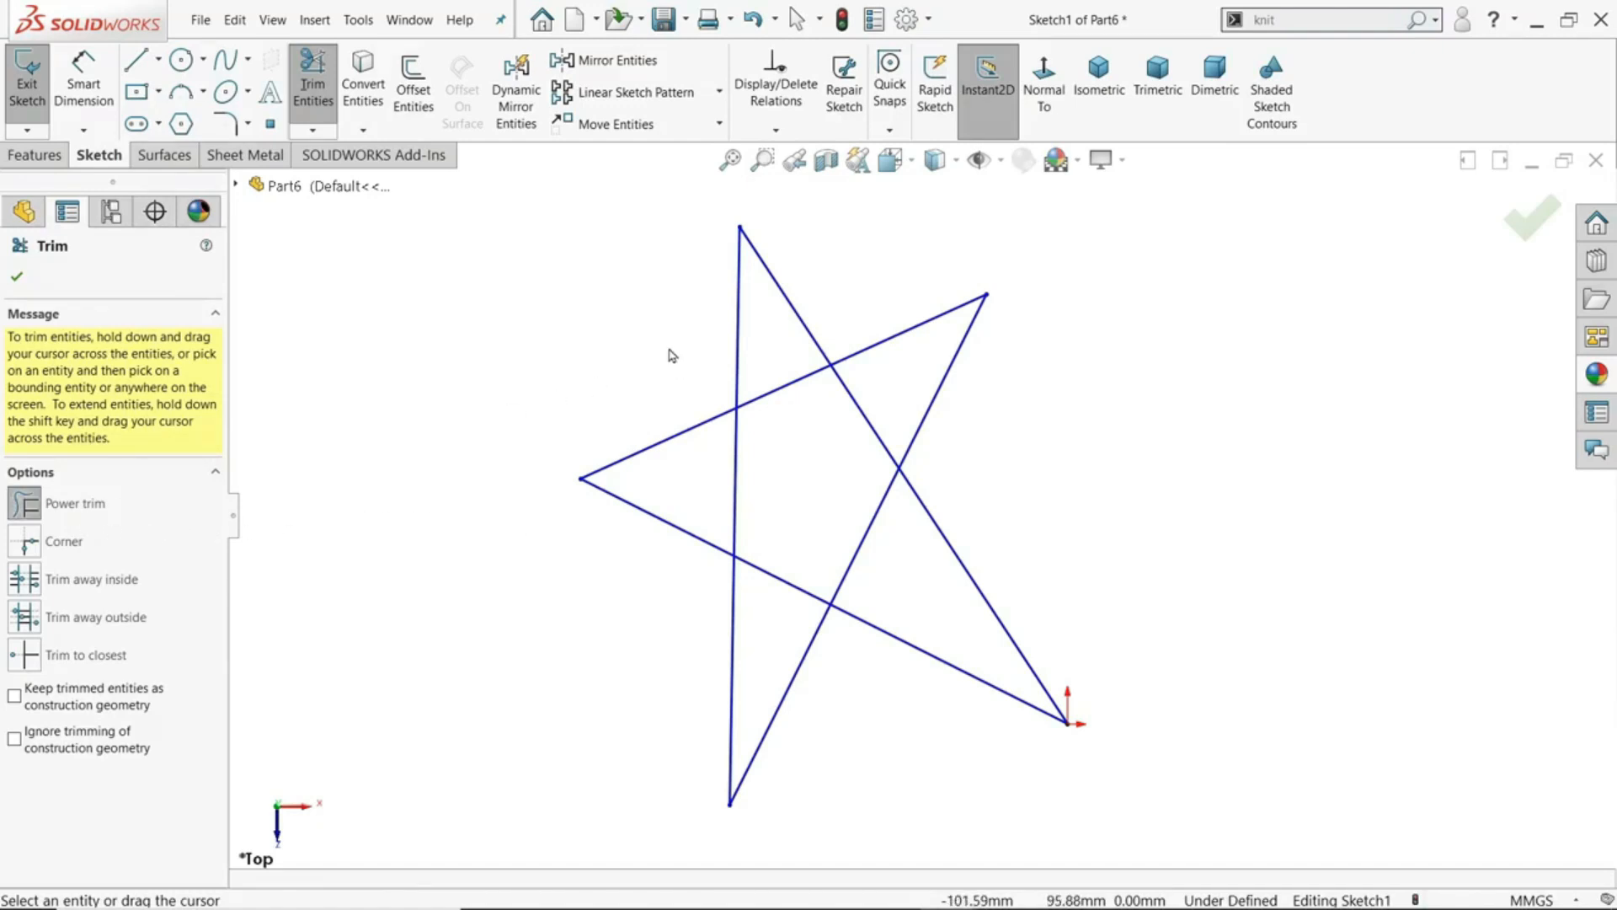
# - Power-trim the star's top, upper-right and lower-right tips, and retrace the trim path to restore them
pyautogui.moveTo(672, 355)
pyautogui.mouseDown()
pyautogui.moveTo(809, 321)
pyautogui.moveTo(908, 354)
pyautogui.moveTo(946, 390)
pyautogui.moveTo(943, 511)
pyautogui.moveTo(895, 658)
pyautogui.mouseUp()
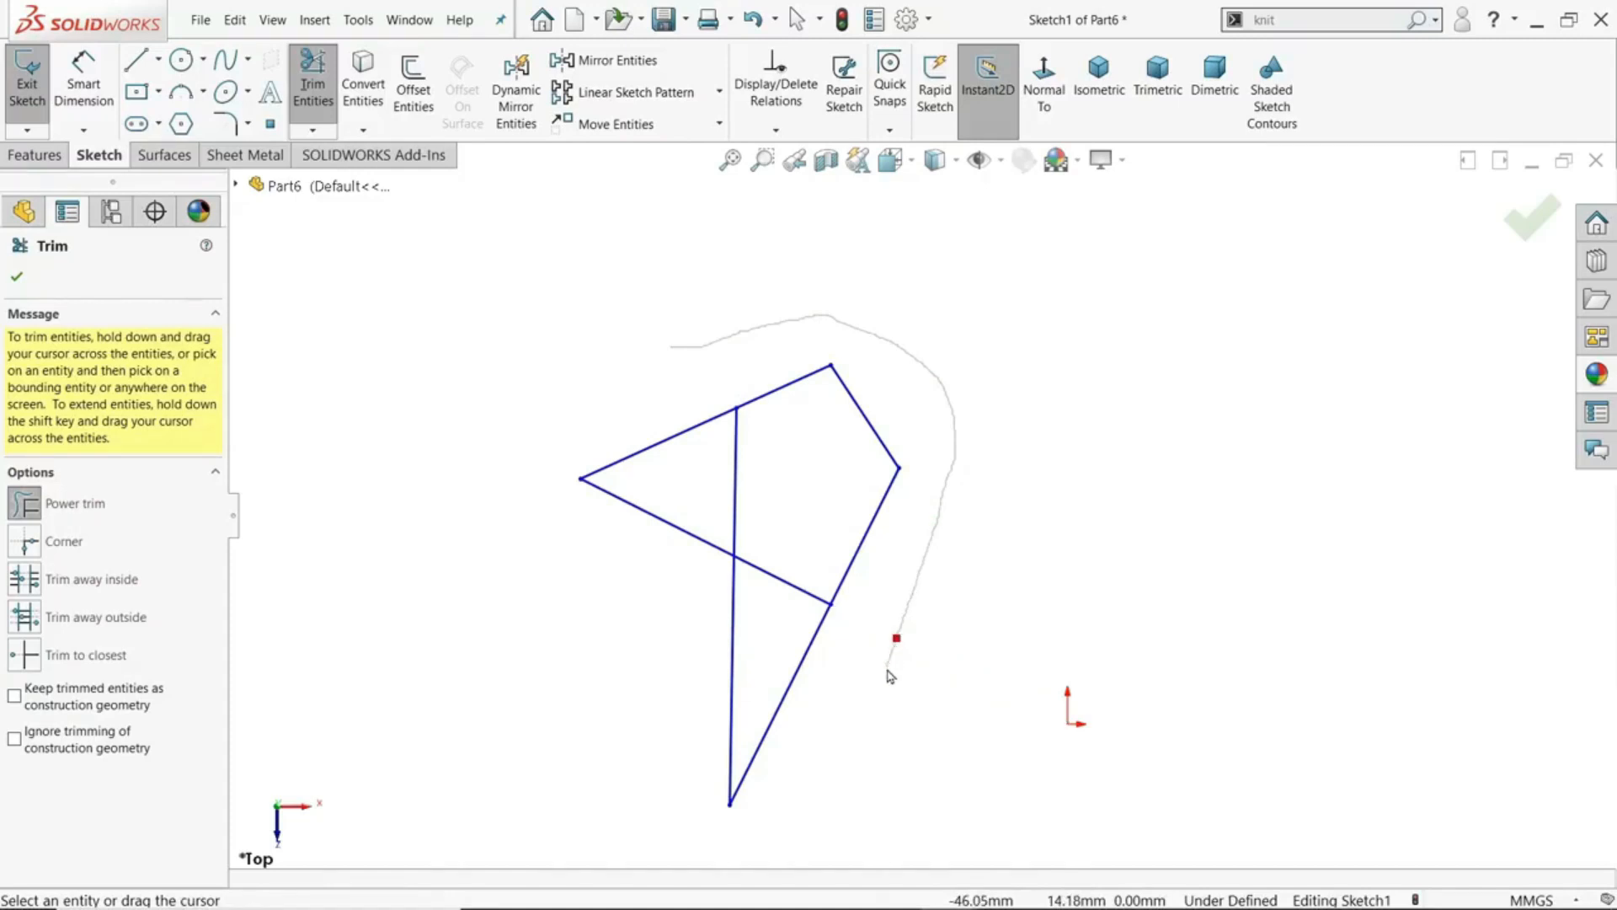
pyautogui.moveTo(901, 657)
pyautogui.mouseDown()
pyautogui.moveTo(939, 552)
pyautogui.moveTo(958, 429)
pyautogui.moveTo(943, 389)
pyautogui.moveTo(832, 324)
pyautogui.moveTo(681, 357)
pyautogui.mouseUp()
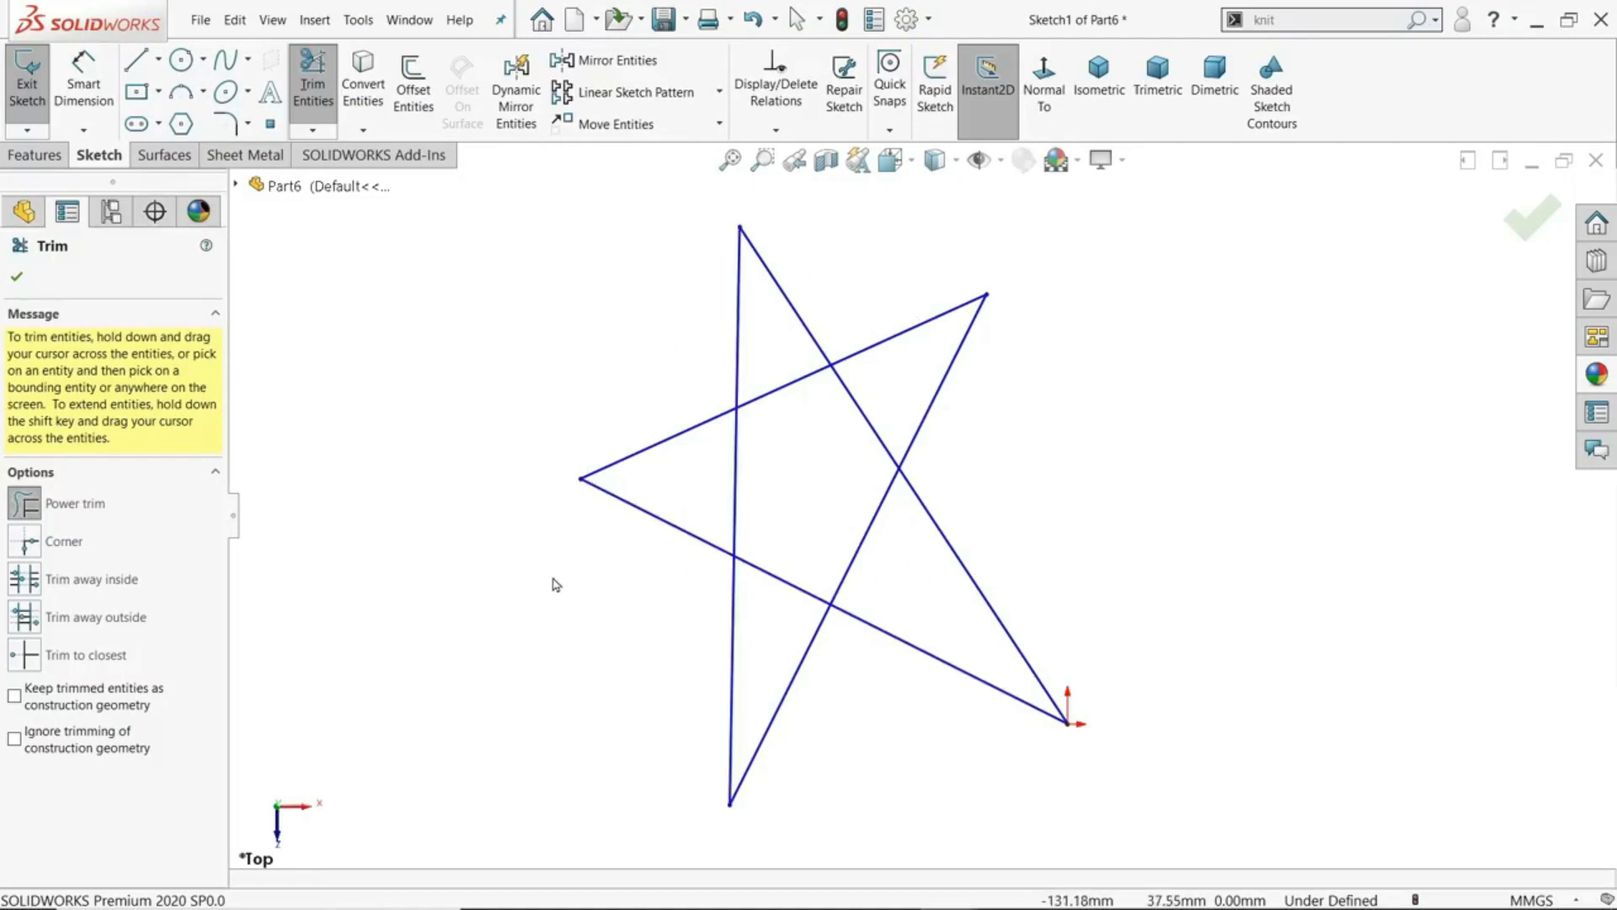
# - Power-trim the star's lower tips and inner sides in one stroke, and retrace the whole path to restore the segments
pyautogui.moveTo(554, 579)
pyautogui.mouseDown()
pyautogui.moveTo(708, 665)
pyautogui.moveTo(791, 679)
pyautogui.moveTo(947, 525)
pyautogui.moveTo(729, 460)
pyautogui.mouseUp()
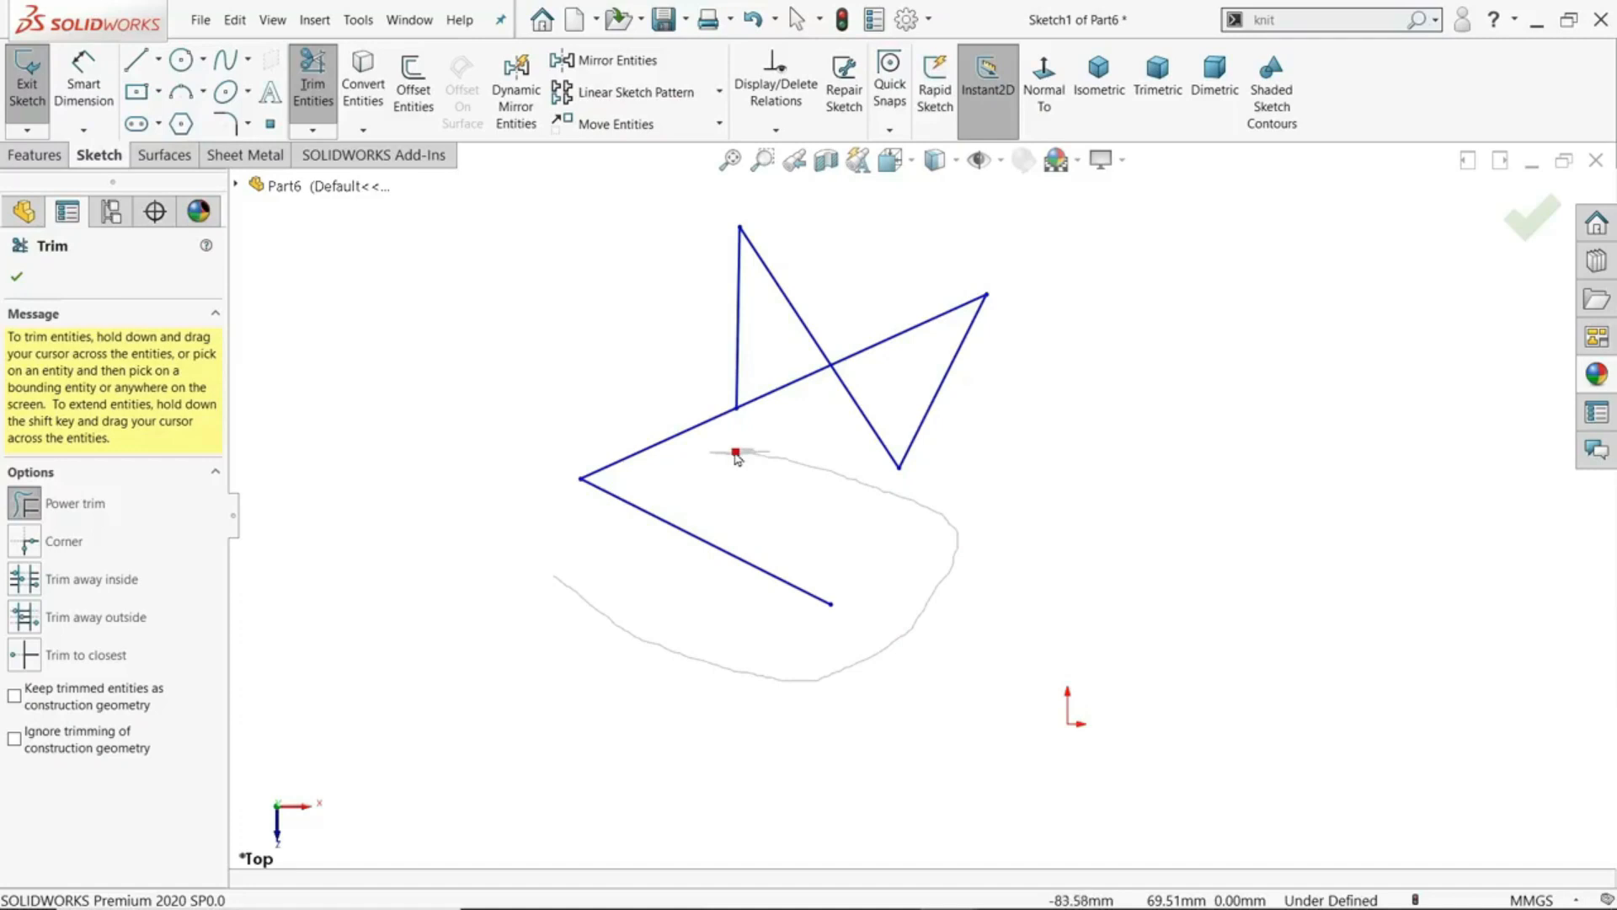
pyautogui.keyDown('shift'); pyautogui.moveTo(735, 458); pyautogui.dragTo(739, 460); pyautogui.keyUp('shift')
pyautogui.keyDown('shift'); pyautogui.moveTo(860, 494); pyautogui.dragTo(890, 501); pyautogui.keyUp('shift')
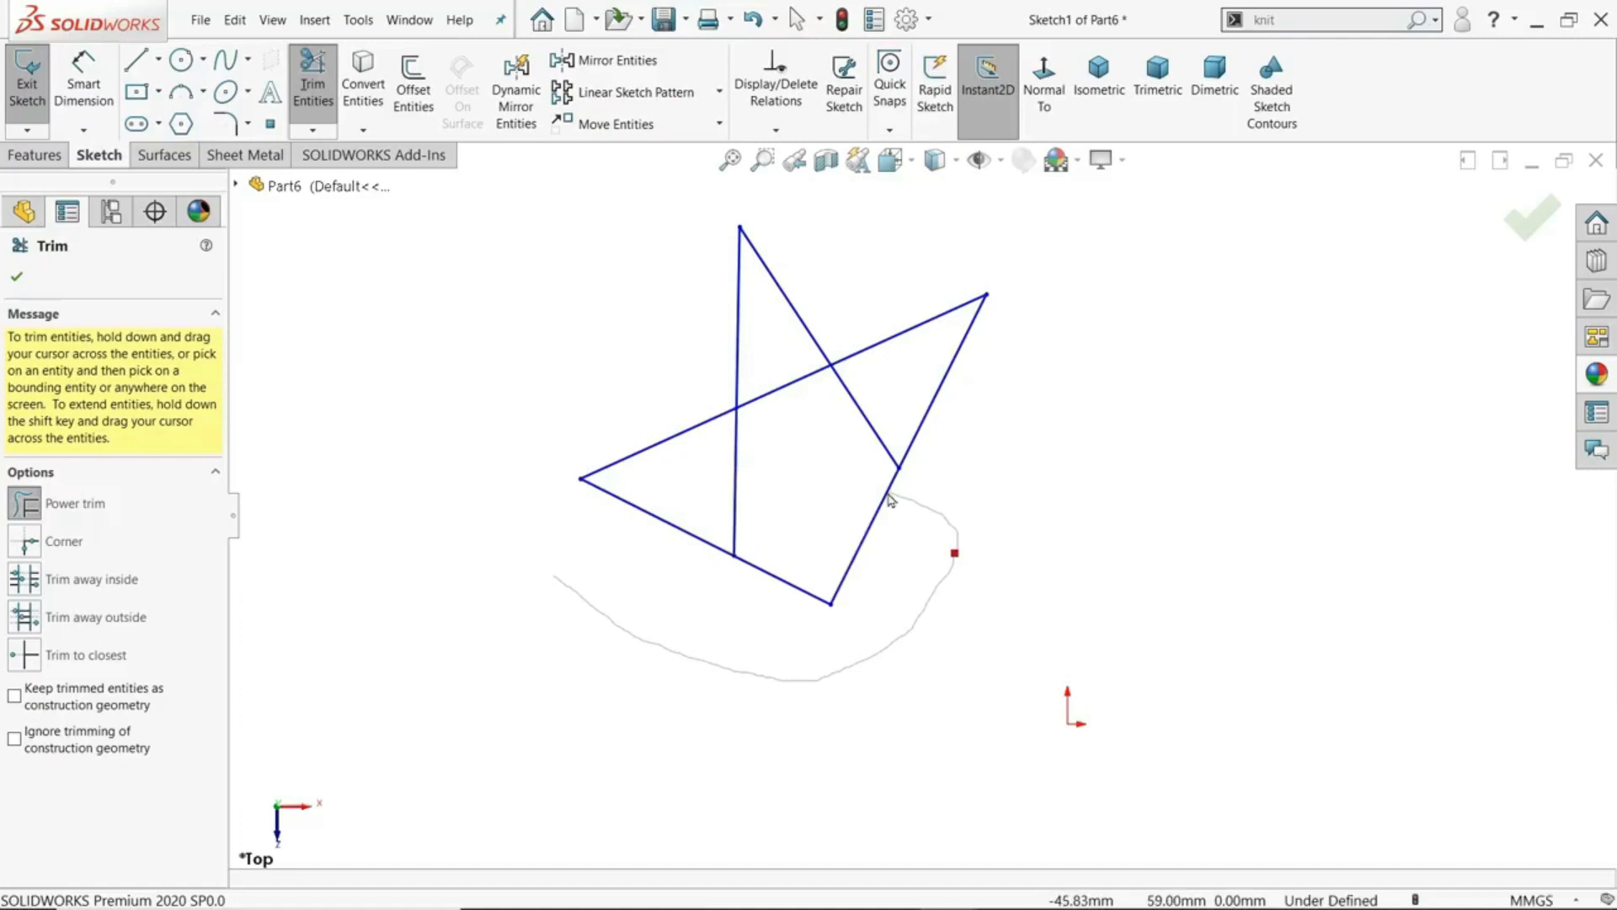
pyautogui.keyDown('shift'); pyautogui.moveTo(957, 561); pyautogui.dragTo(898, 648); pyautogui.keyUp('shift')
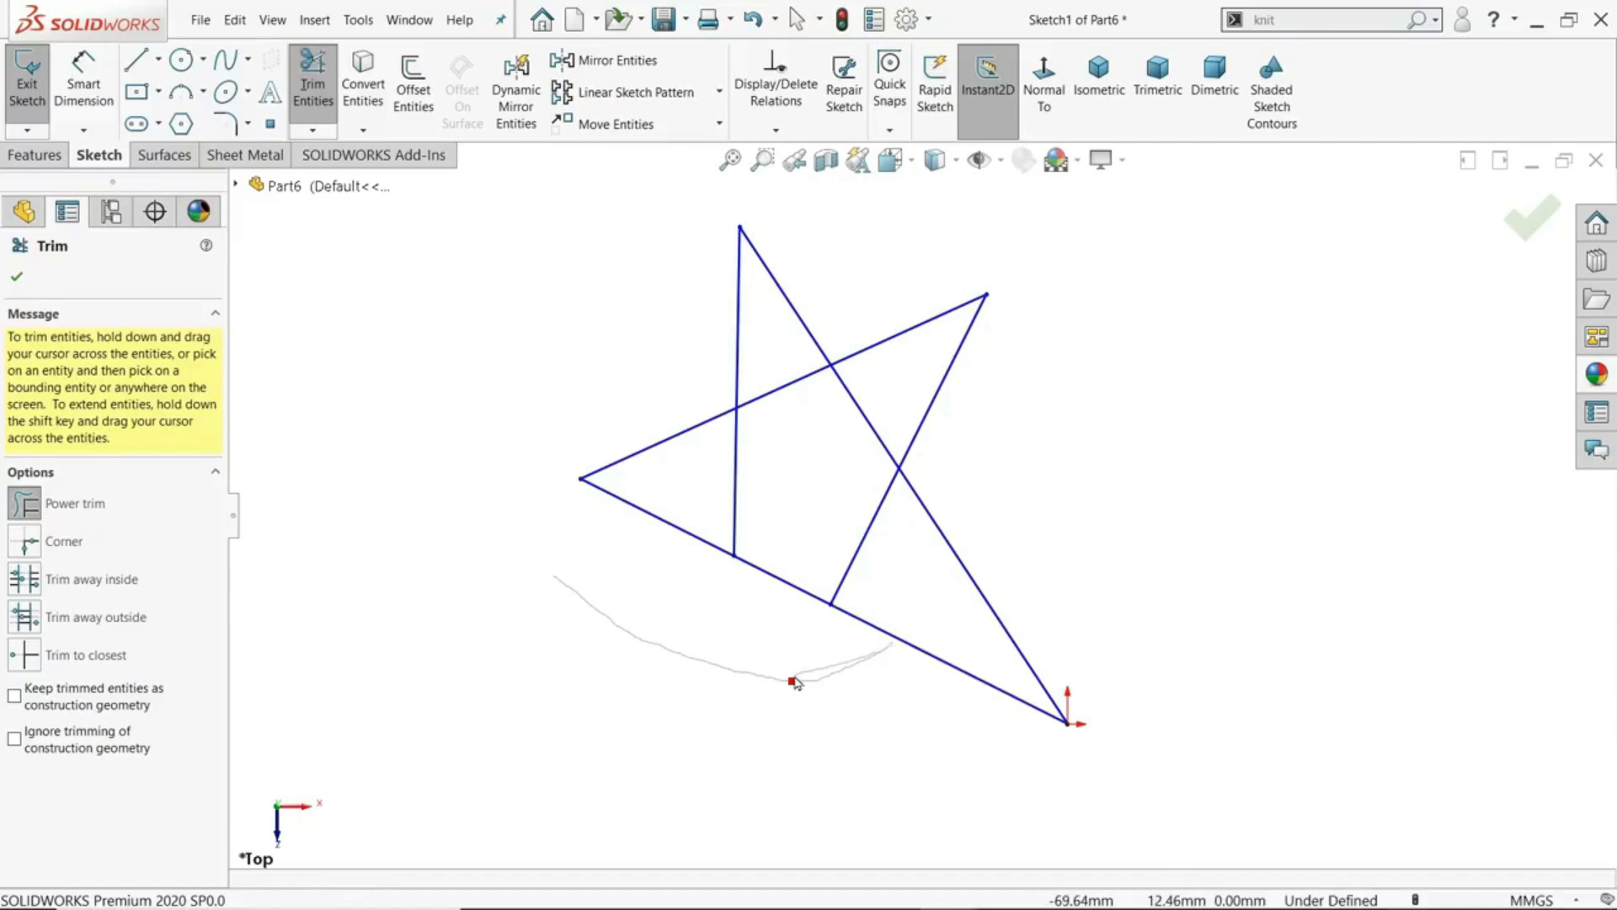
pyautogui.keyDown('shift'); pyautogui.moveTo(787, 691); pyautogui.dragTo(610, 618); pyautogui.keyUp('shift')
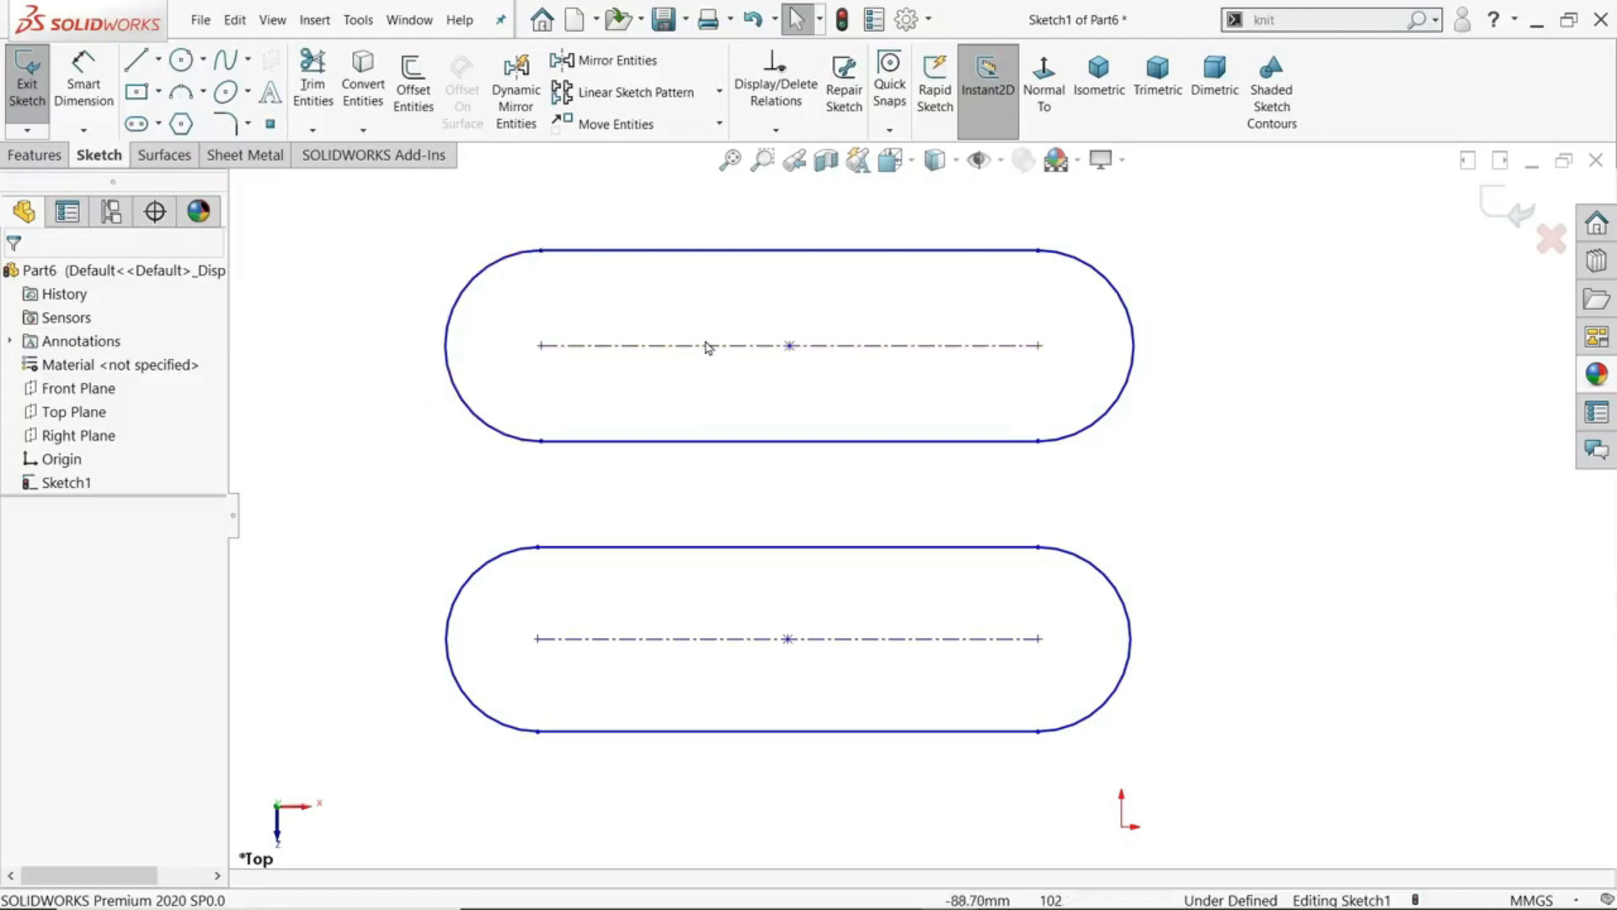
# - Dimension the upper slot's centreline and set its length to 105 mm
pyautogui.click(84, 85)
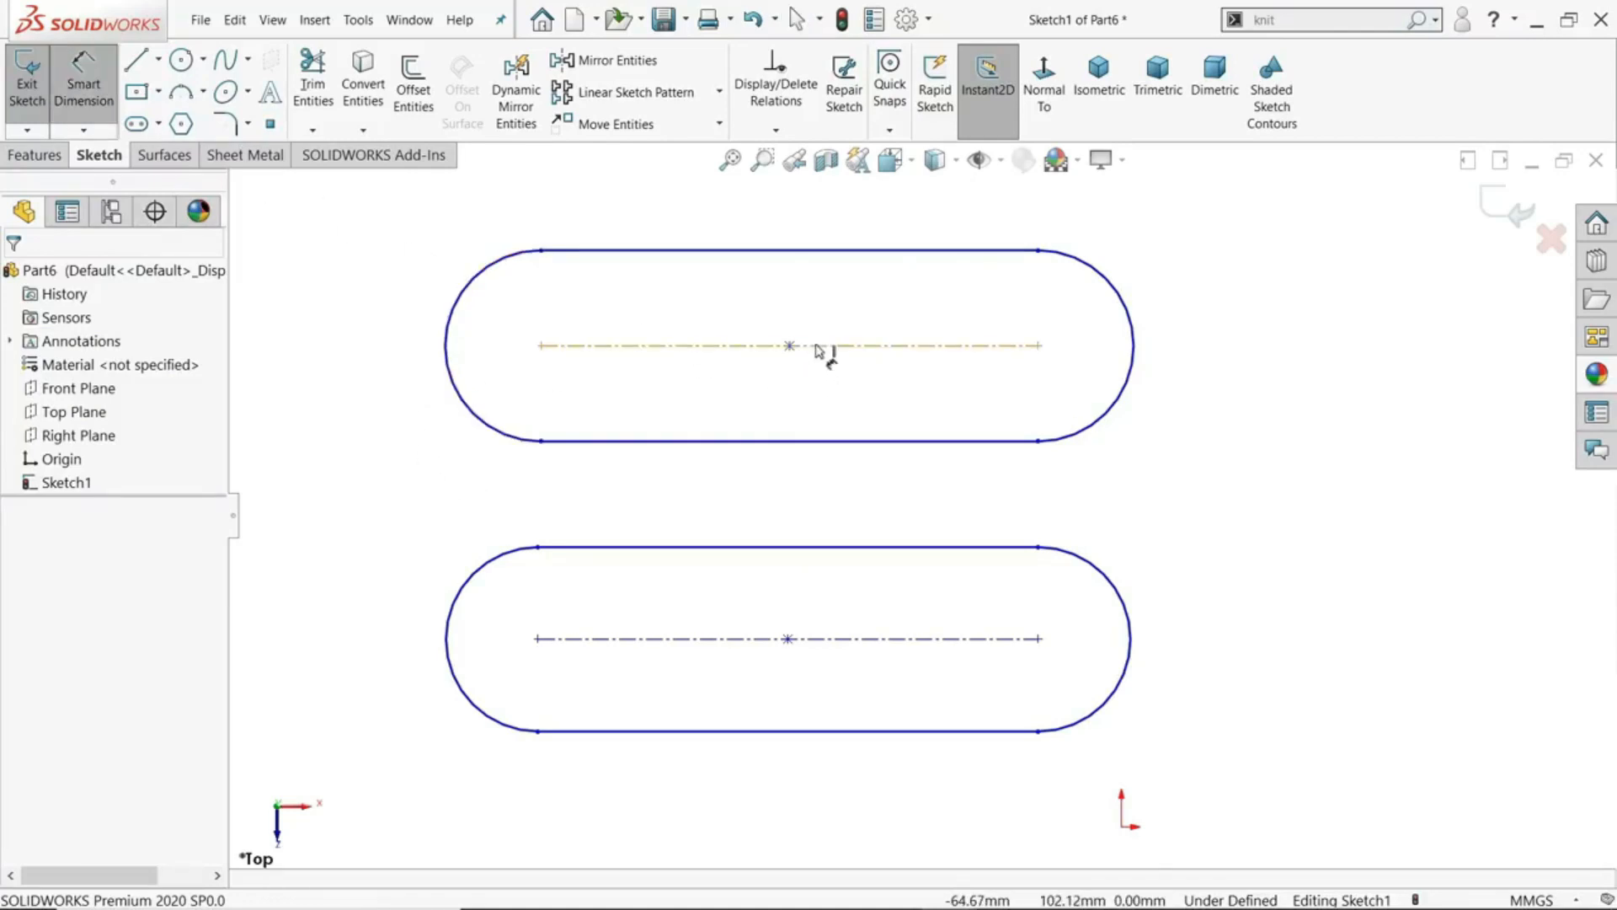
pyautogui.click(823, 346)
pyautogui.click(790, 223)
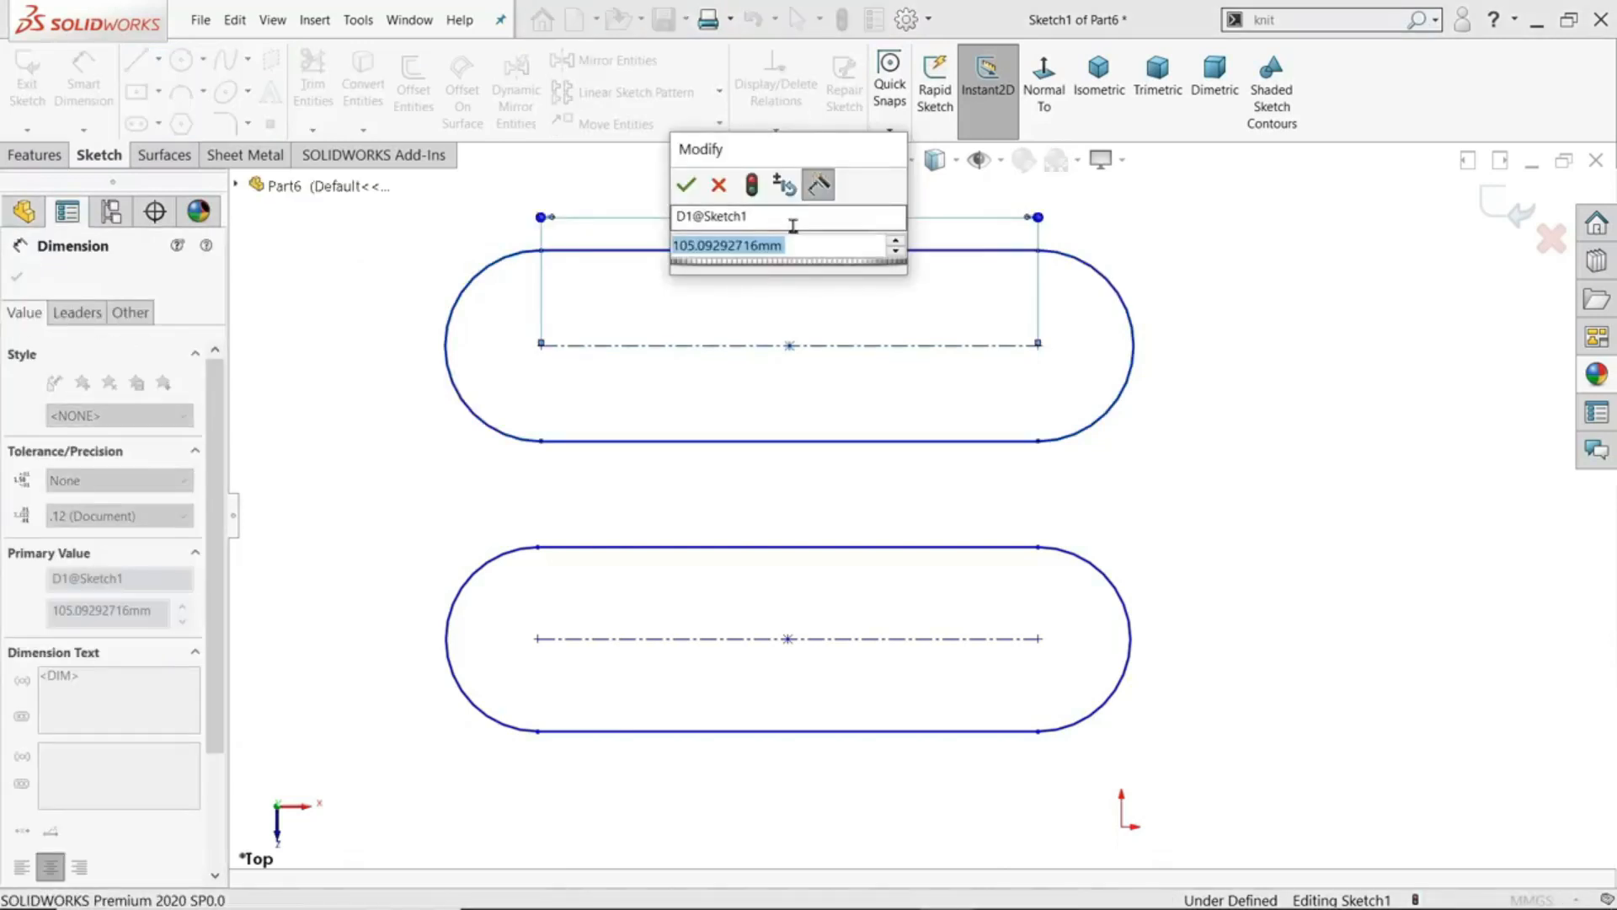
pyautogui.write('105')
pyautogui.press('Return')
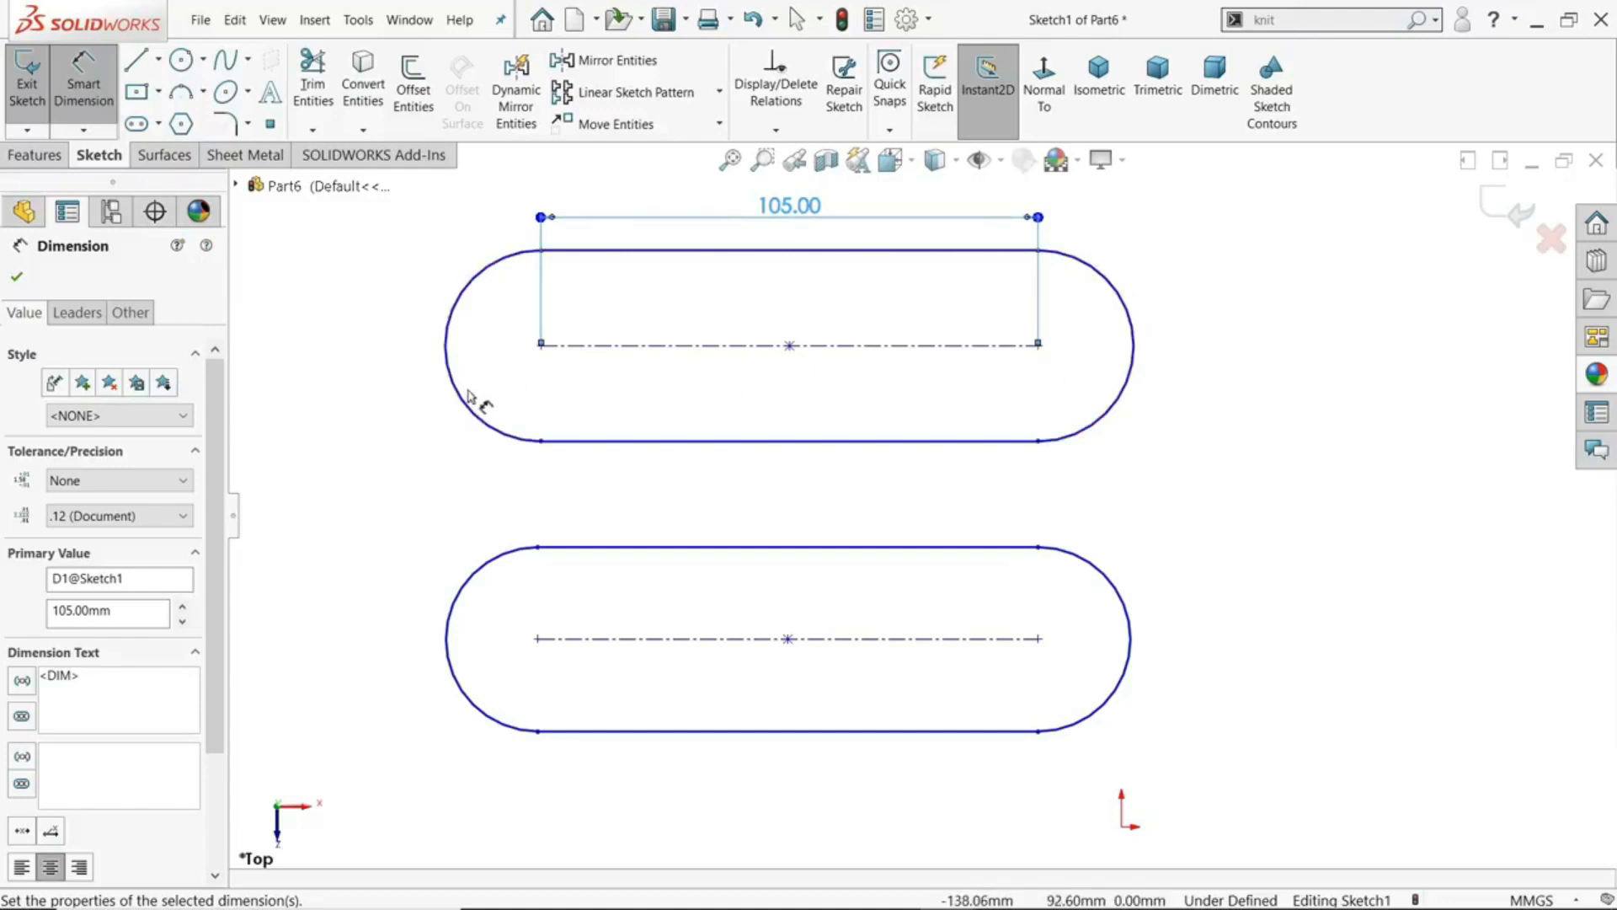
# - Dimension the upper slot's overall length between the outer edges of its end arcs and set it to 150 mm
pyautogui.click(446, 375)
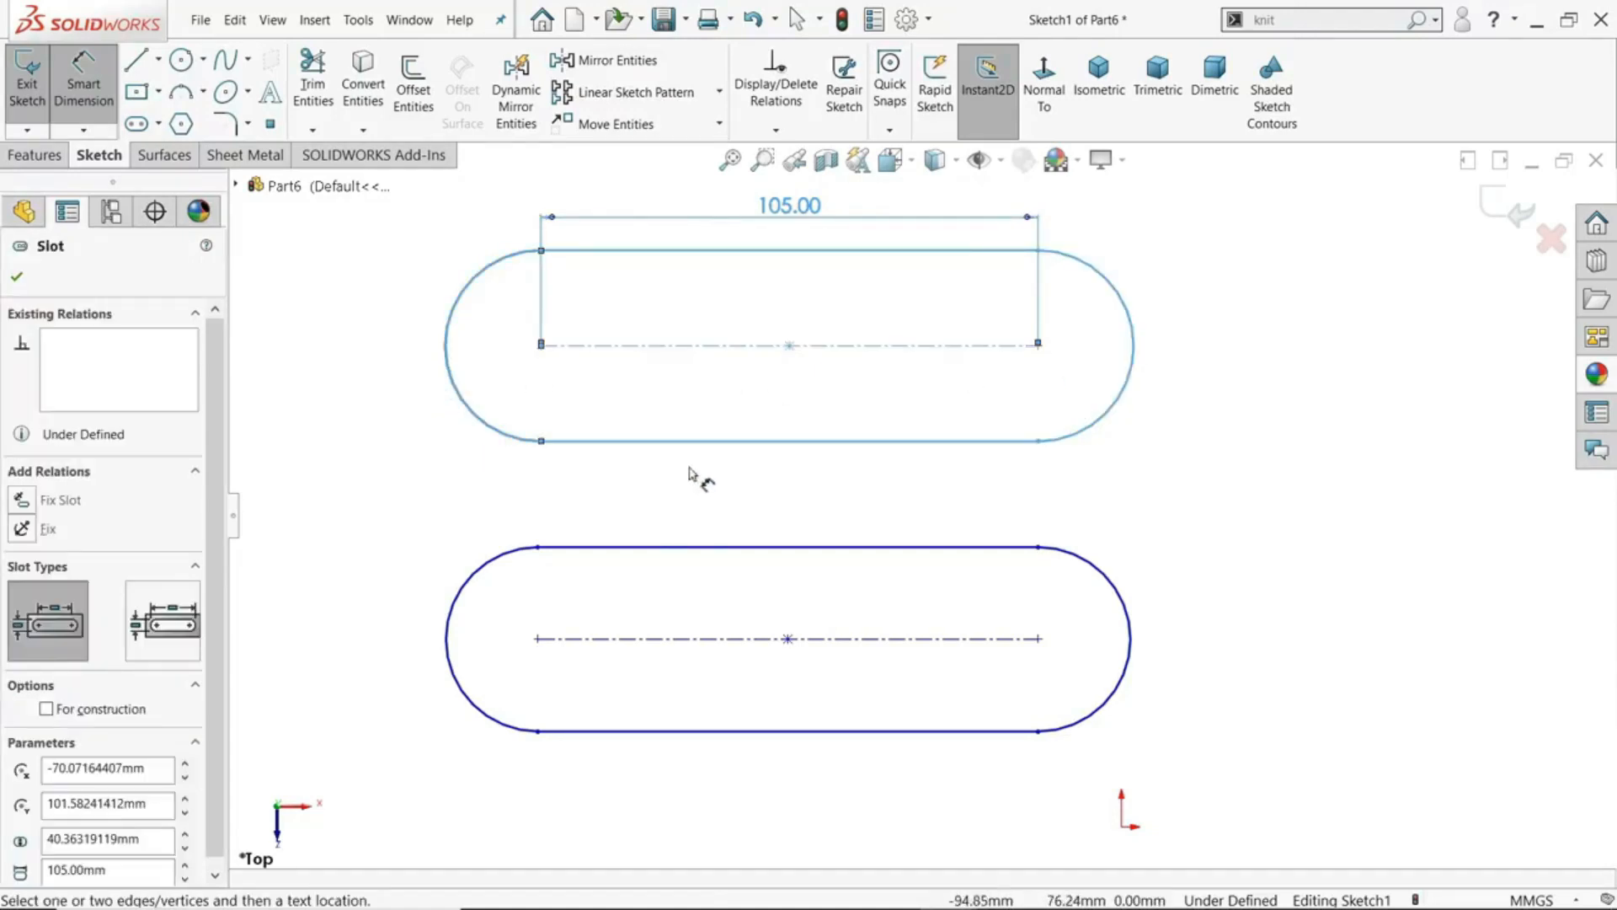
pyautogui.click(1133, 371)
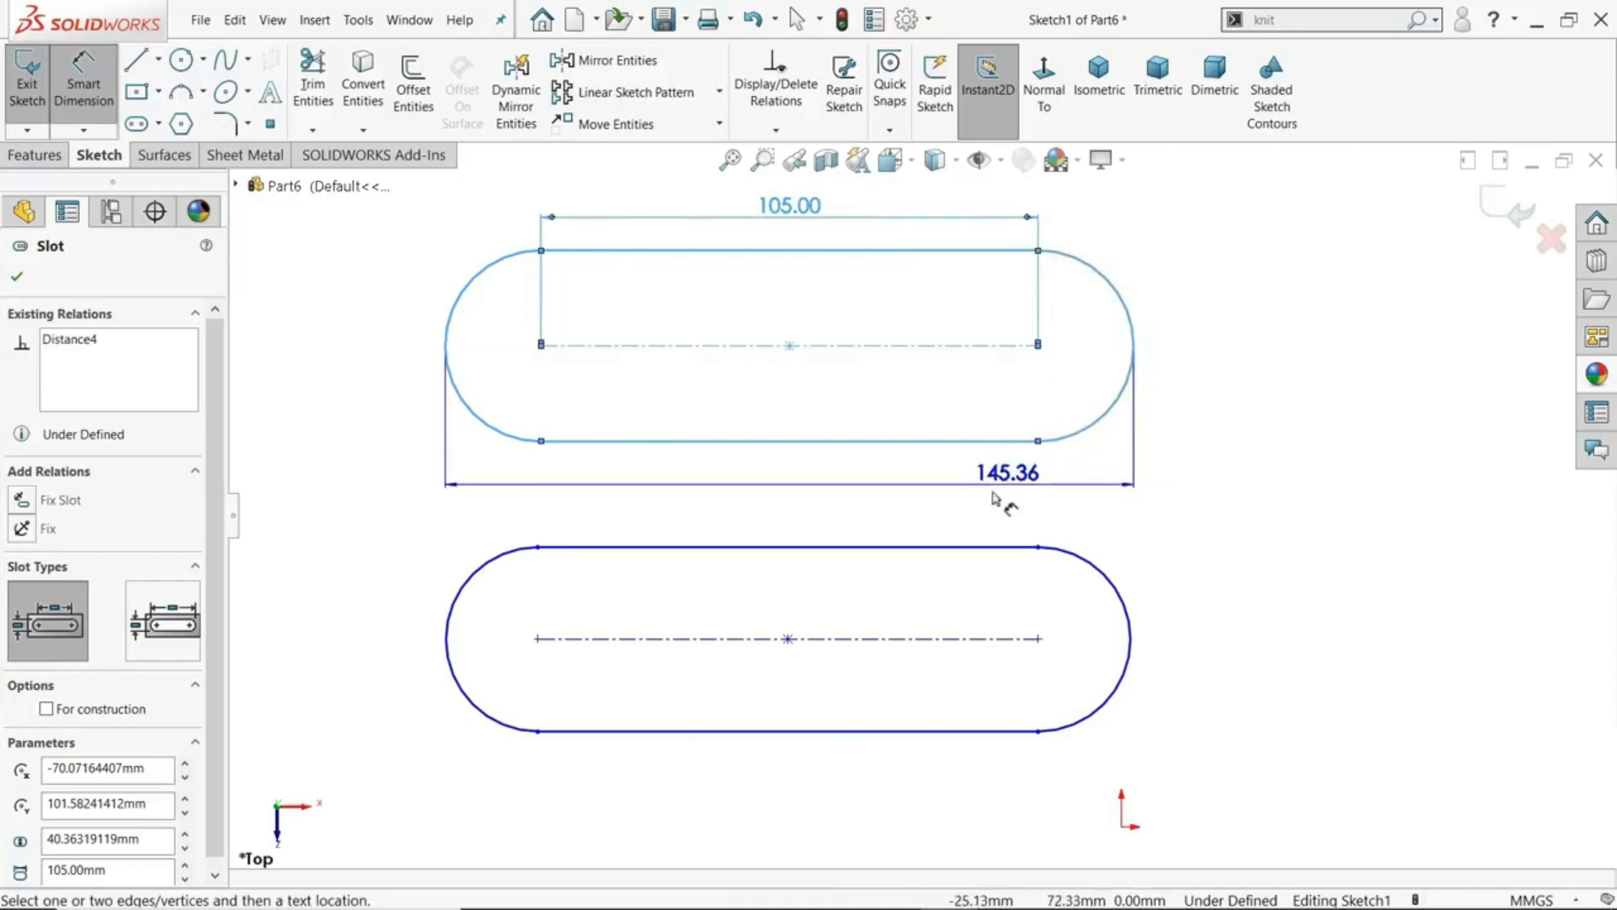
pyautogui.click(800, 500)
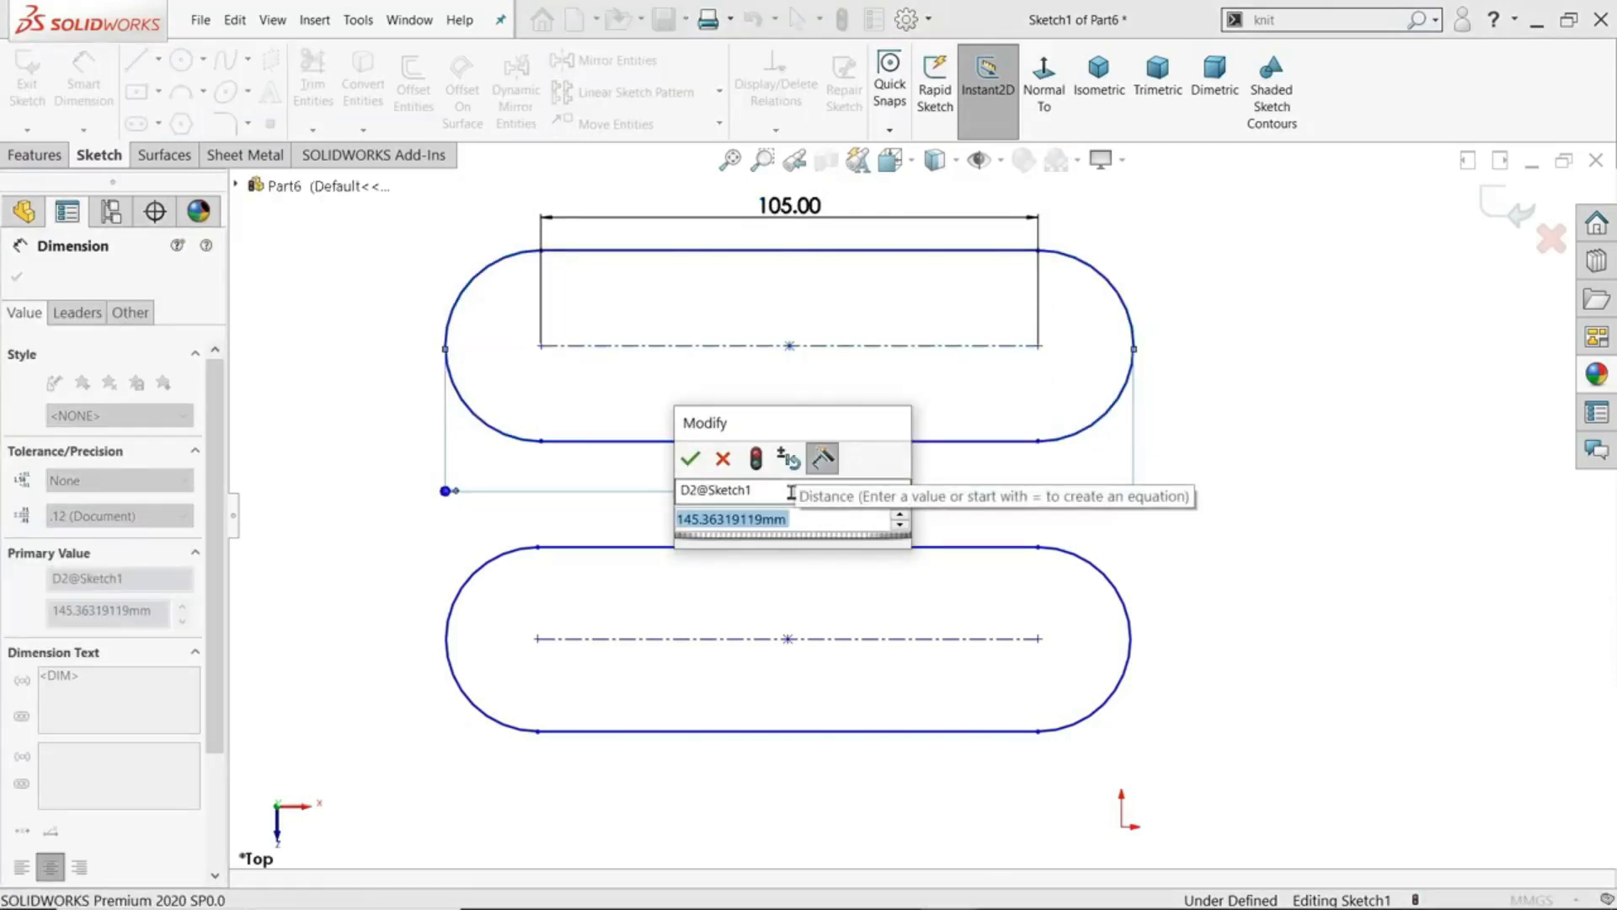
pyautogui.write('150')
pyautogui.press('Return')
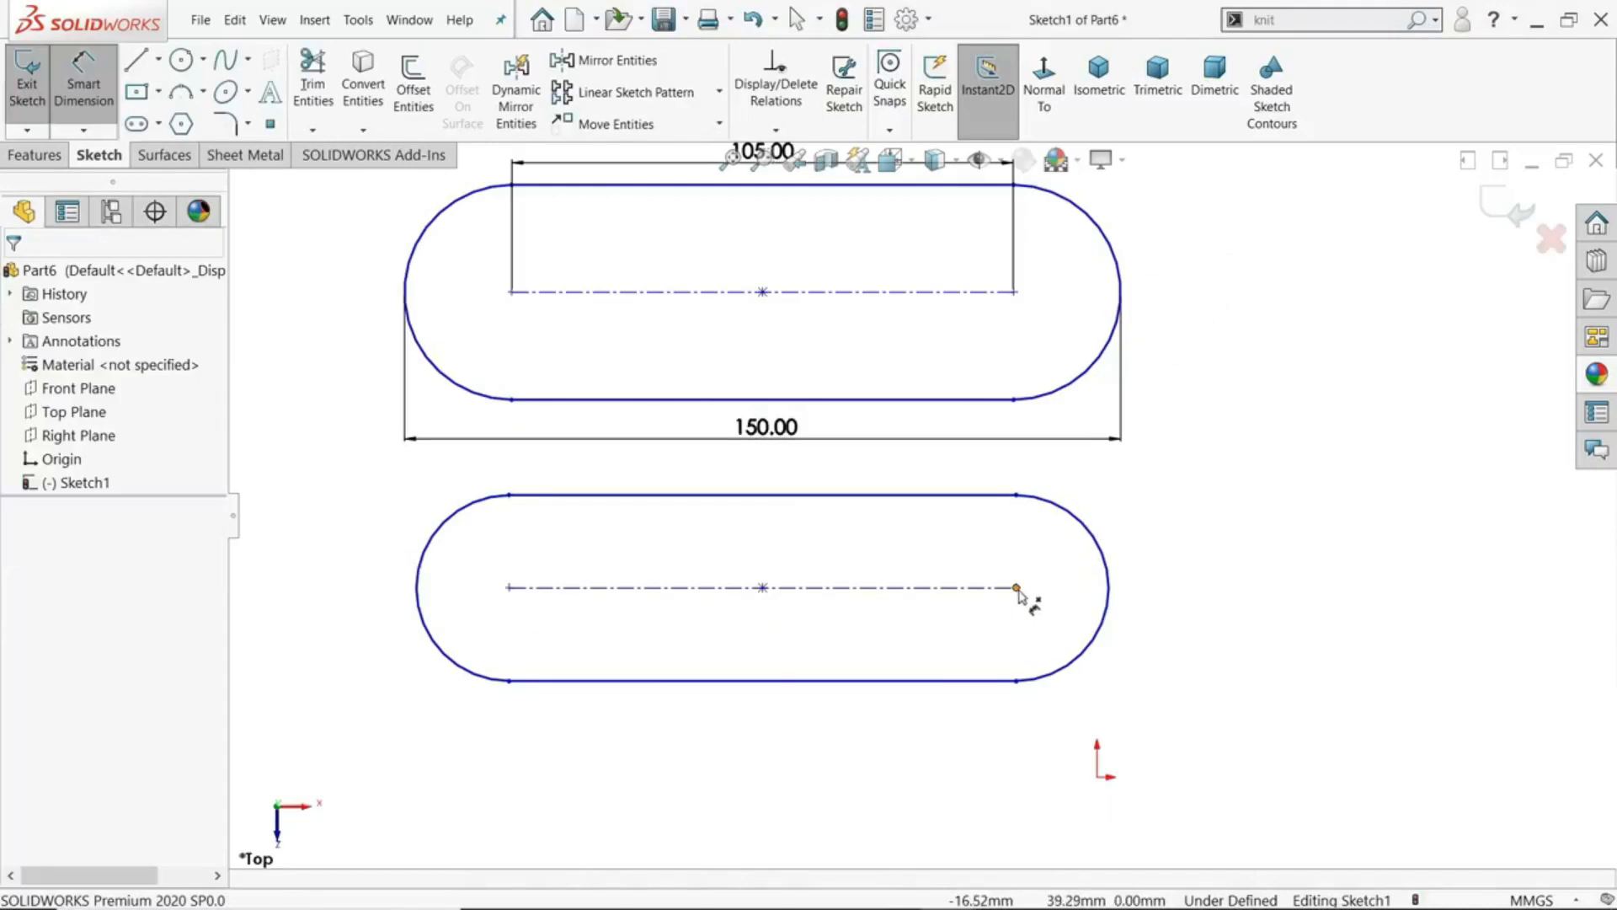
# - Dimension the lower slot from its right arc centre to the outer edge of its left arc and set it to 125 mm
pyautogui.click(1017, 588)
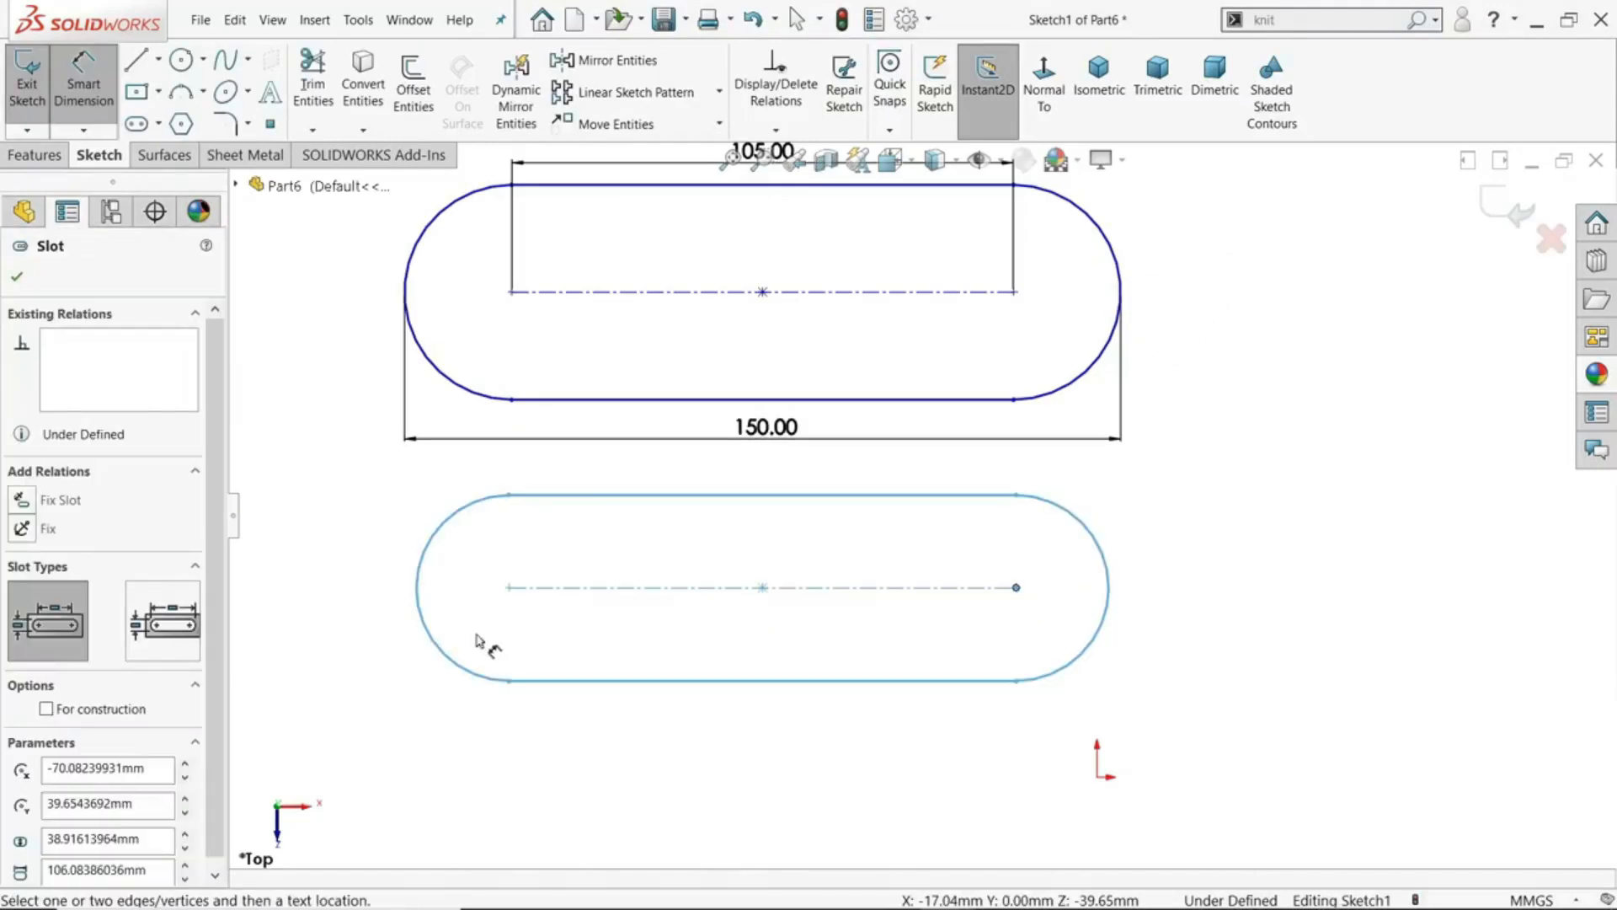
pyautogui.click(419, 618)
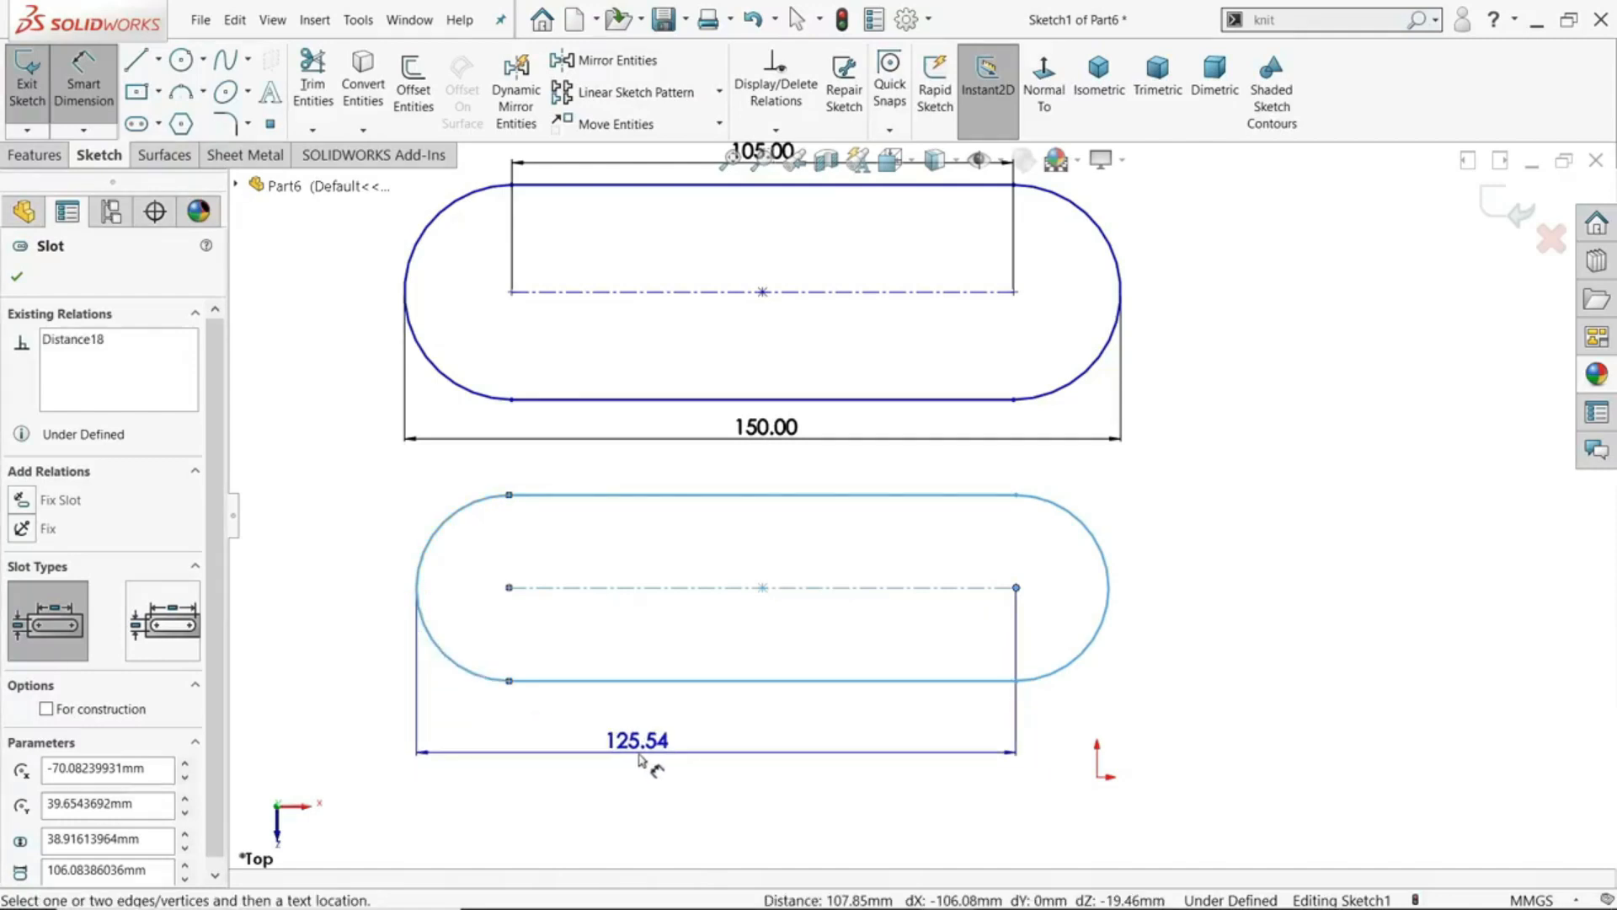
pyautogui.click(703, 752)
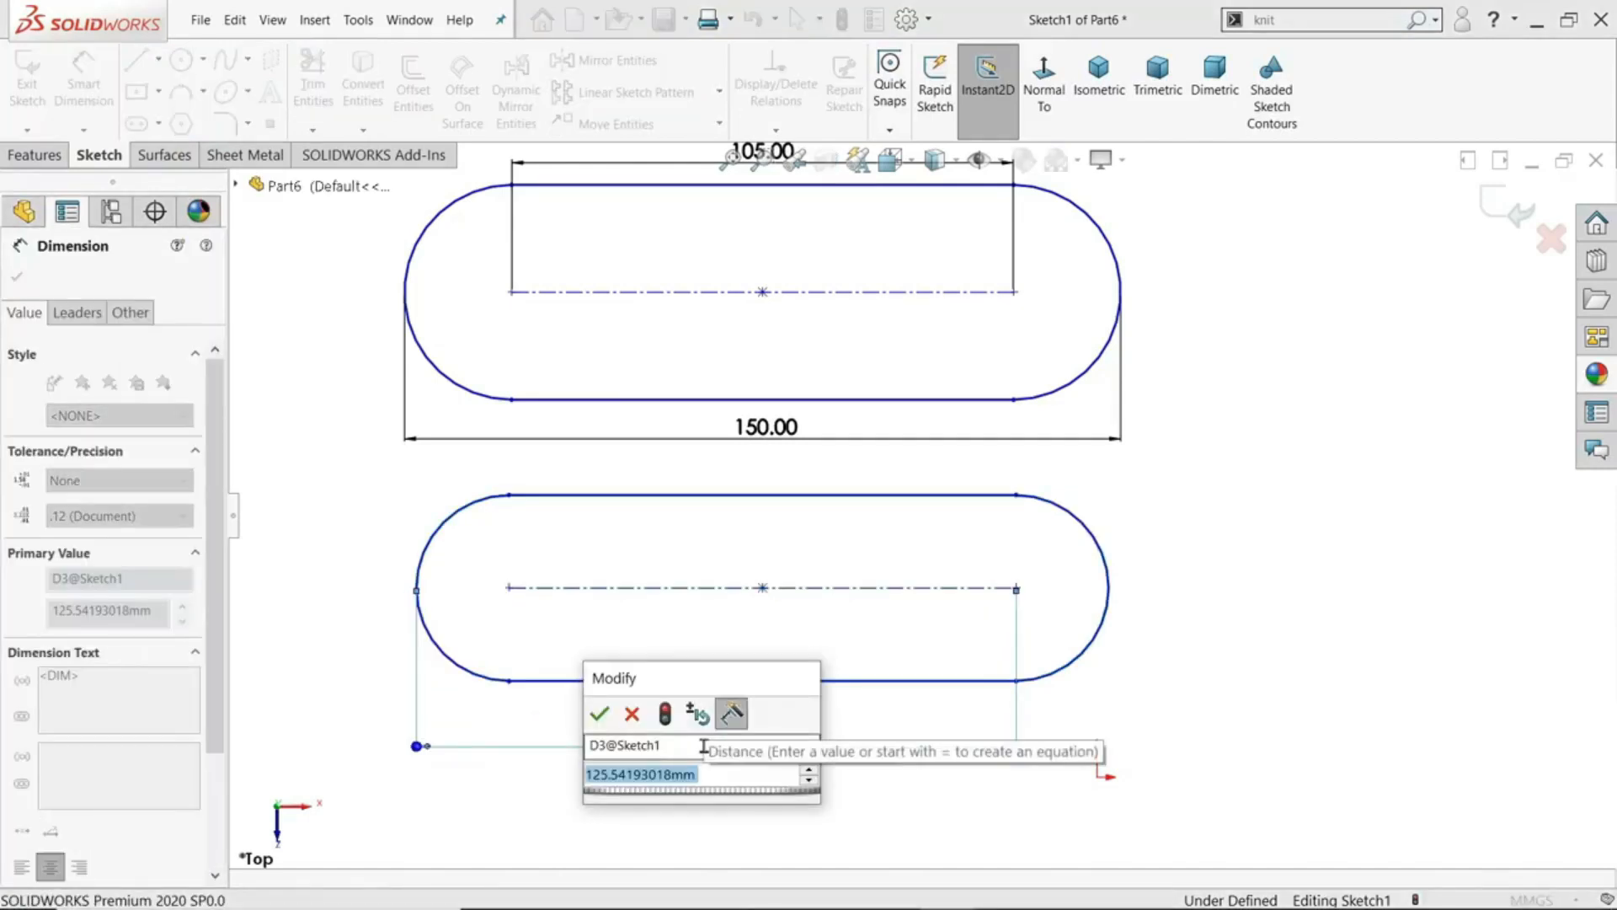
pyautogui.write('125')
pyautogui.press('Return')
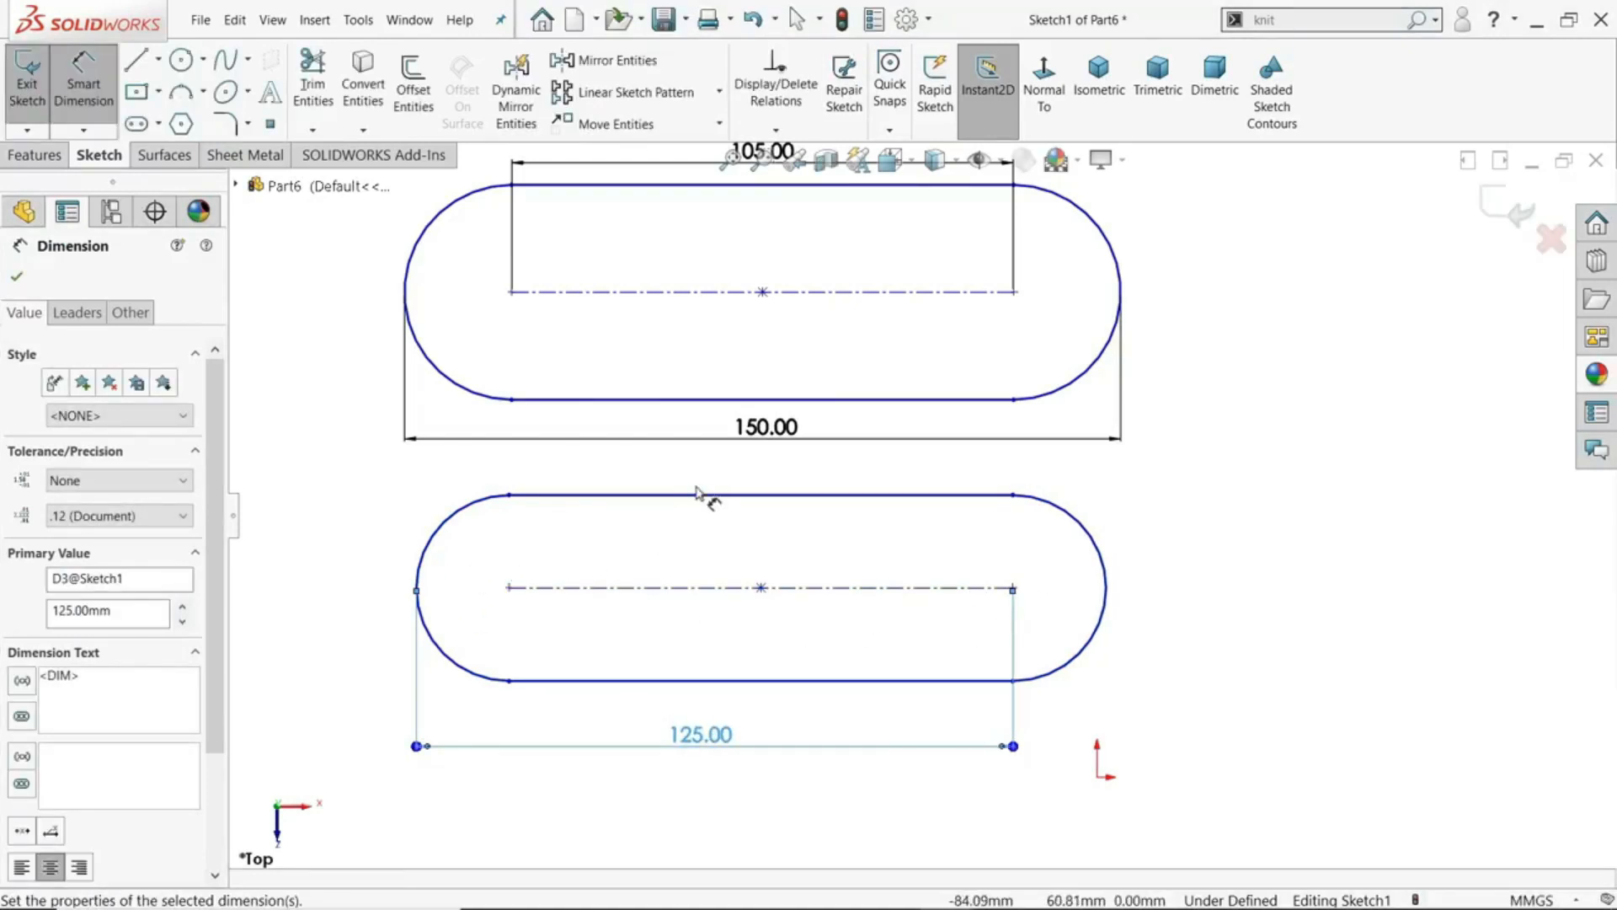
pyautogui.scroll(1, 700, 493)
pyautogui.scroll(-3, 849, 330)
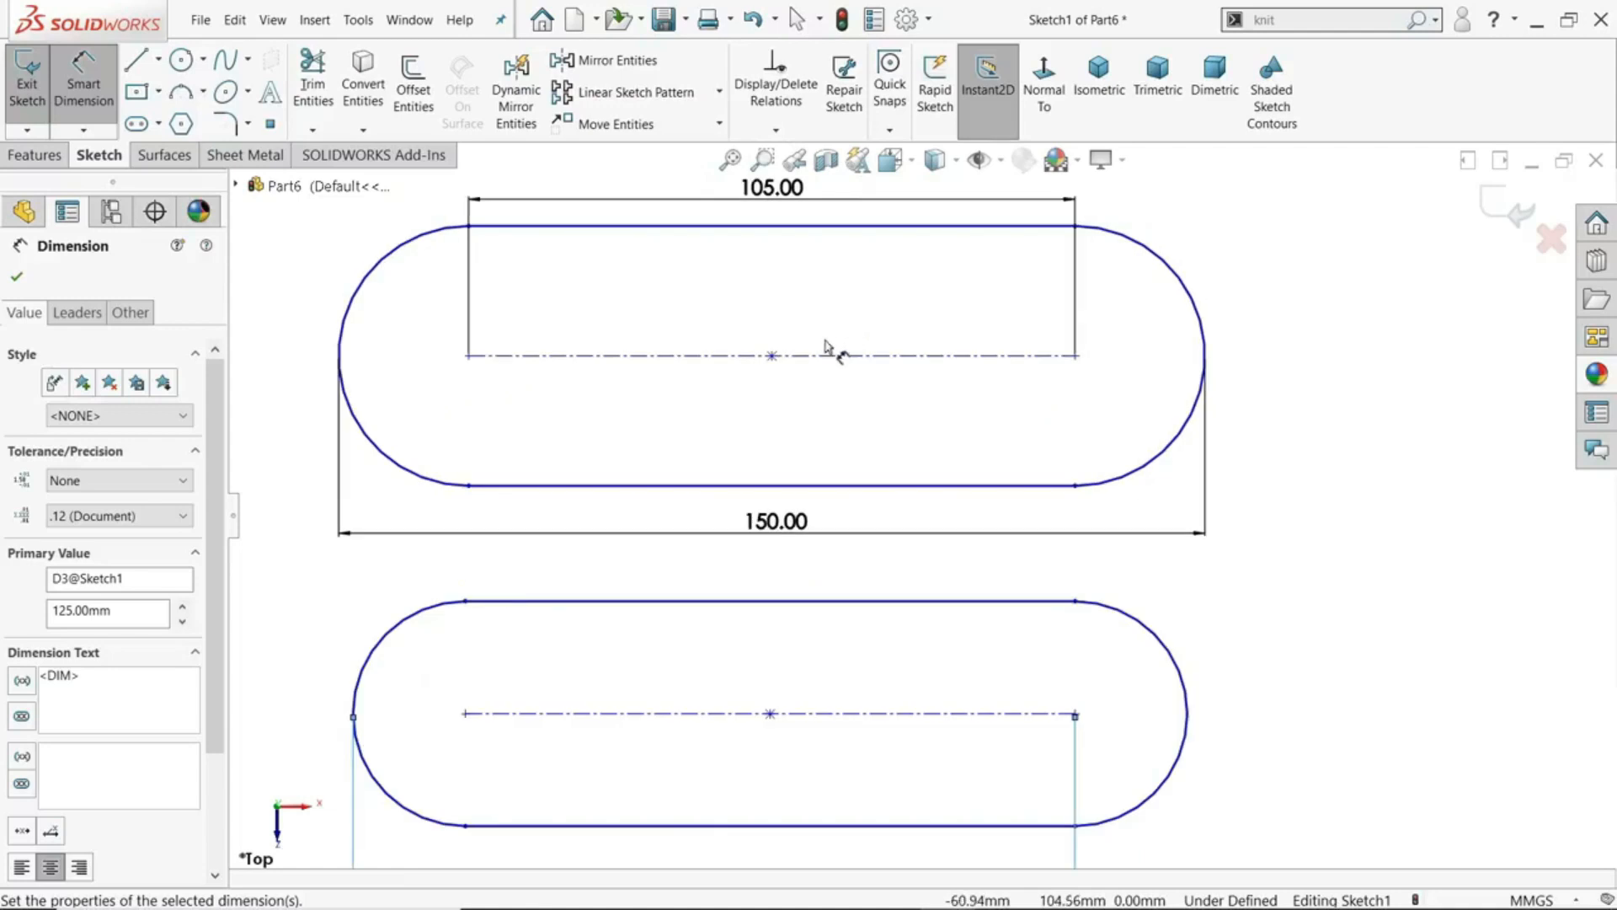
pyautogui.scroll(1, 830, 347)
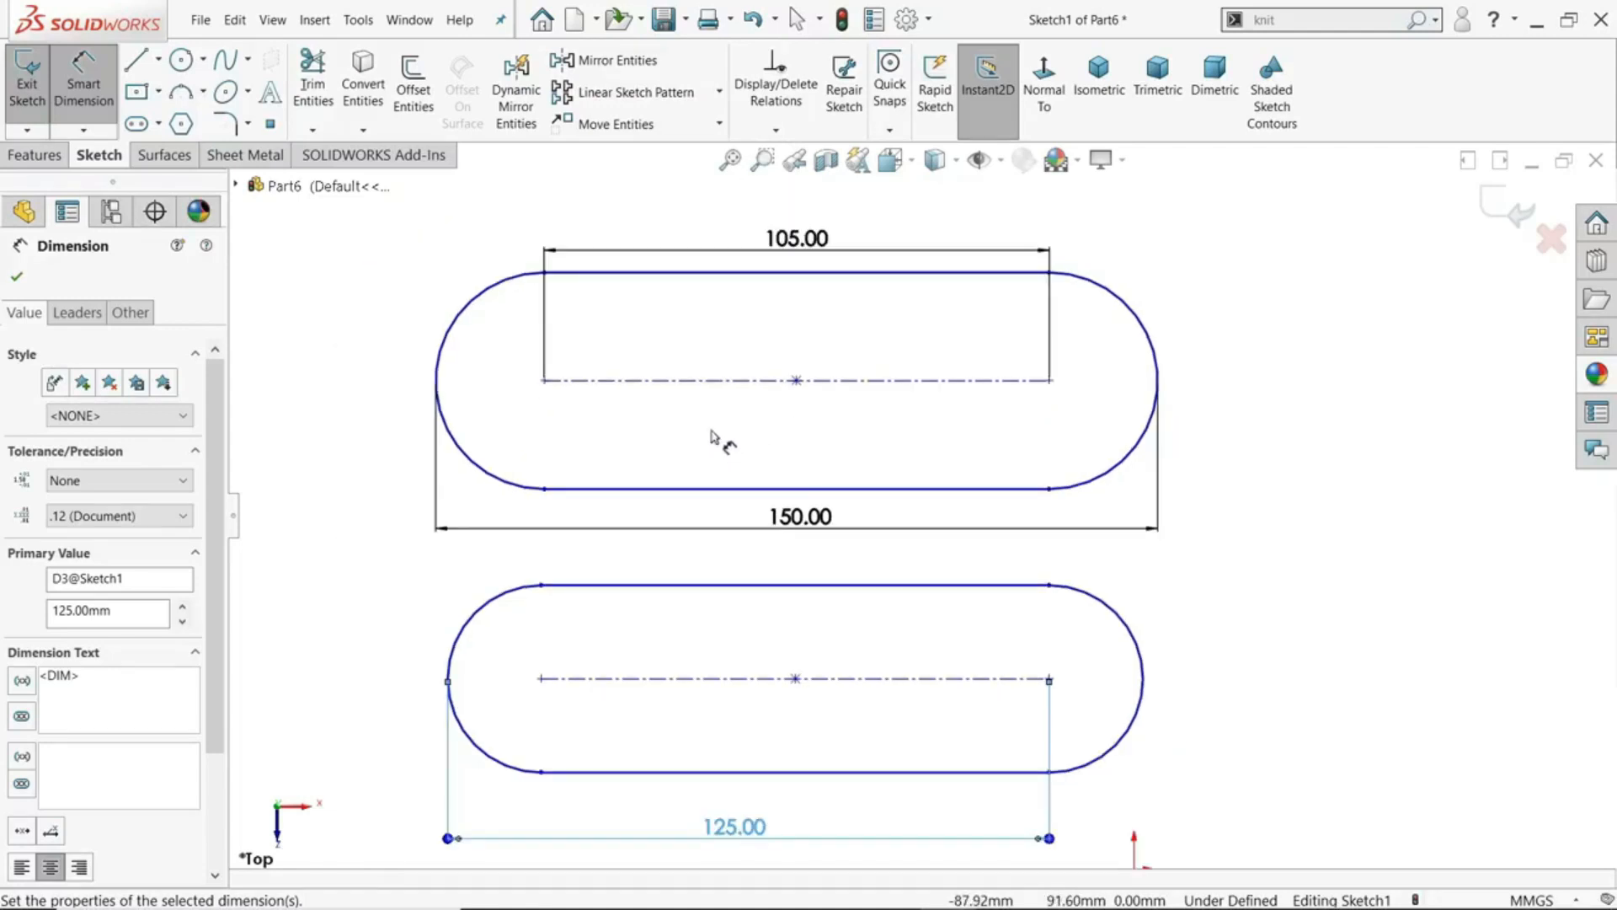
pyautogui.scroll(1, 847, 499)
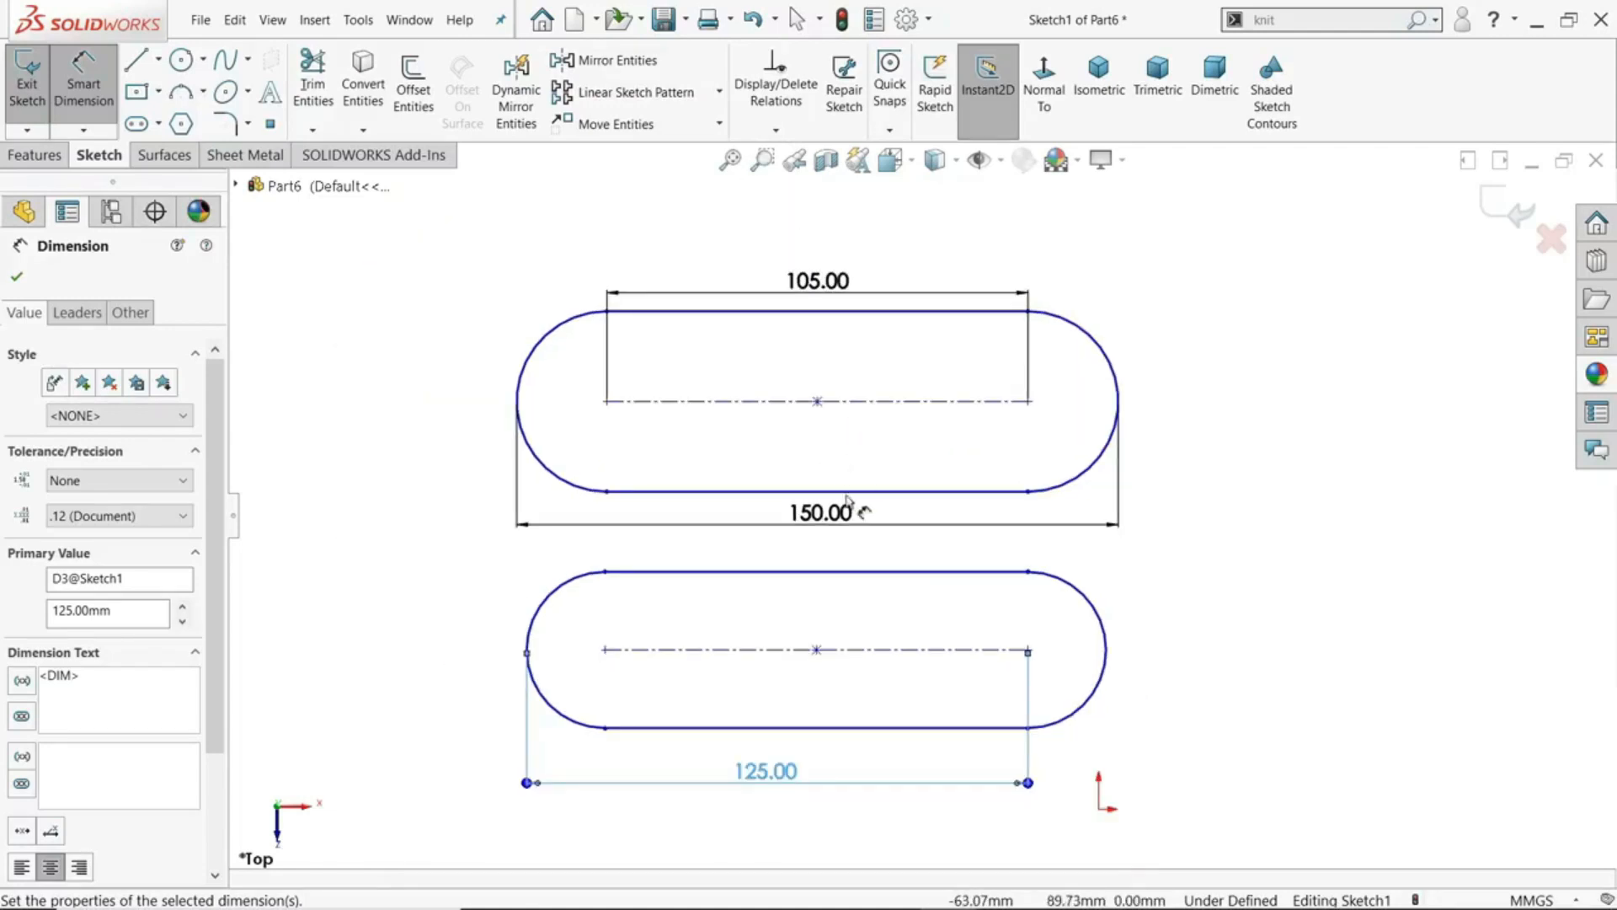
pyautogui.scroll(-1, 871, 558)
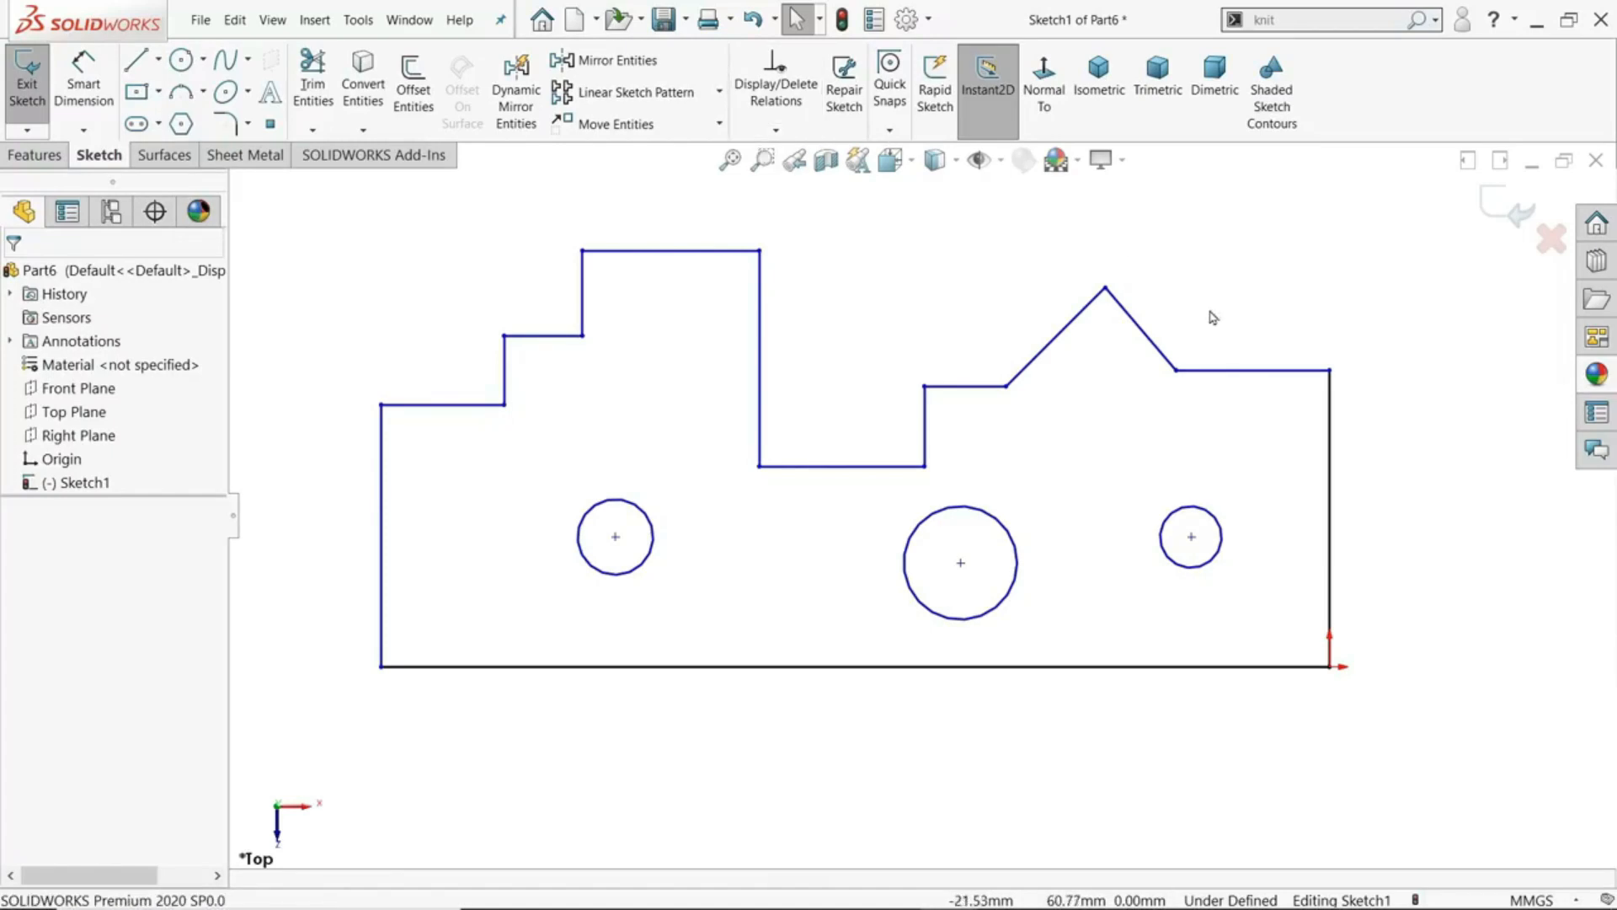
# - Apply Fully Define Sketch to only the three circles inside the stepped profile, adding relations and dimensions automatically
pyautogui.click(776, 130)
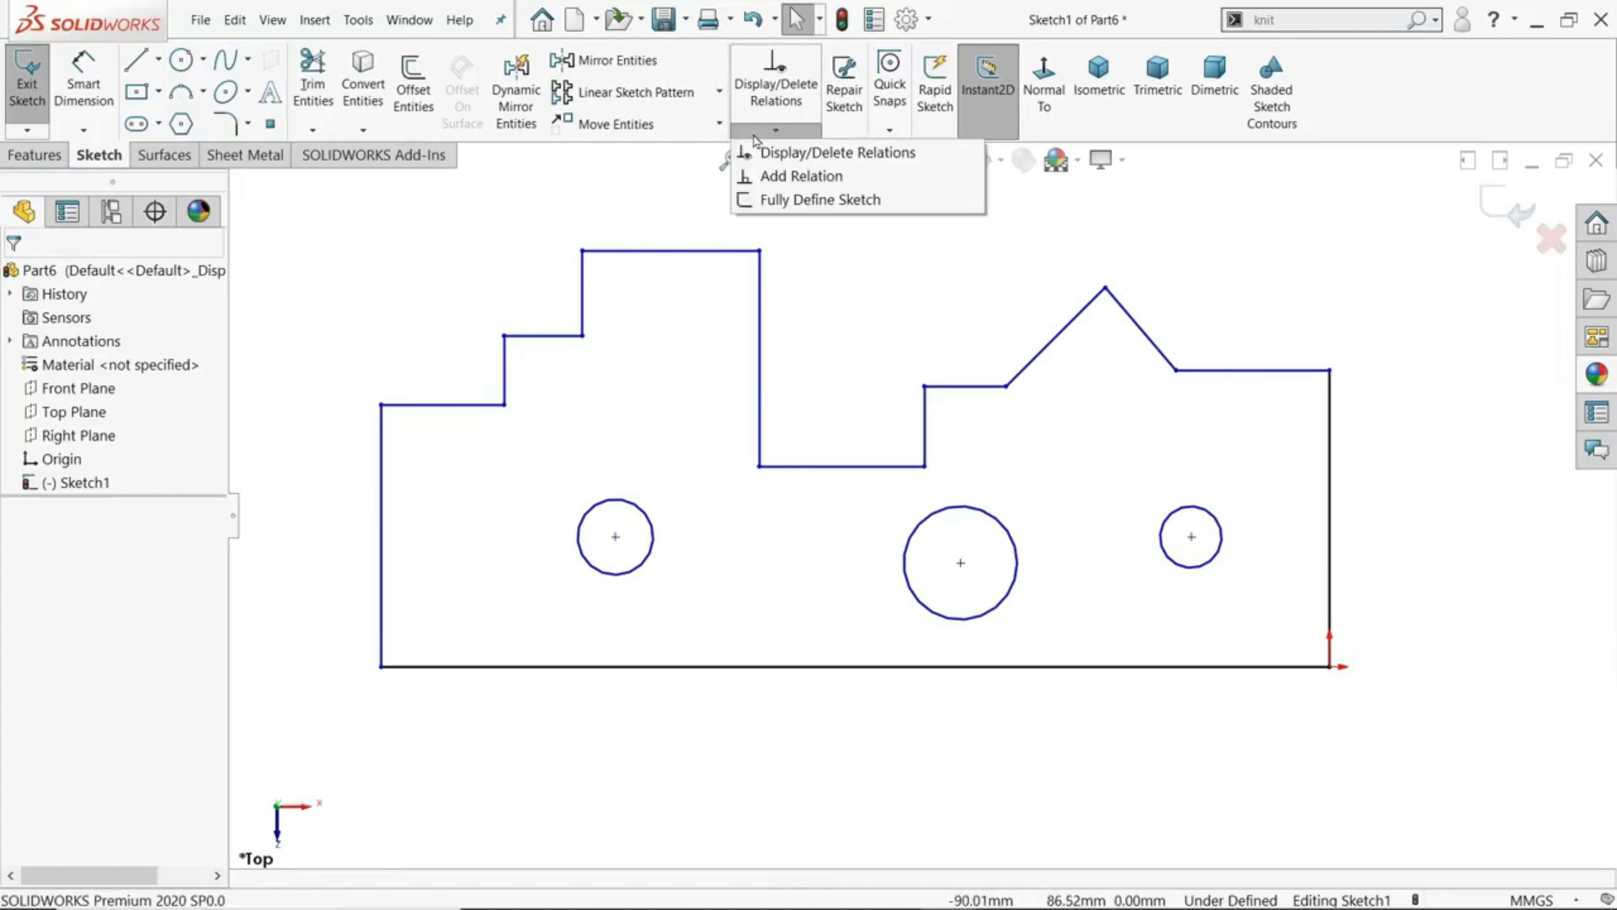
pyautogui.click(804, 199)
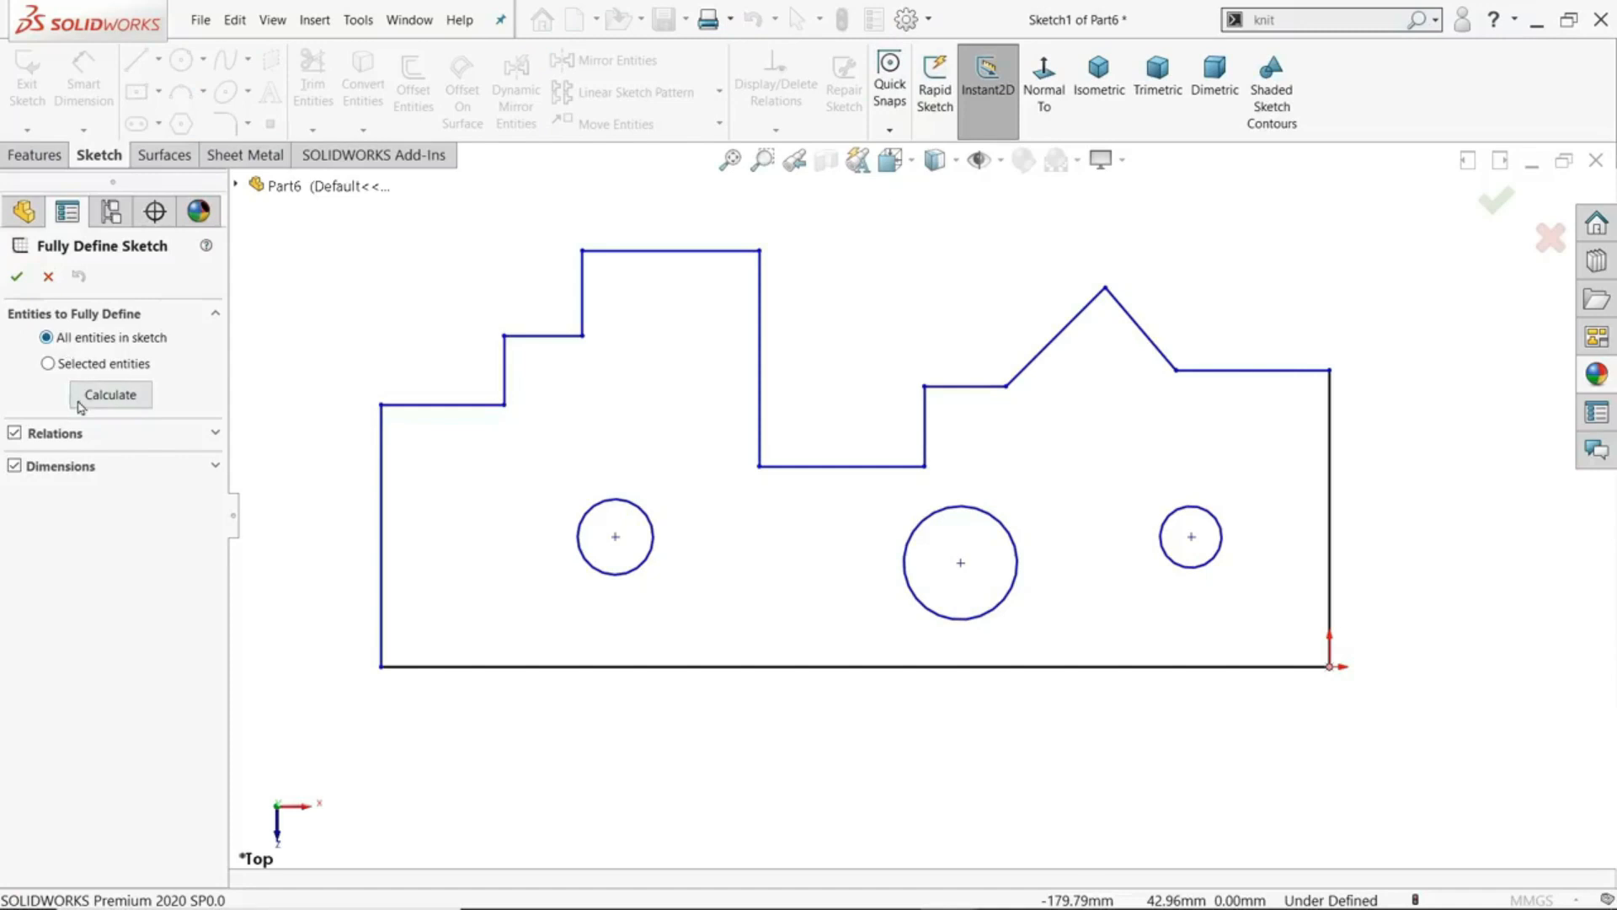
pyautogui.click(49, 364)
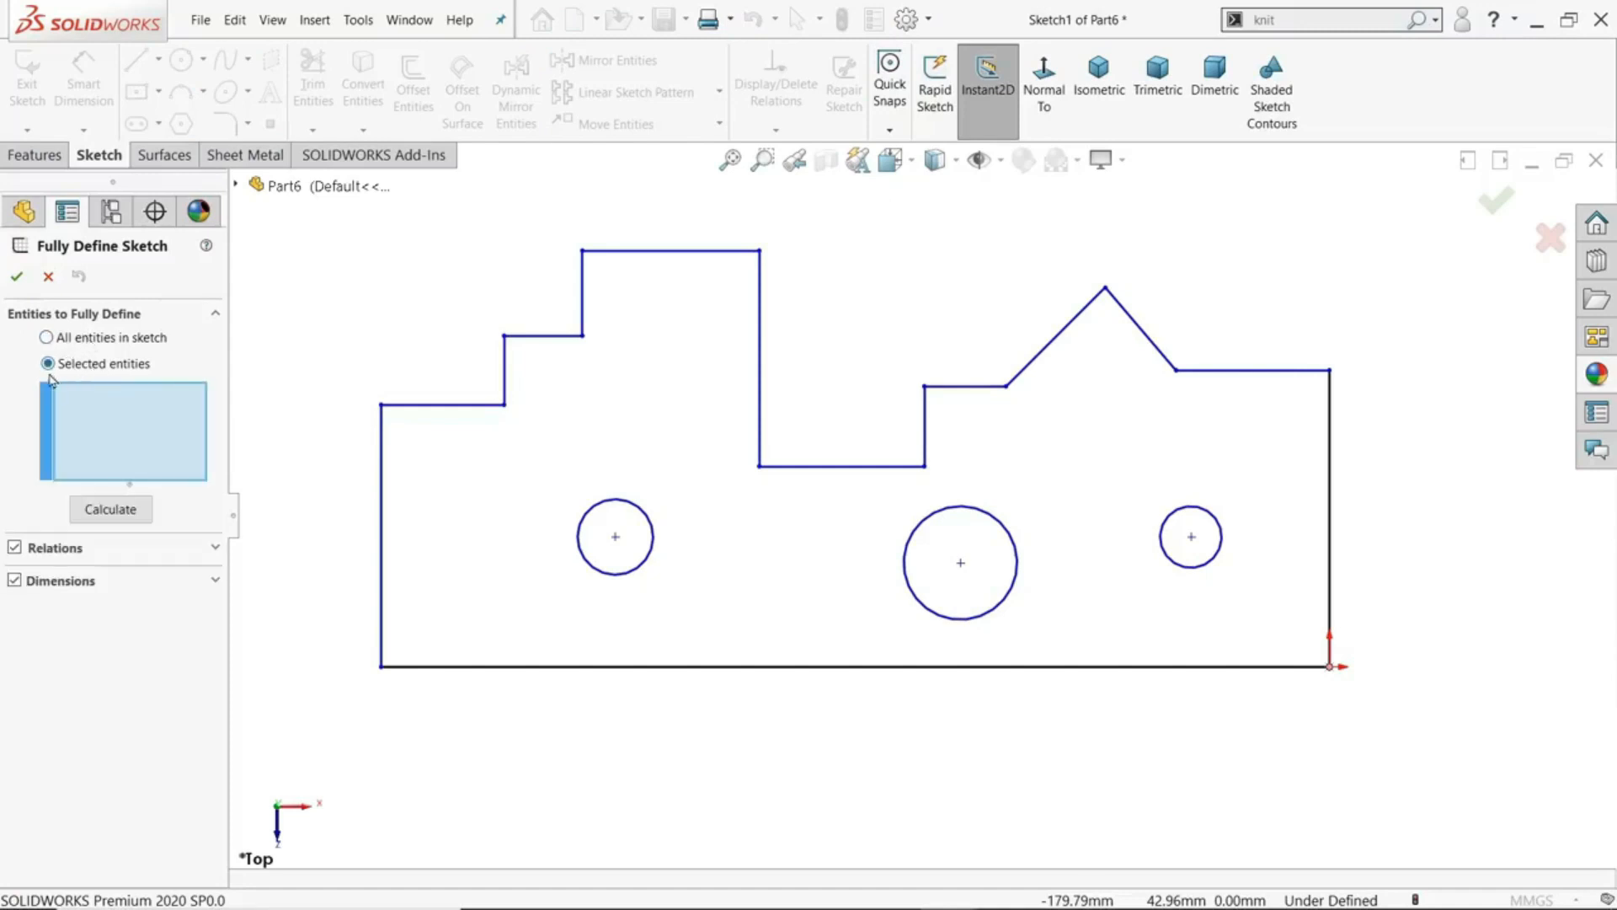
pyautogui.click(633, 573)
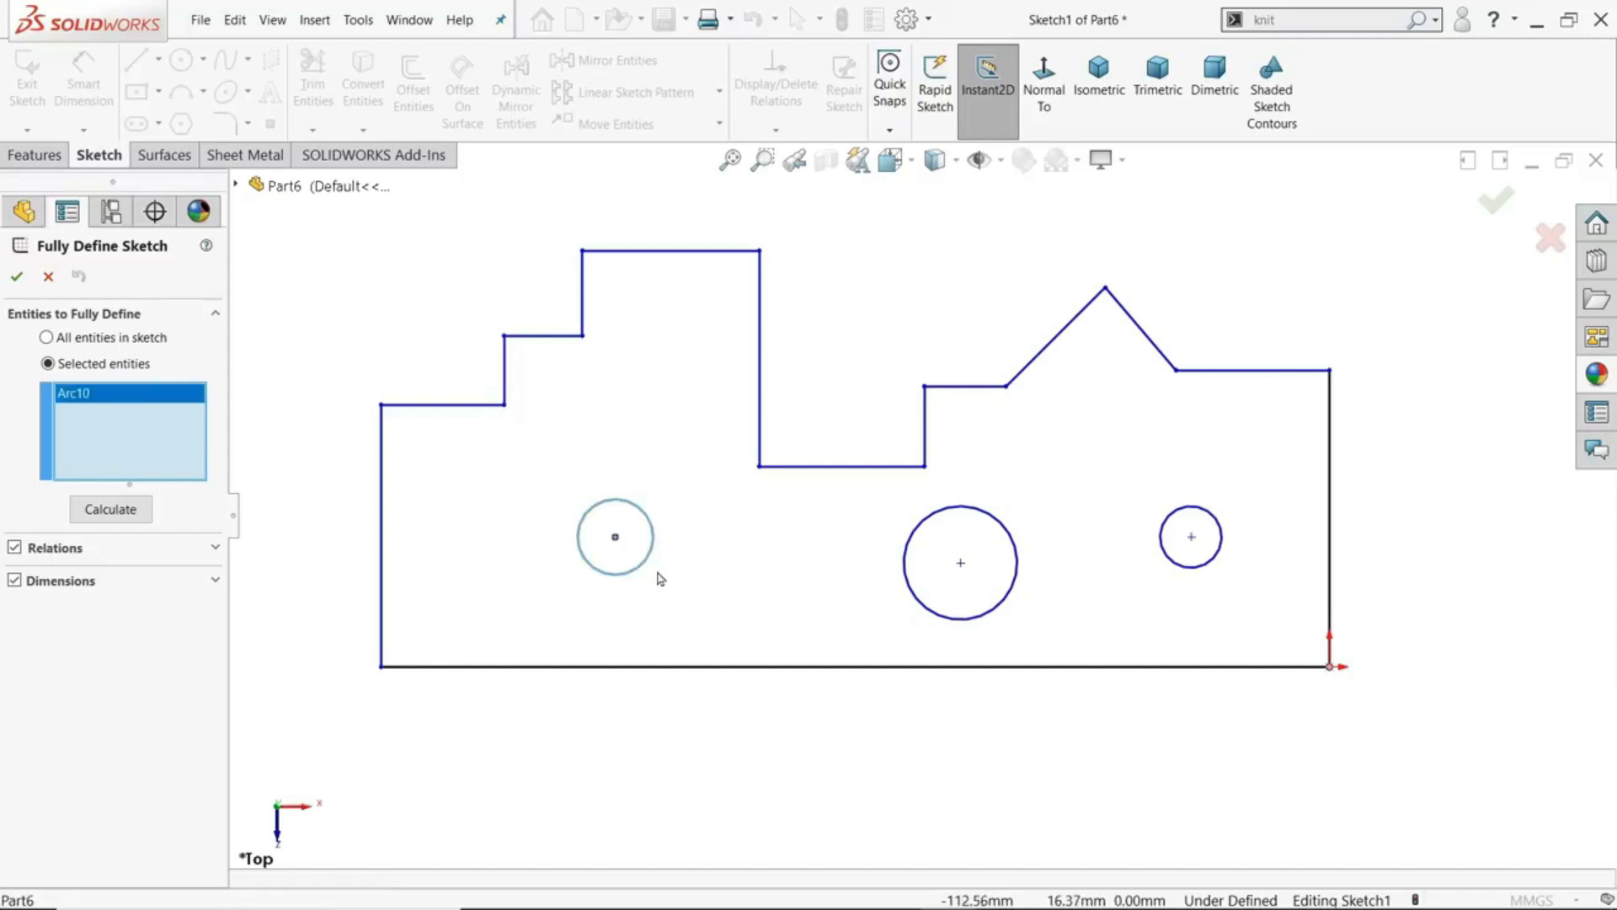
pyautogui.click(964, 620)
pyautogui.click(1198, 578)
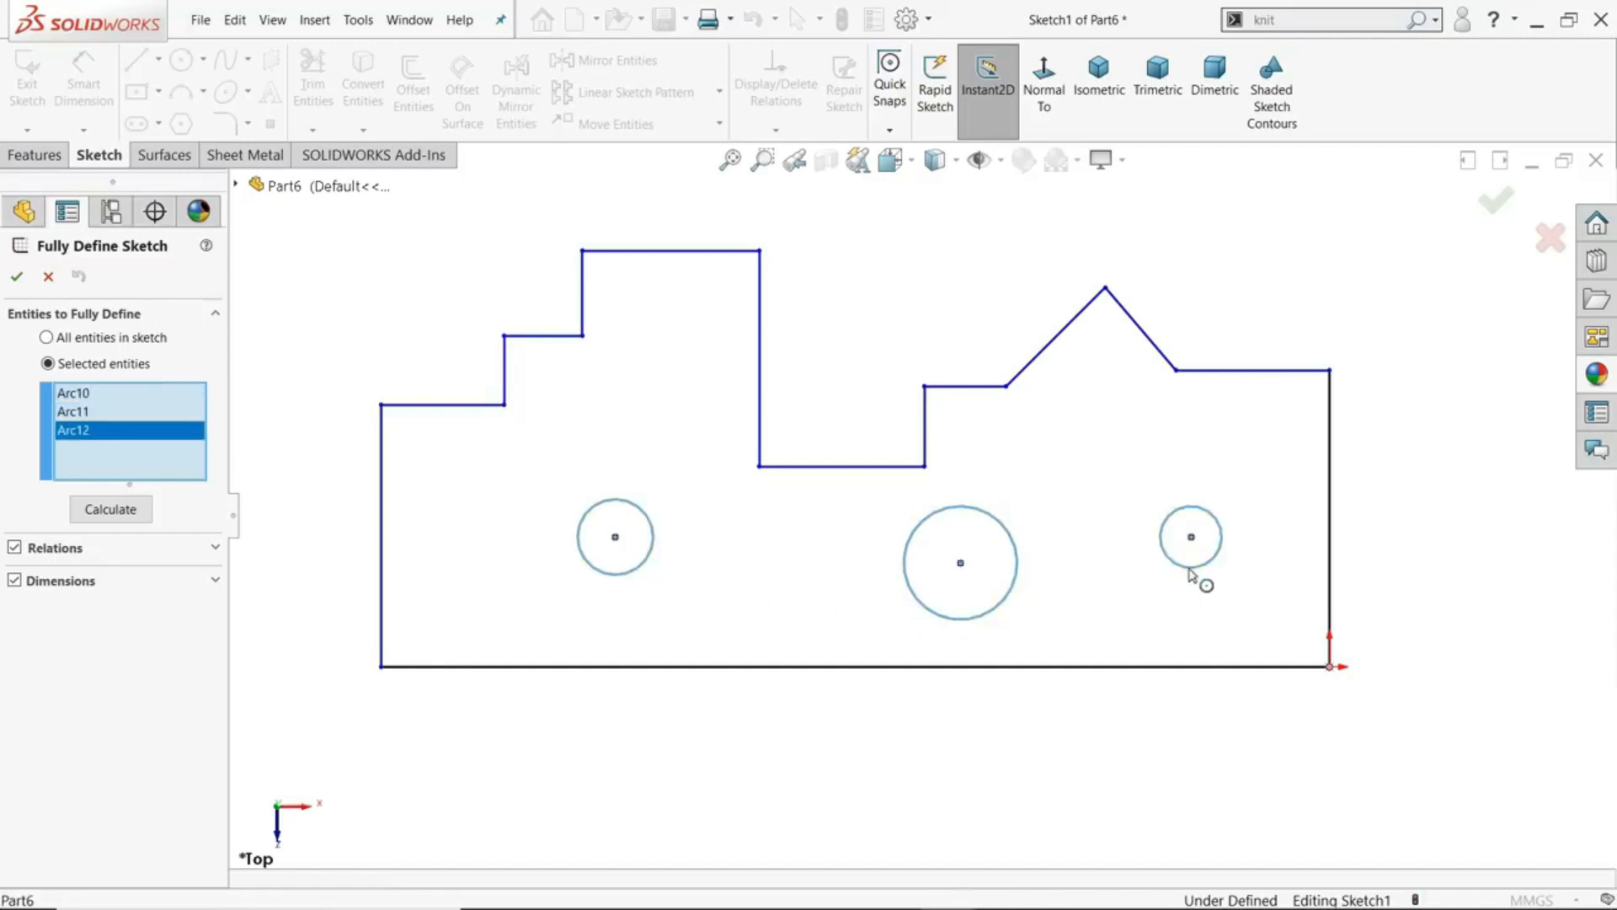
pyautogui.click(19, 281)
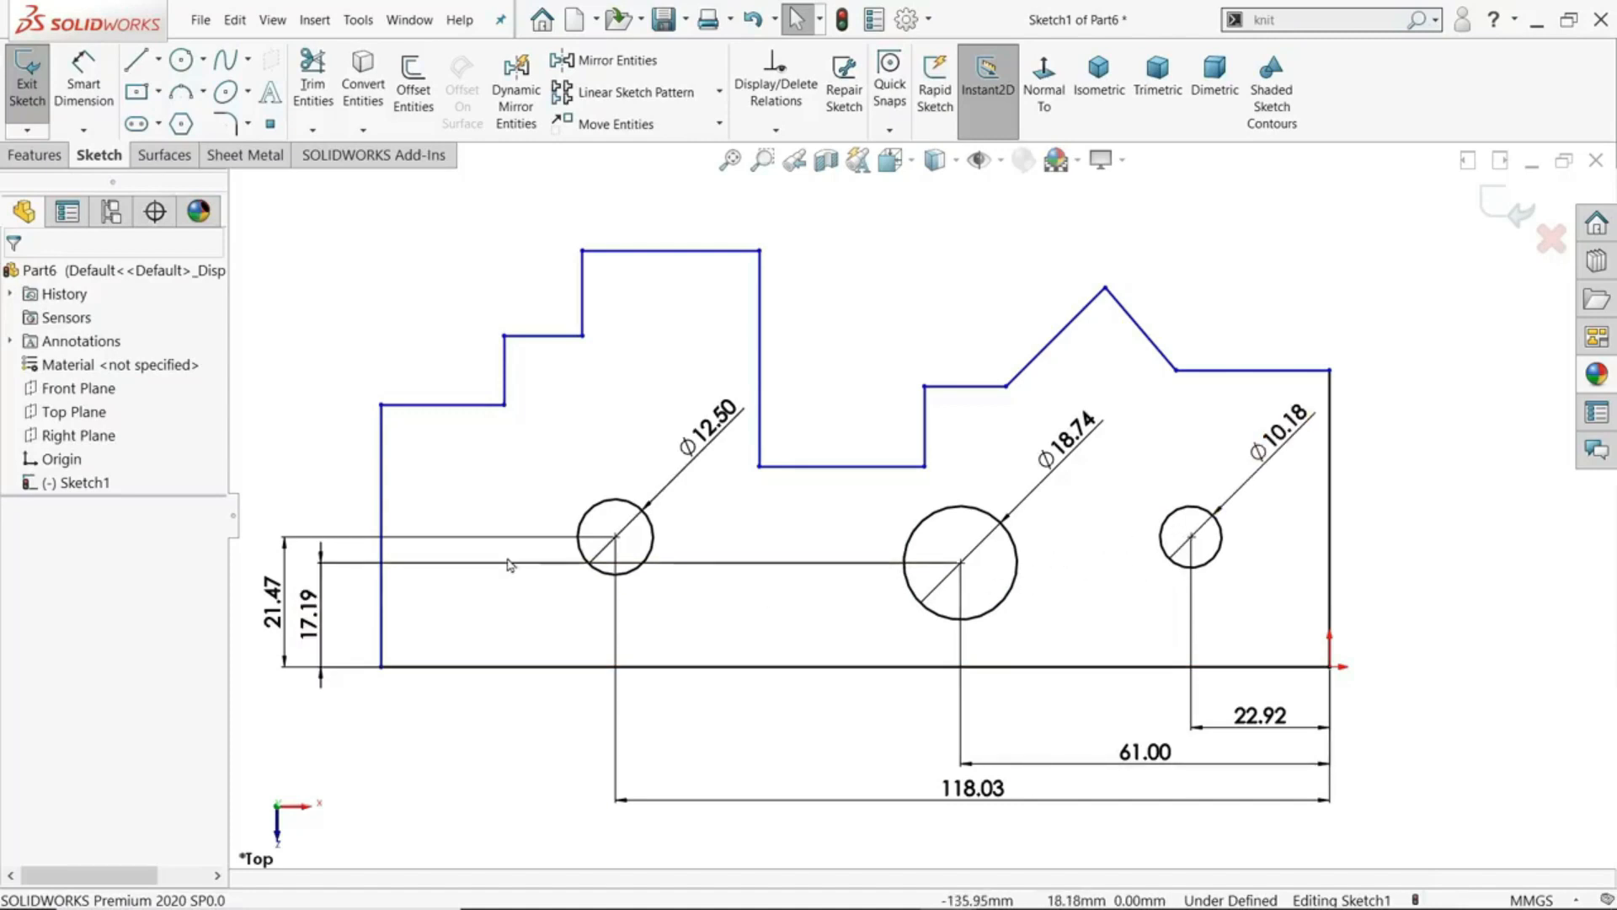
# - Set the horizontal distance from the rightmost circle's centre to the origin to 22 mm, and undo the change
pyautogui.click(1260, 715)
pyautogui.moveTo(1289, 714); pyautogui.dragTo(1200, 724)
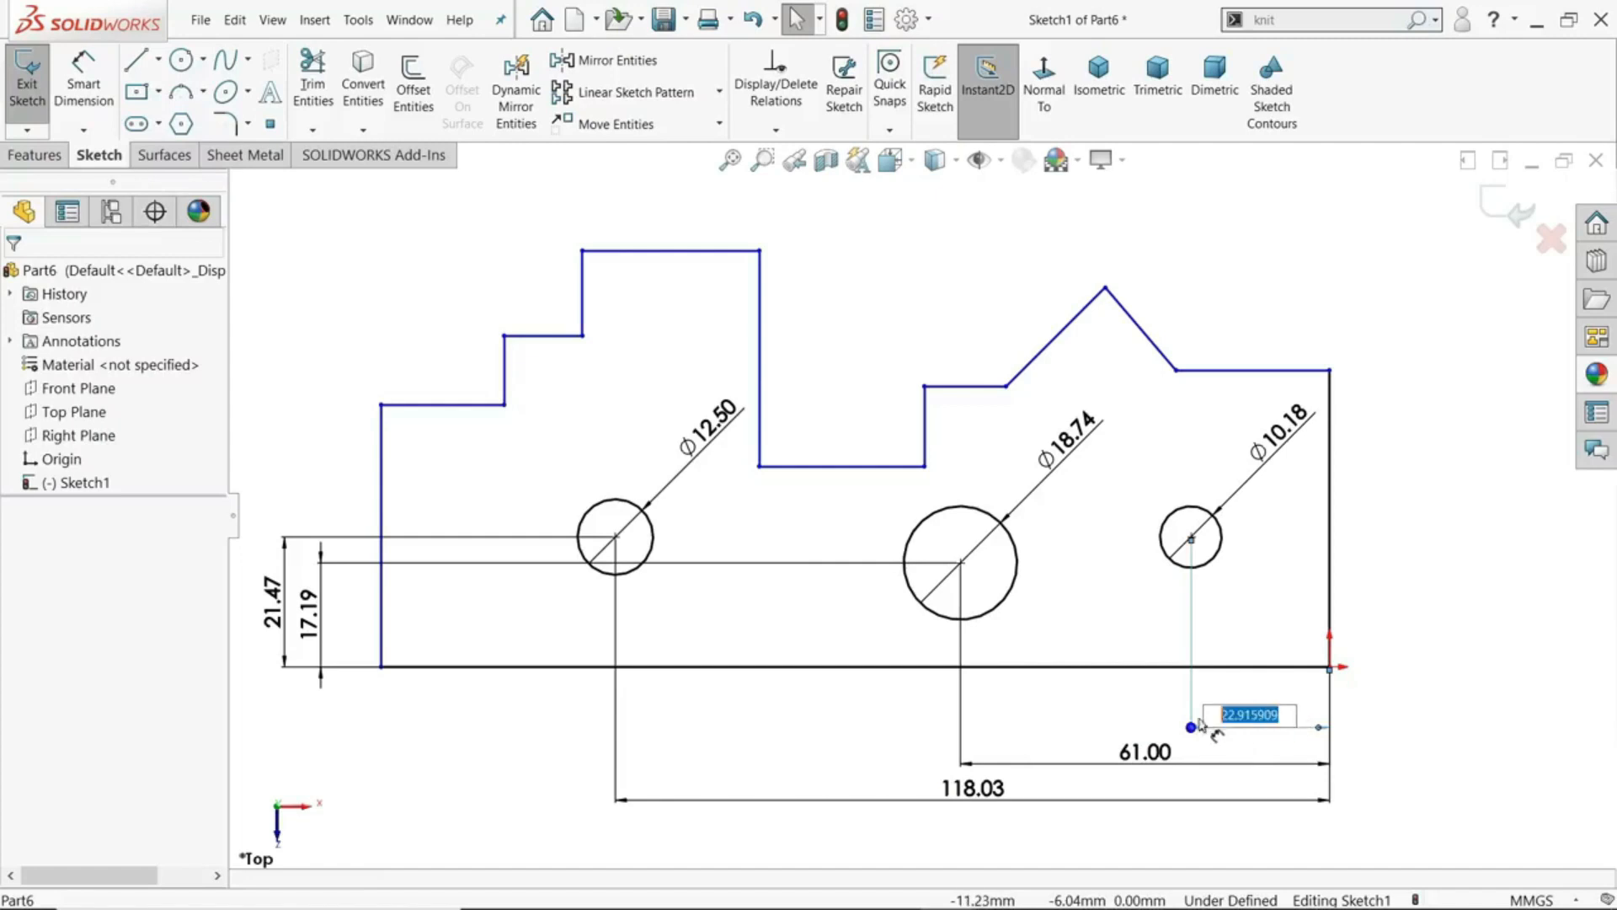
pyautogui.write('22')
pyautogui.press('Return')
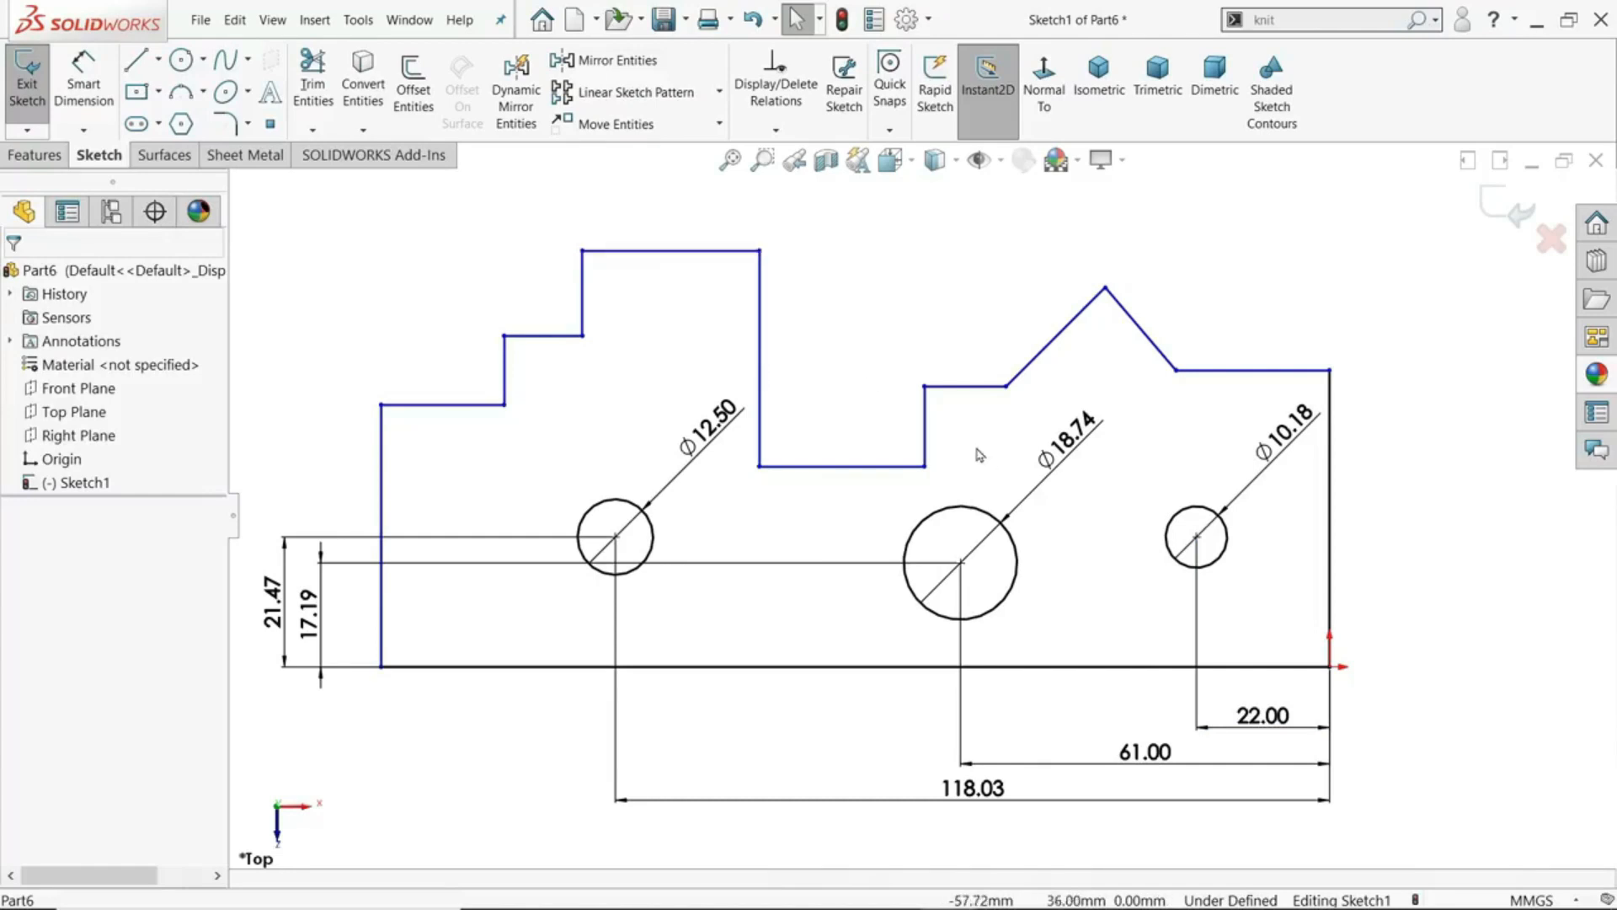
pyautogui.click(752, 19)
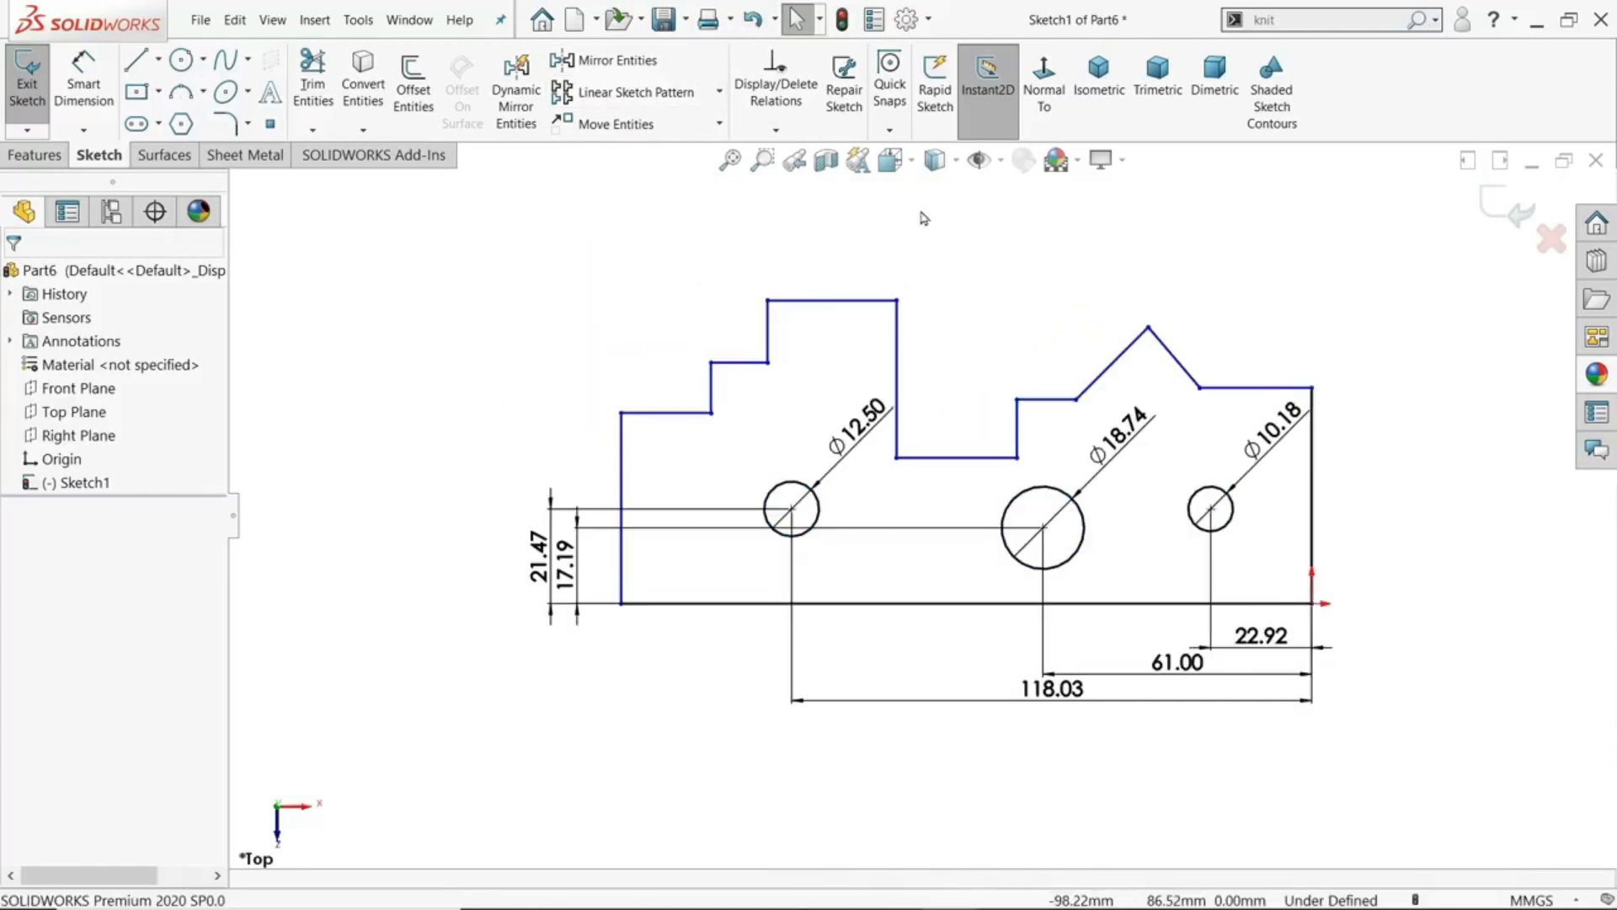
# - Undo the automatic relations and dimensions on the three circles and clear the selection
pyautogui.hotkey('ctrl', 'z')
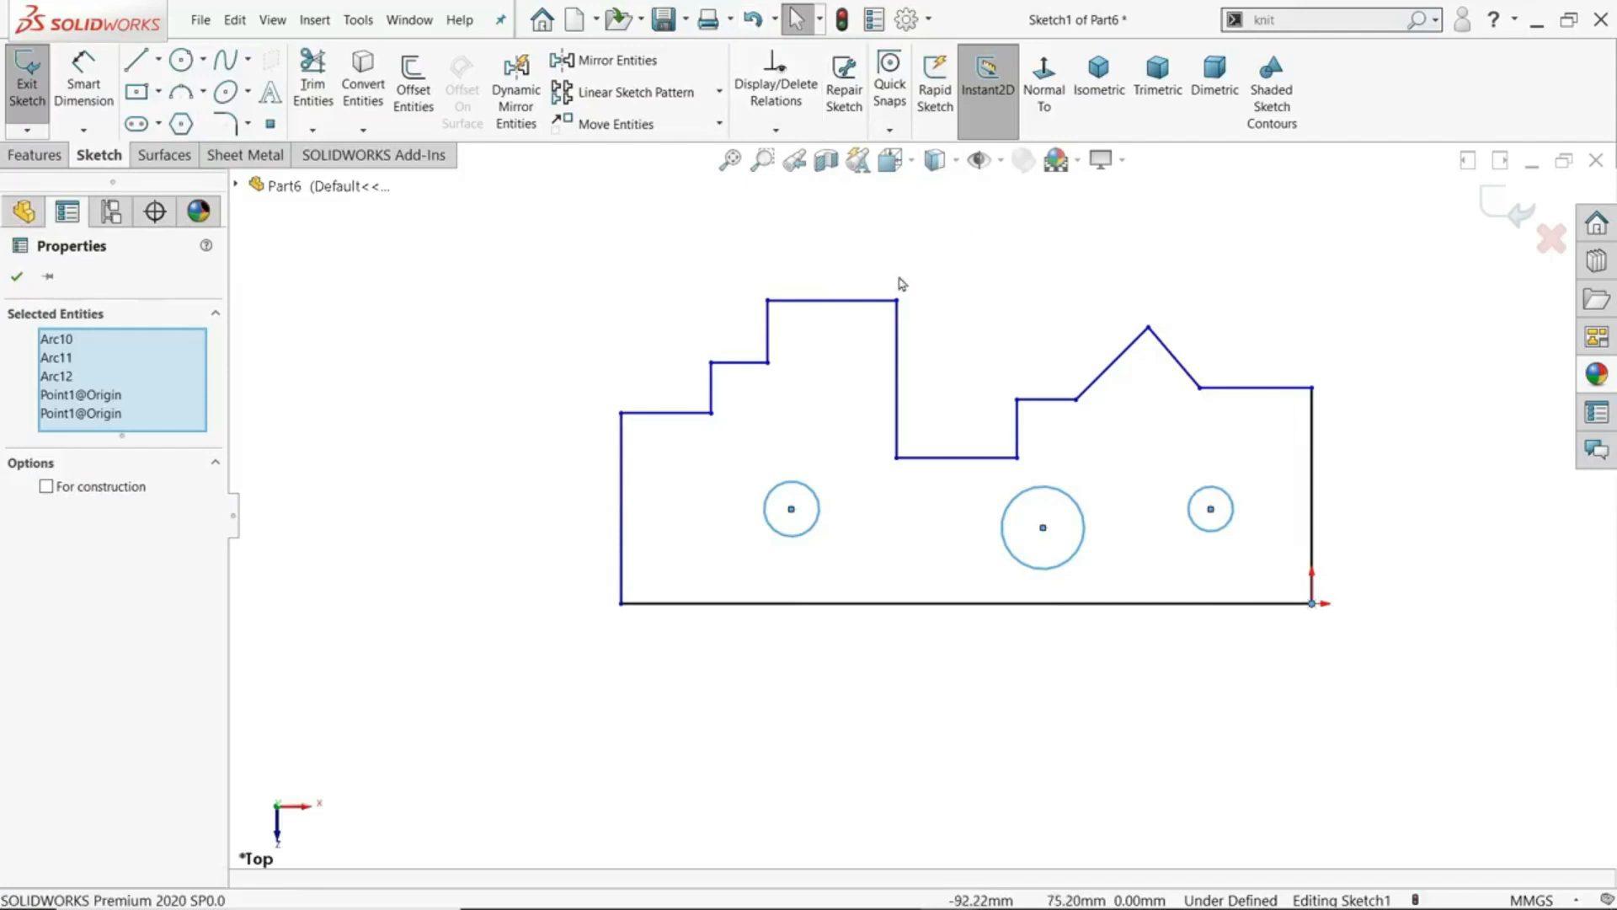
pyautogui.click(614, 305)
pyautogui.scroll(-1, 1103, 366)
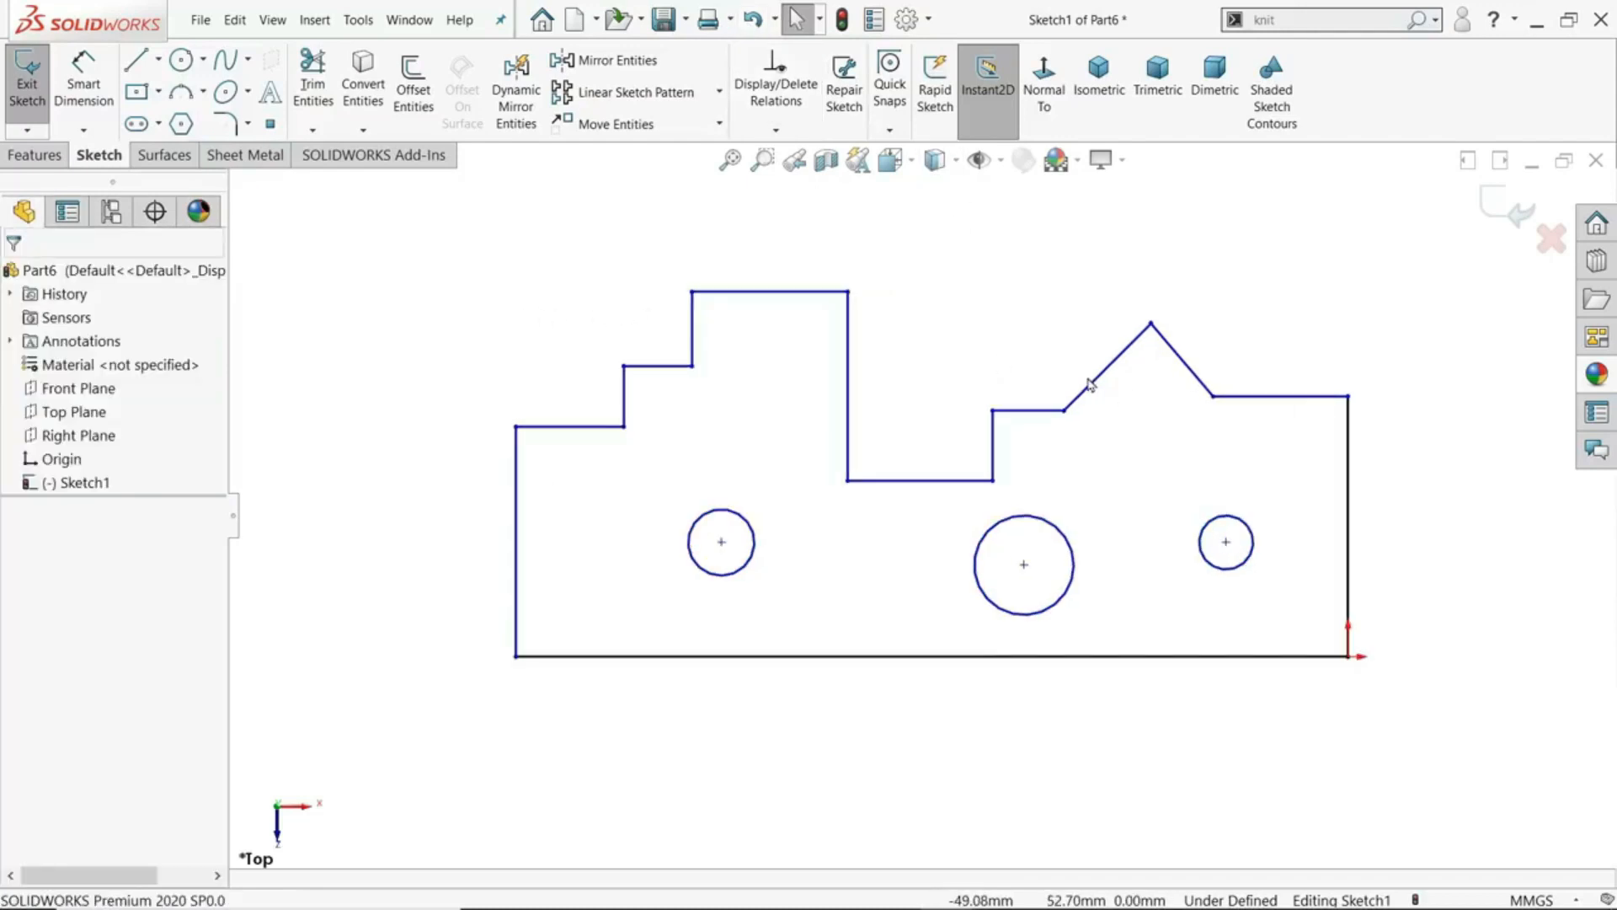
# - Apply Fully Define Sketch to all entities in the sketch, calculating both relations and dimensions automatically
pyautogui.scroll(-1, 1089, 385)
pyautogui.click(776, 131)
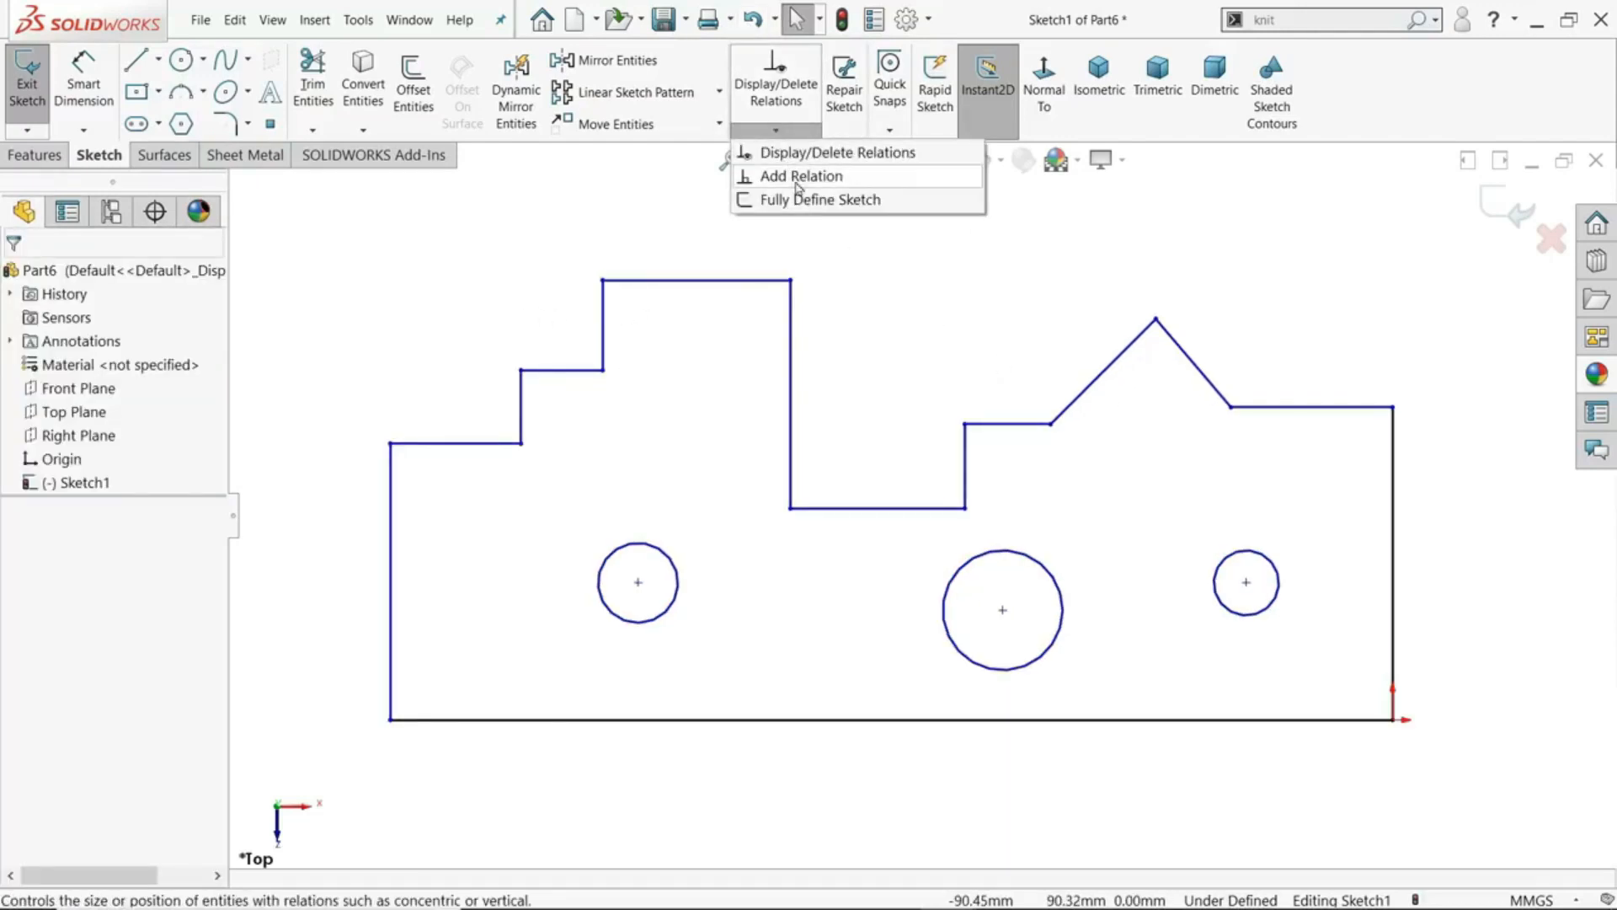
pyautogui.click(801, 200)
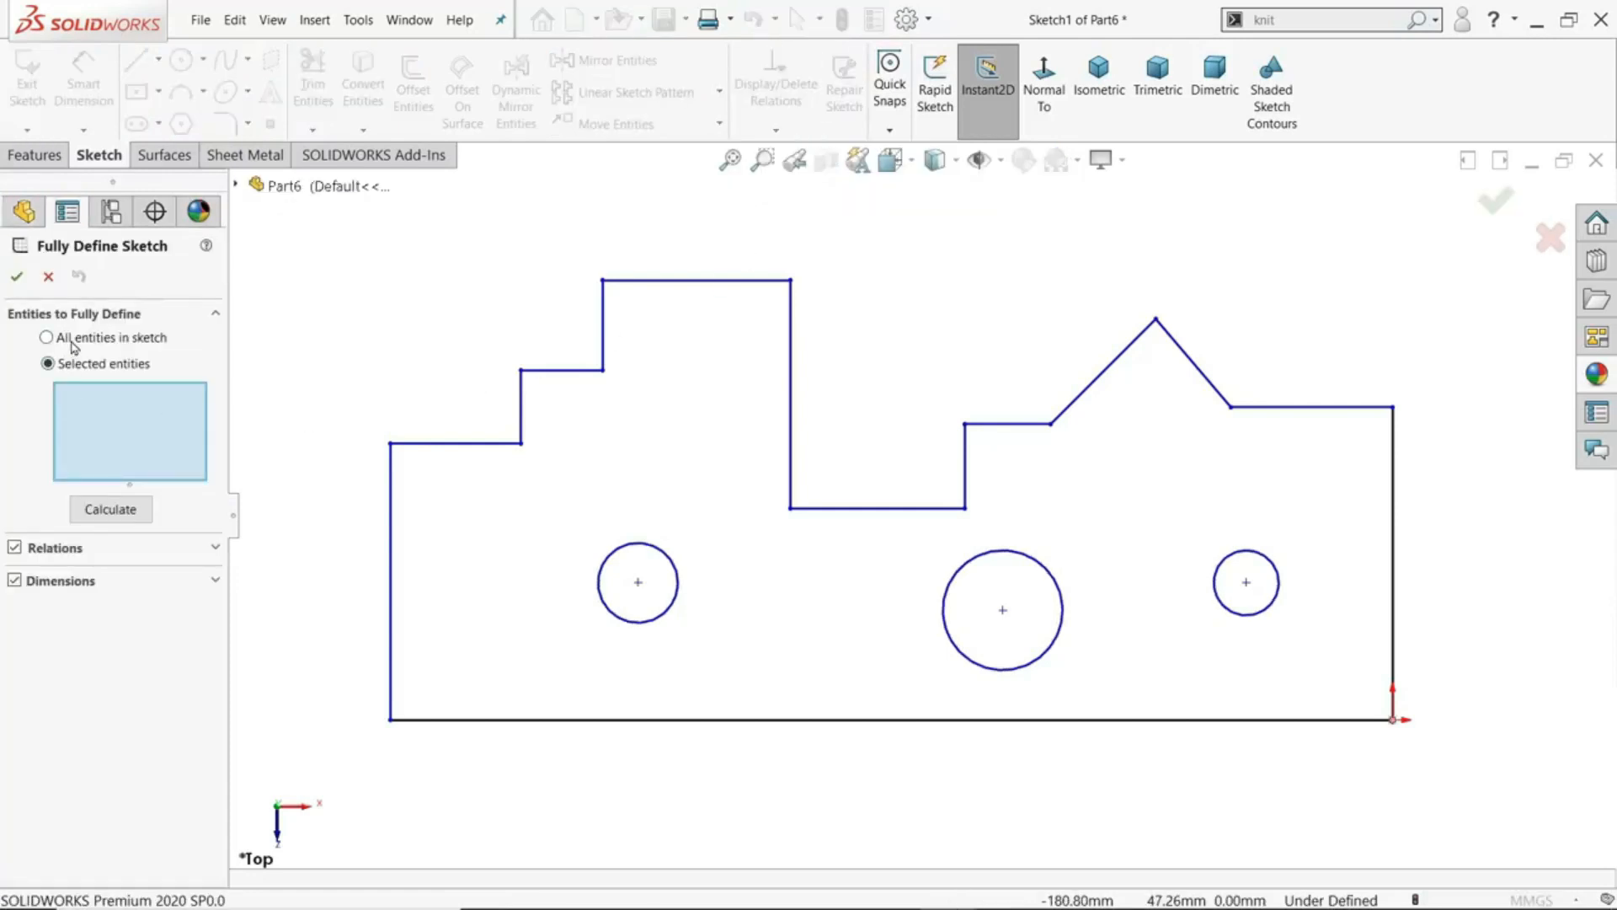
pyautogui.click(47, 338)
pyautogui.click(111, 395)
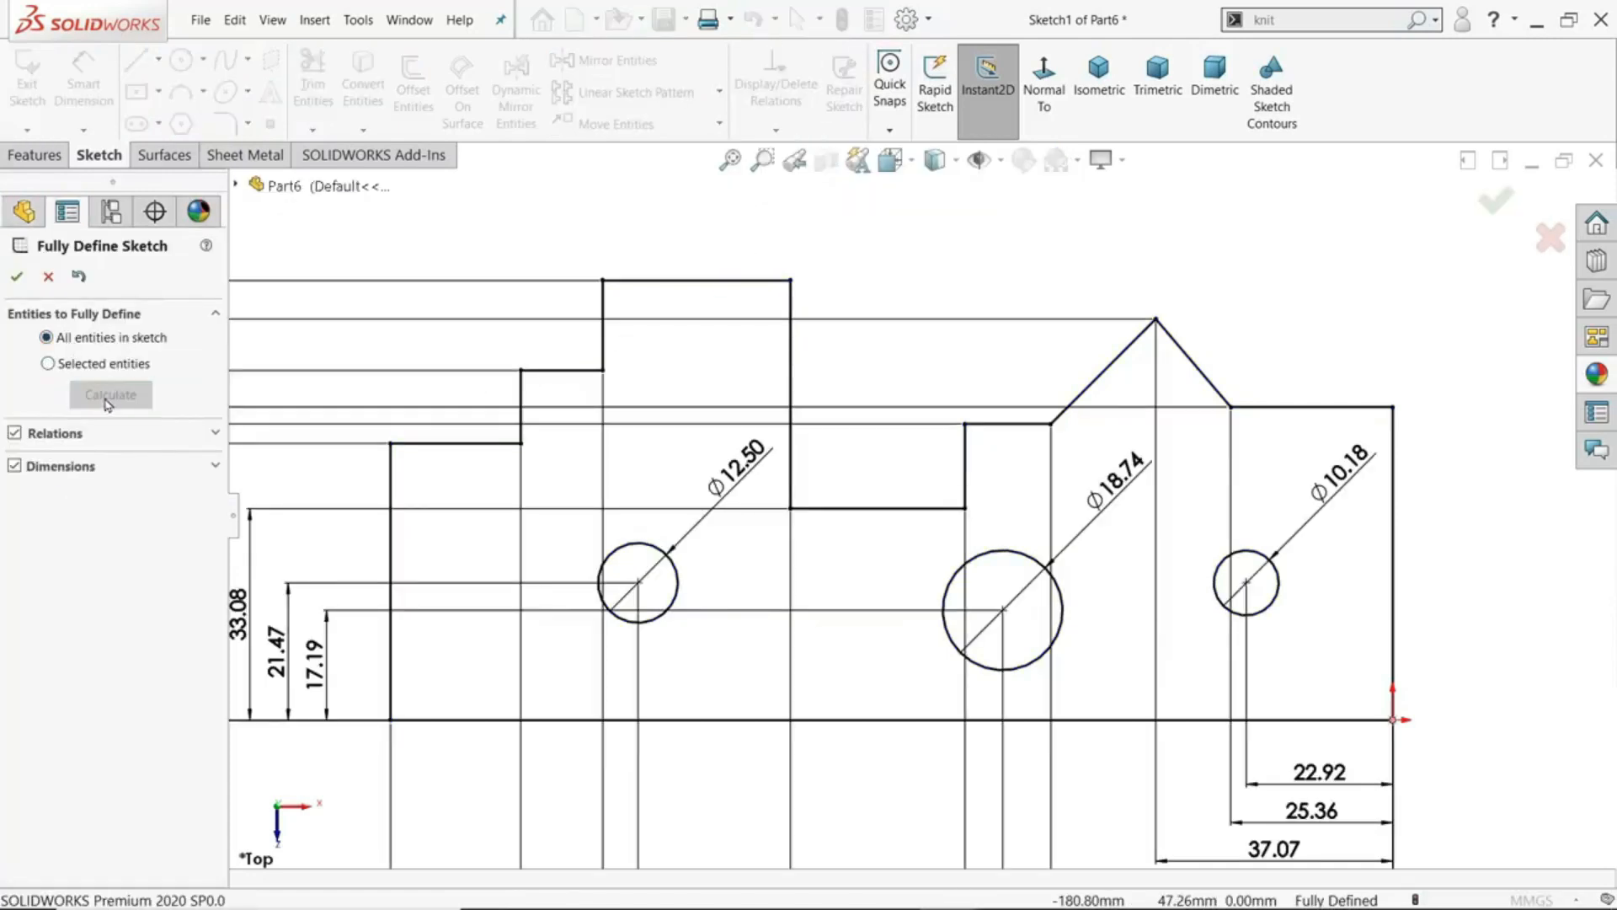
pyautogui.scroll(3, 914, 514)
pyautogui.scroll(-2, 910, 554)
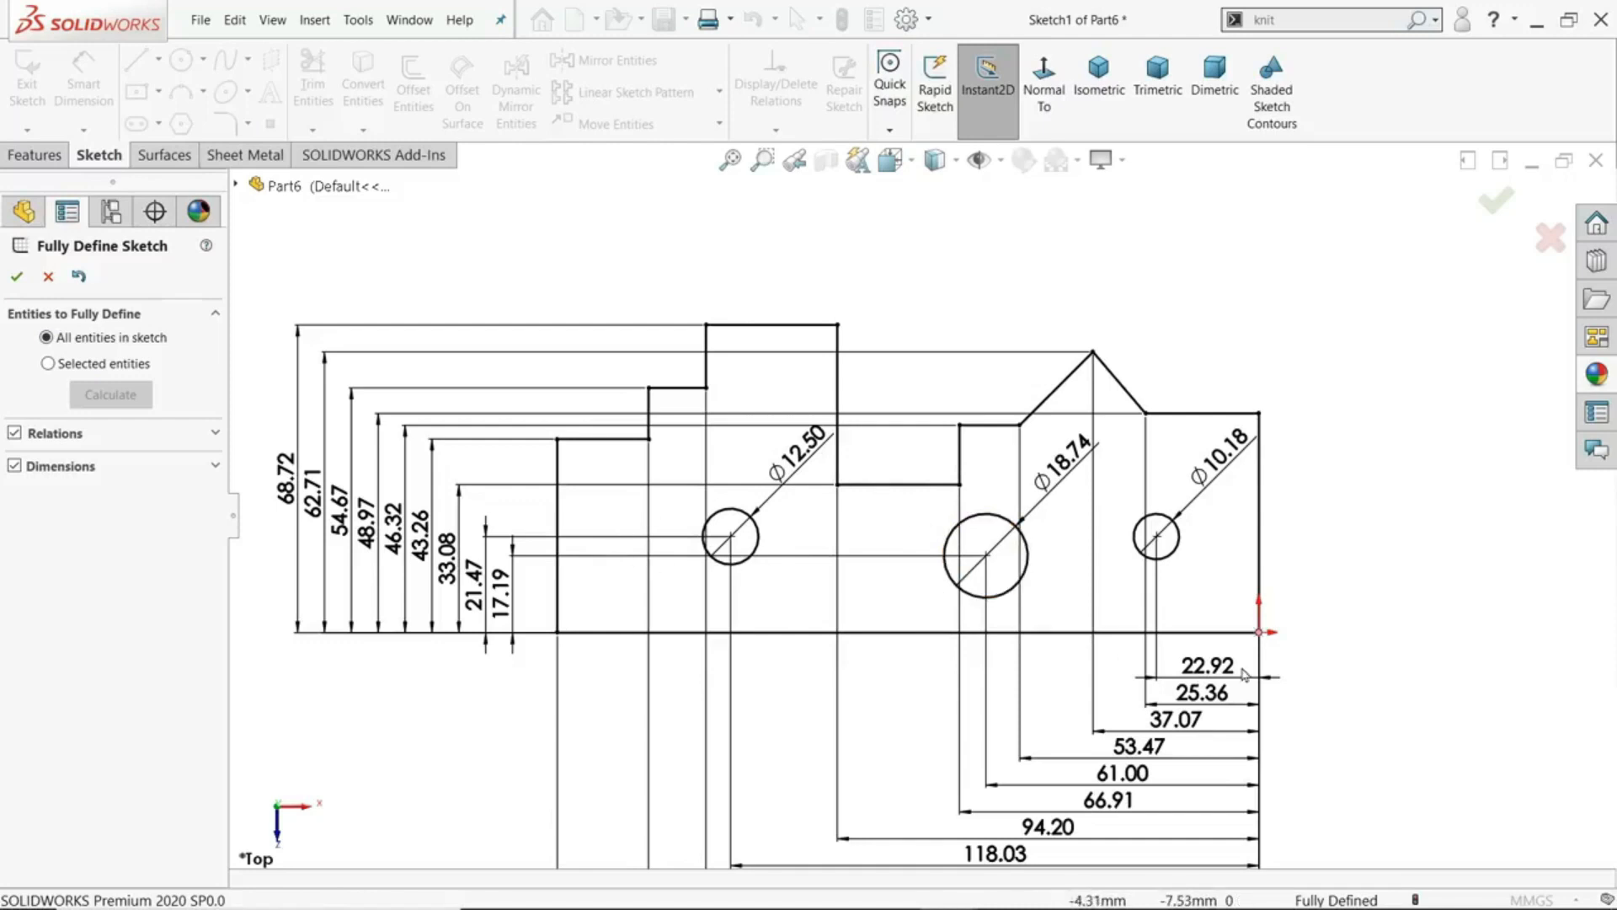
pyautogui.click(16, 276)
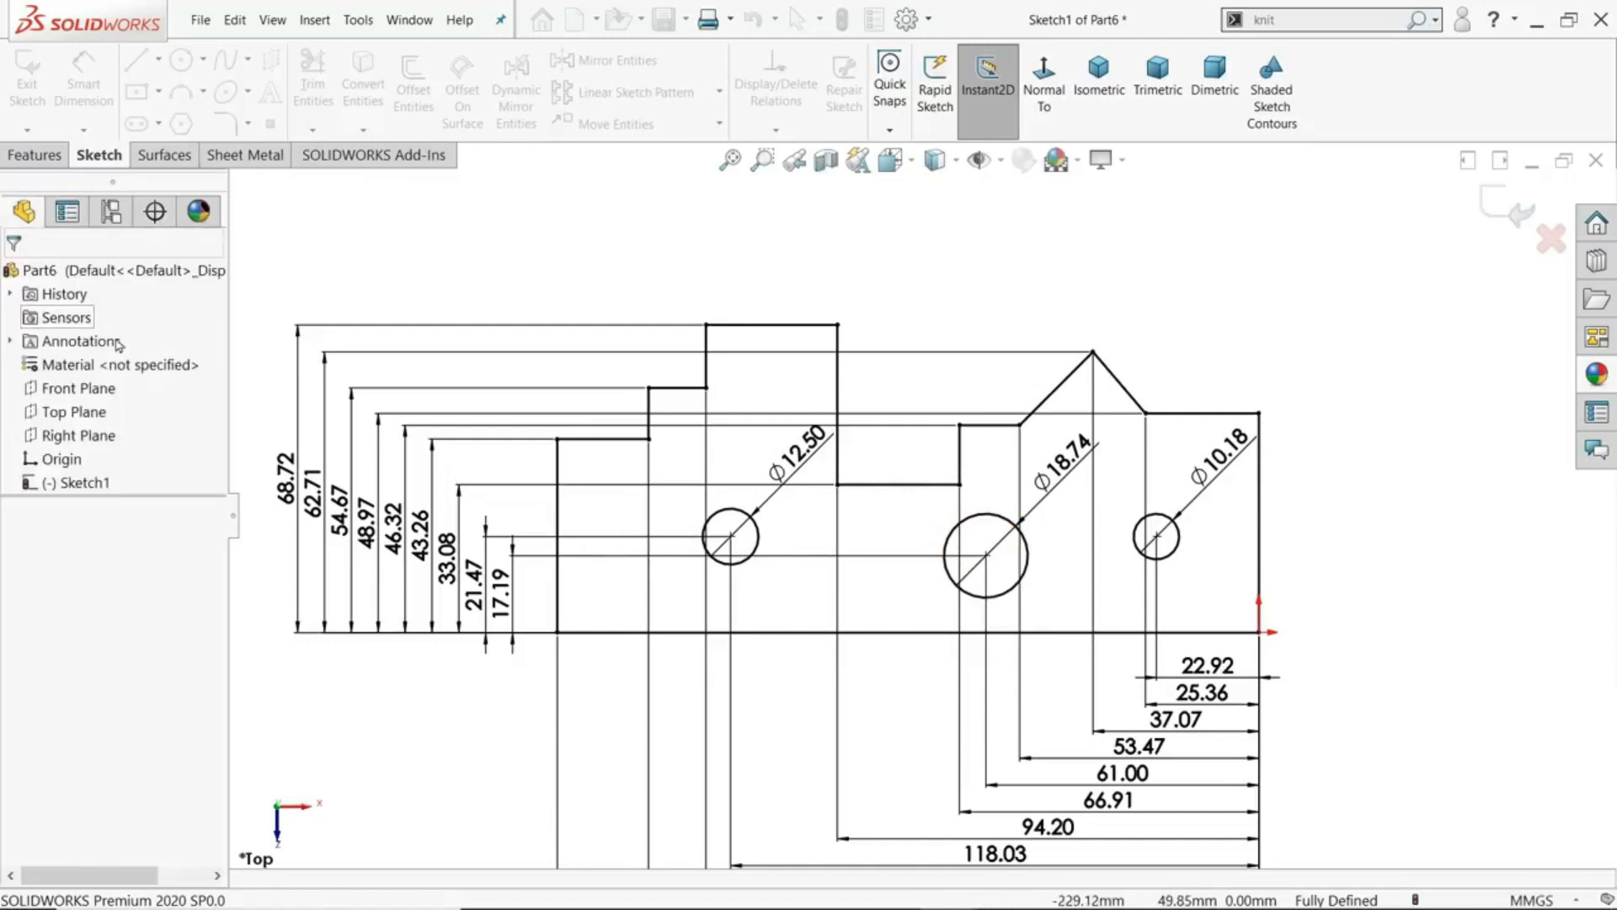
pyautogui.click(287, 477)
pyautogui.click(274, 409)
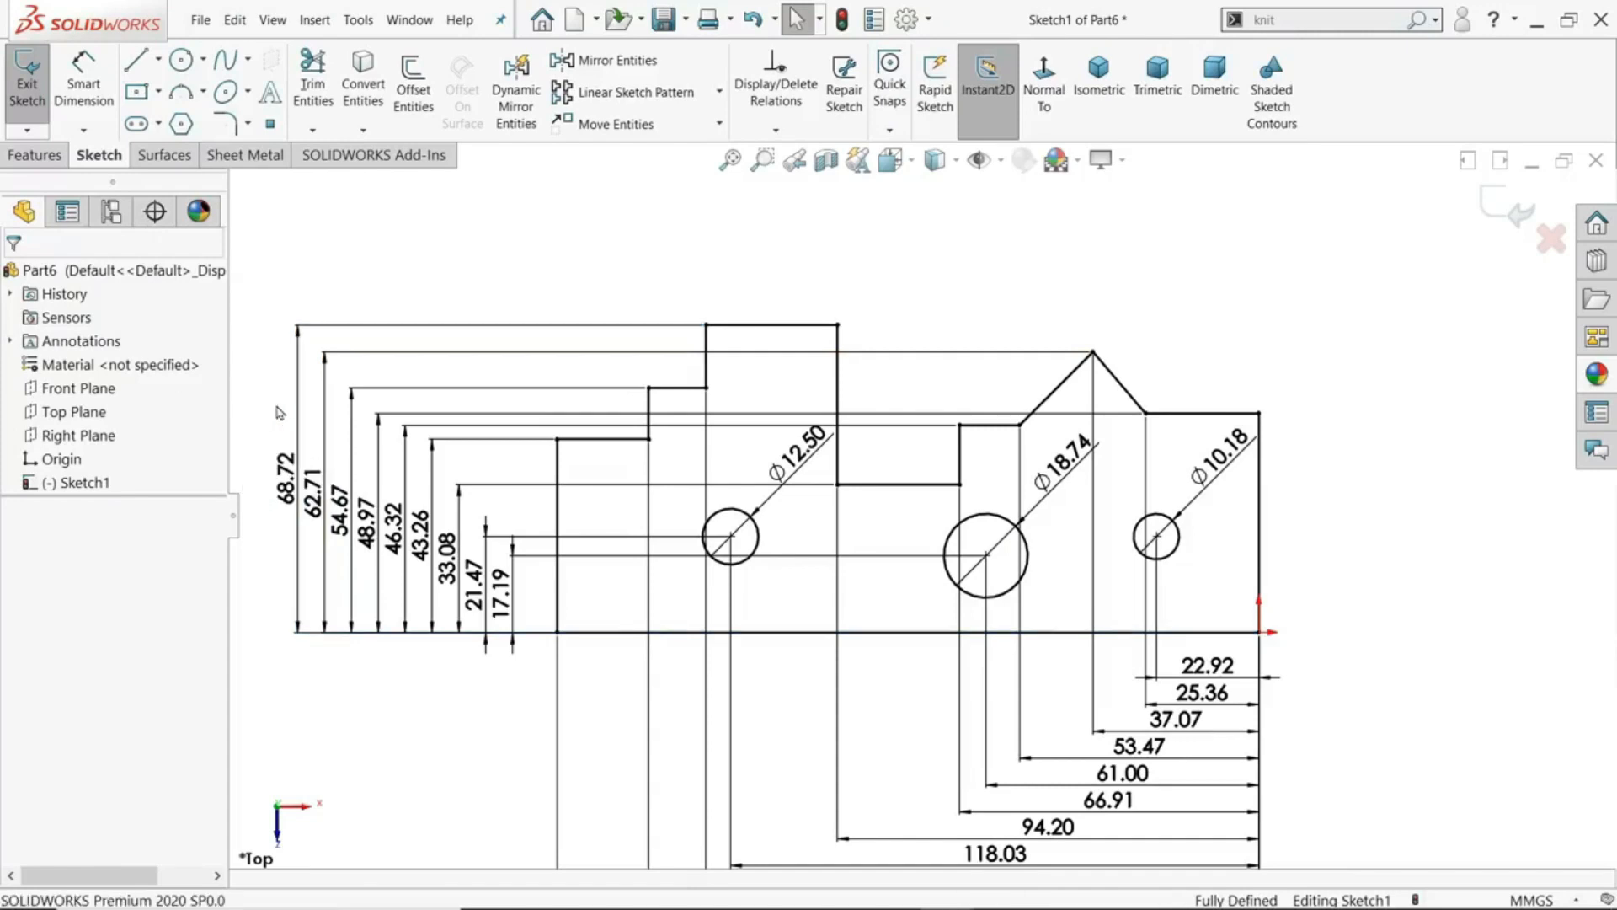
pyautogui.scroll(2, 847, 476)
pyautogui.scroll(-2, 850, 490)
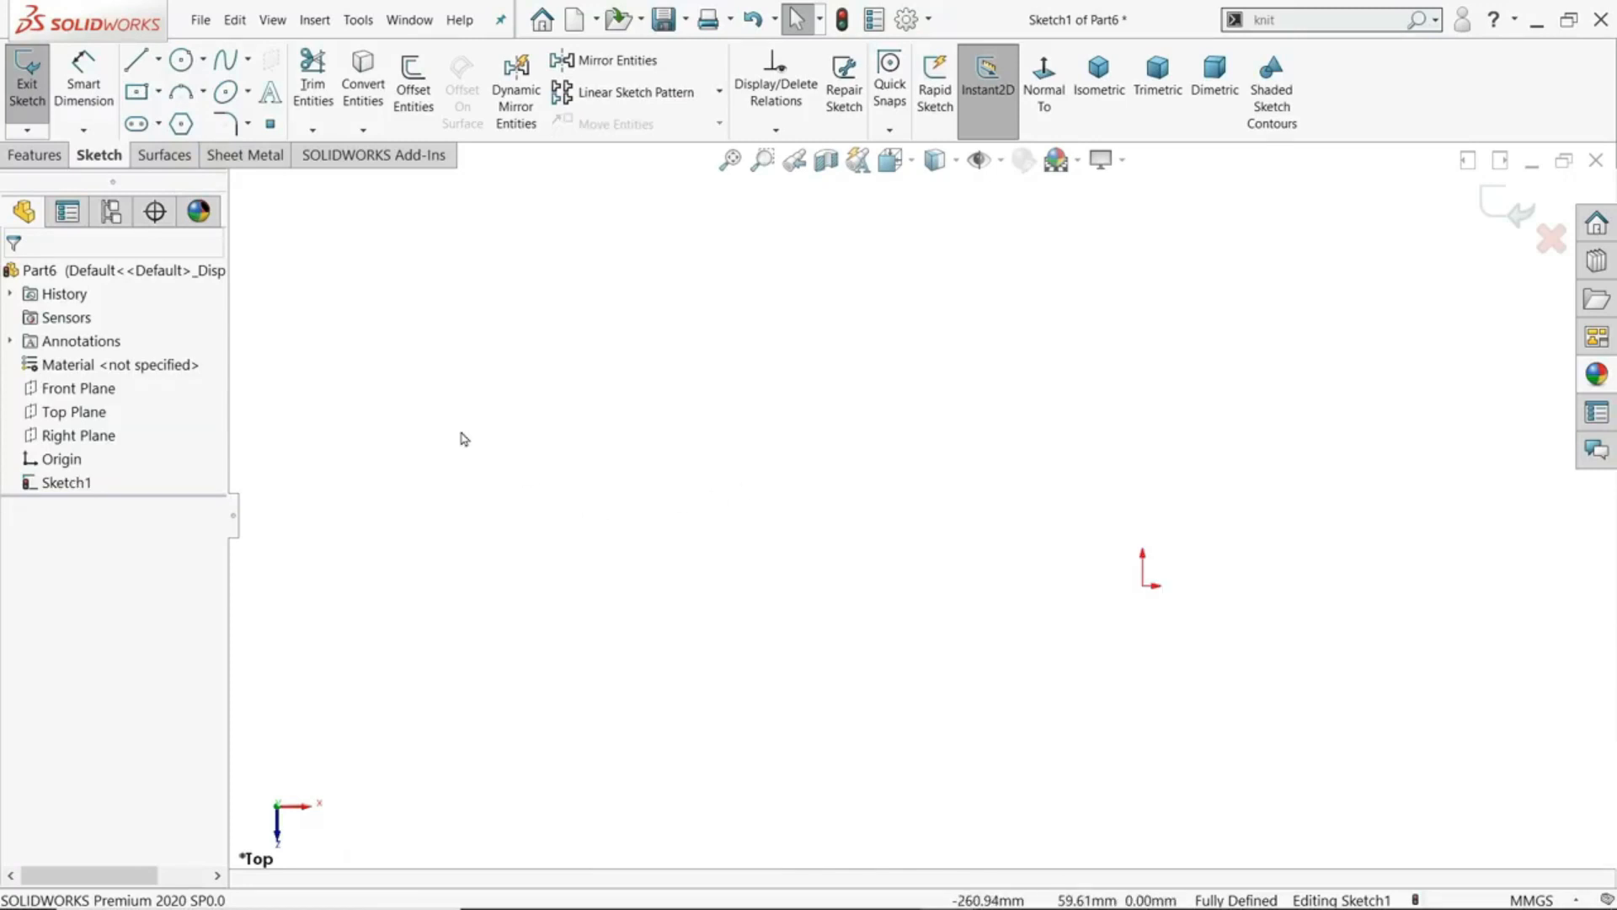
# - Sketch an open chain of four connected lines, starting with a horizontal one about 141 mm long and a downward-sloping one about 76 mm long
pyautogui.click(136, 59)
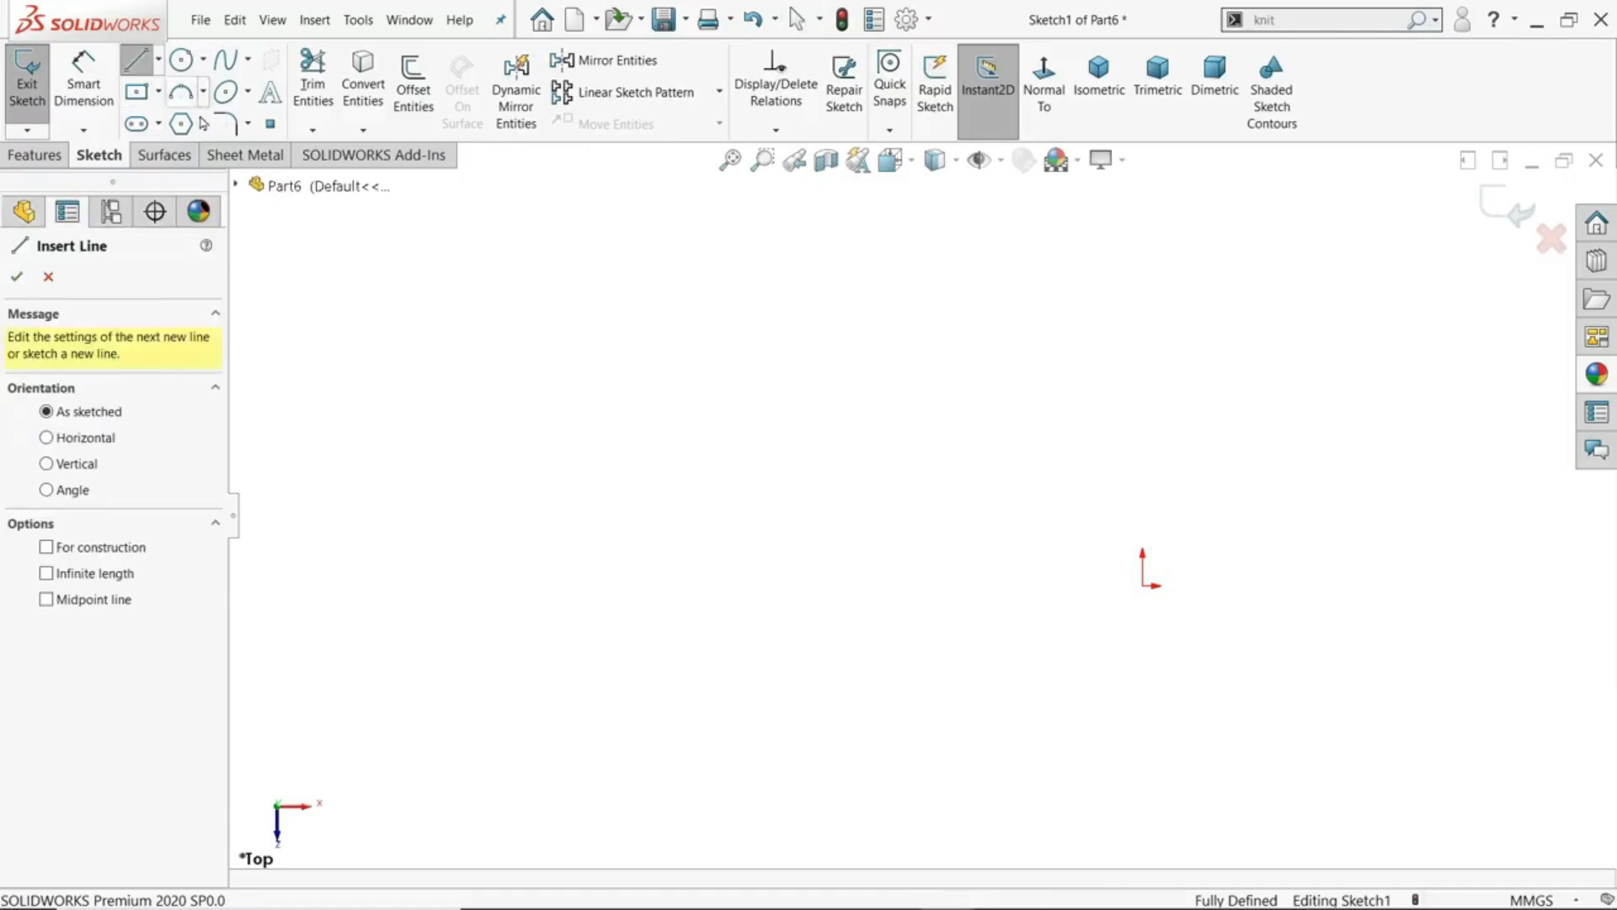
pyautogui.click(427, 345)
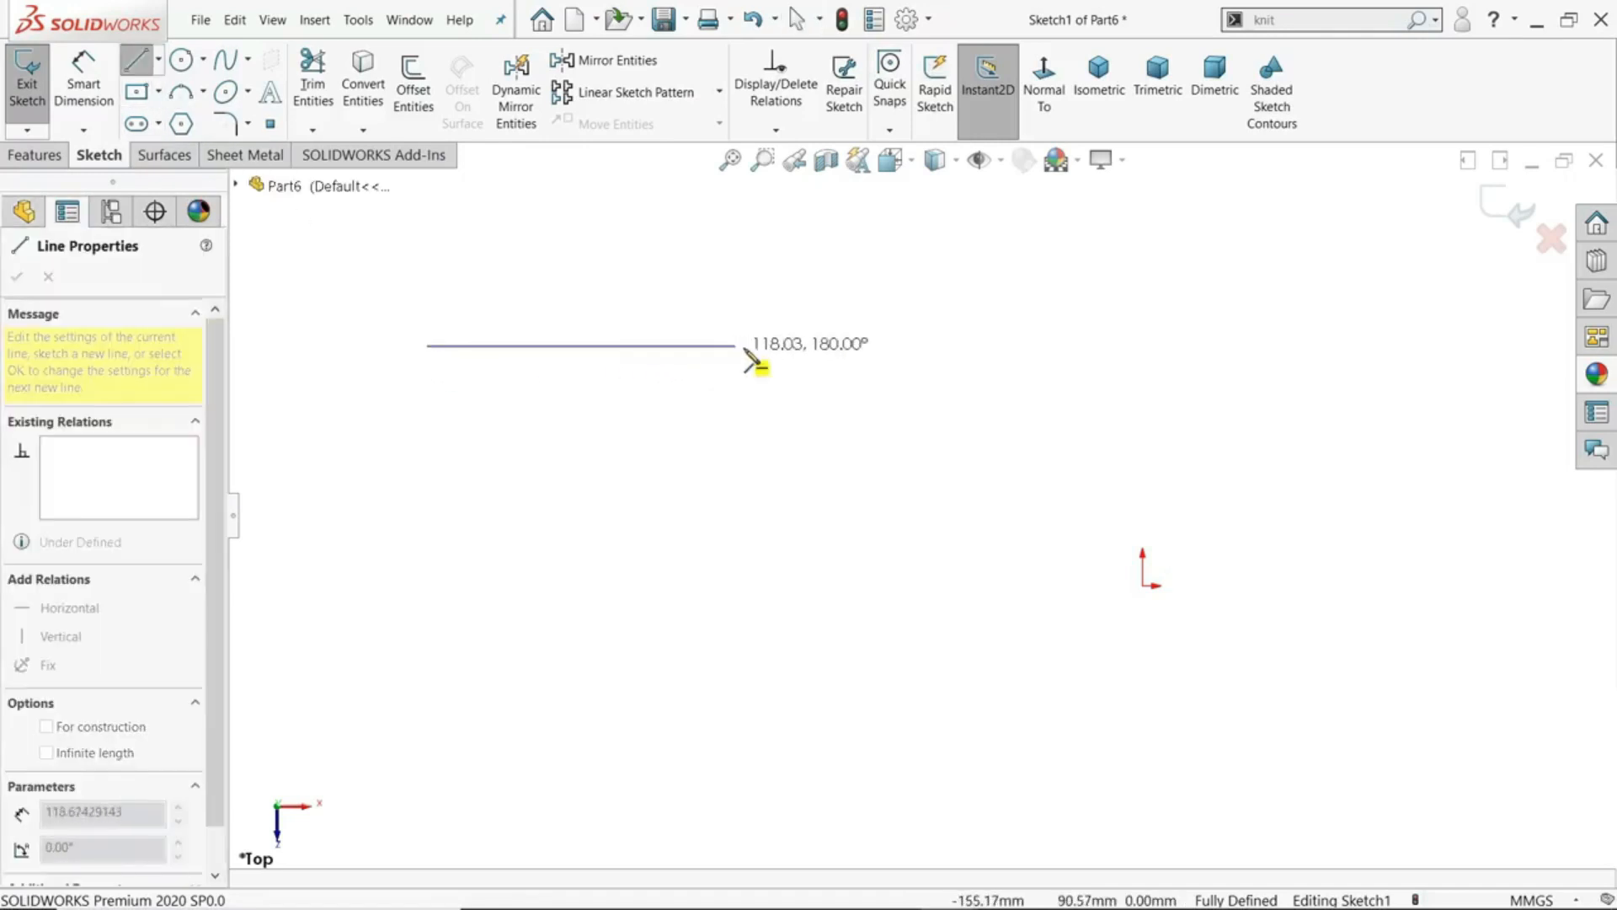
pyautogui.click(796, 346)
pyautogui.click(865, 531)
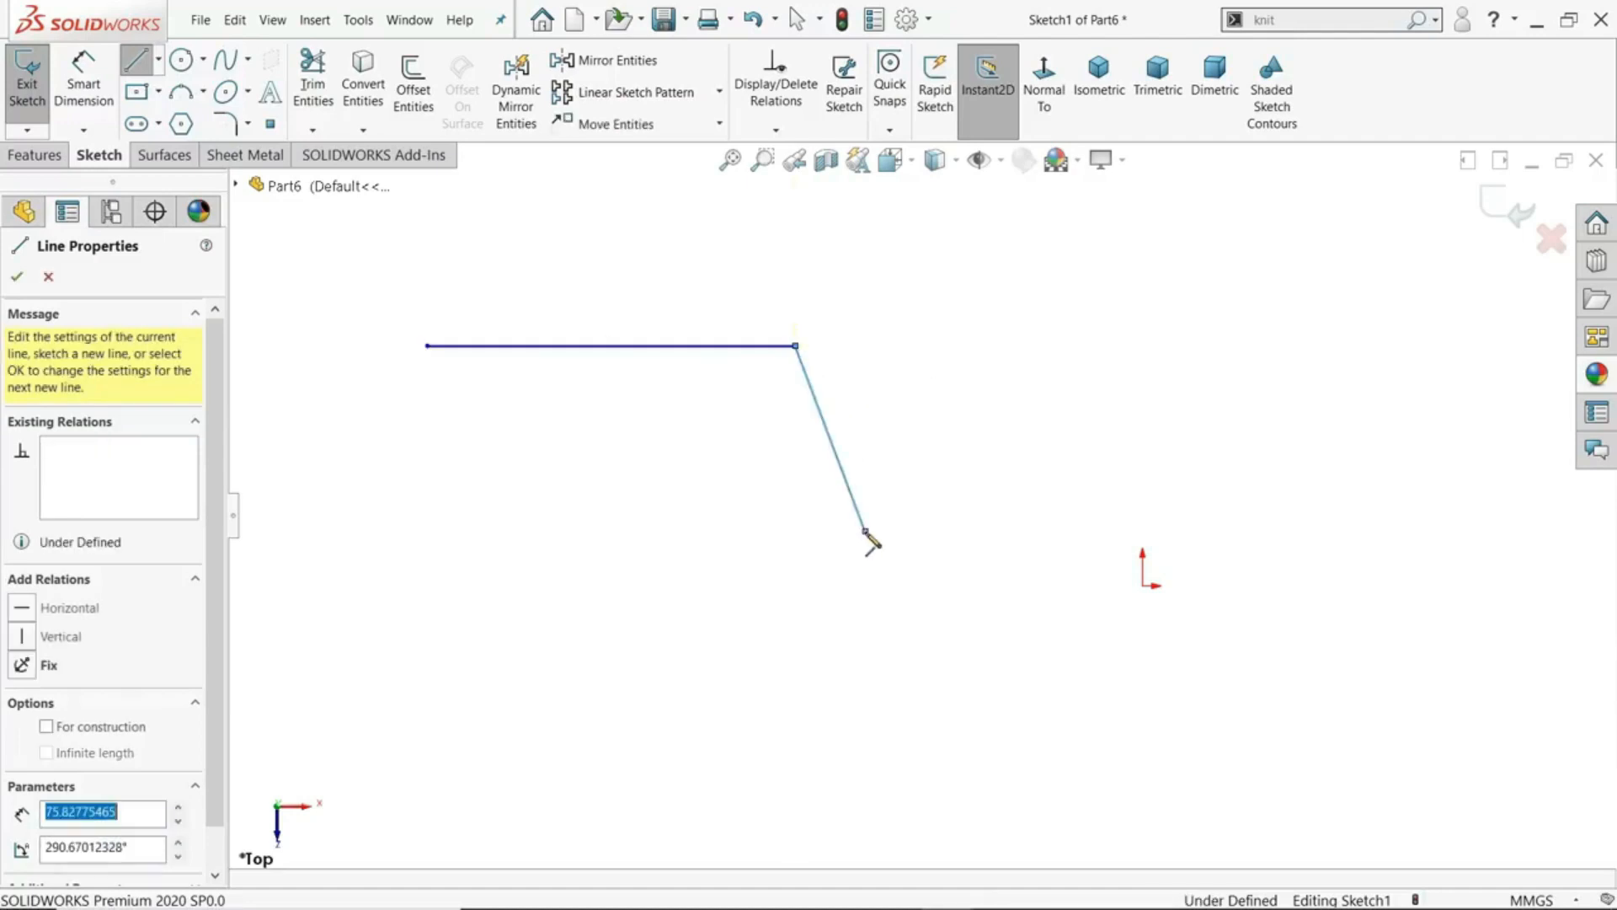
pyautogui.click(1094, 509)
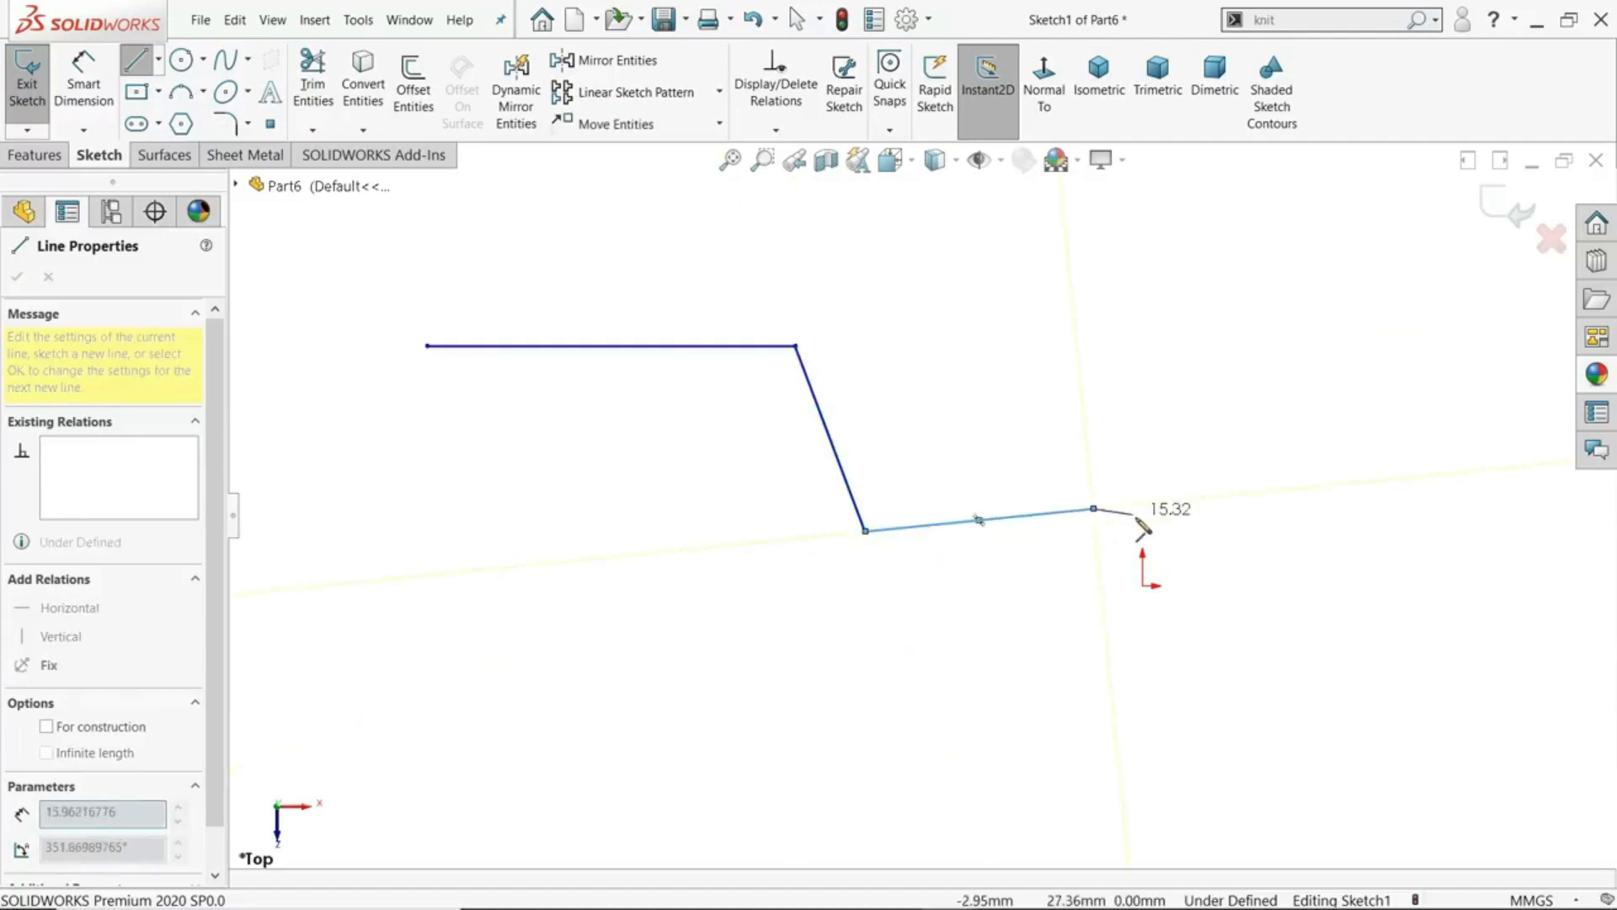
pyautogui.click(1150, 298)
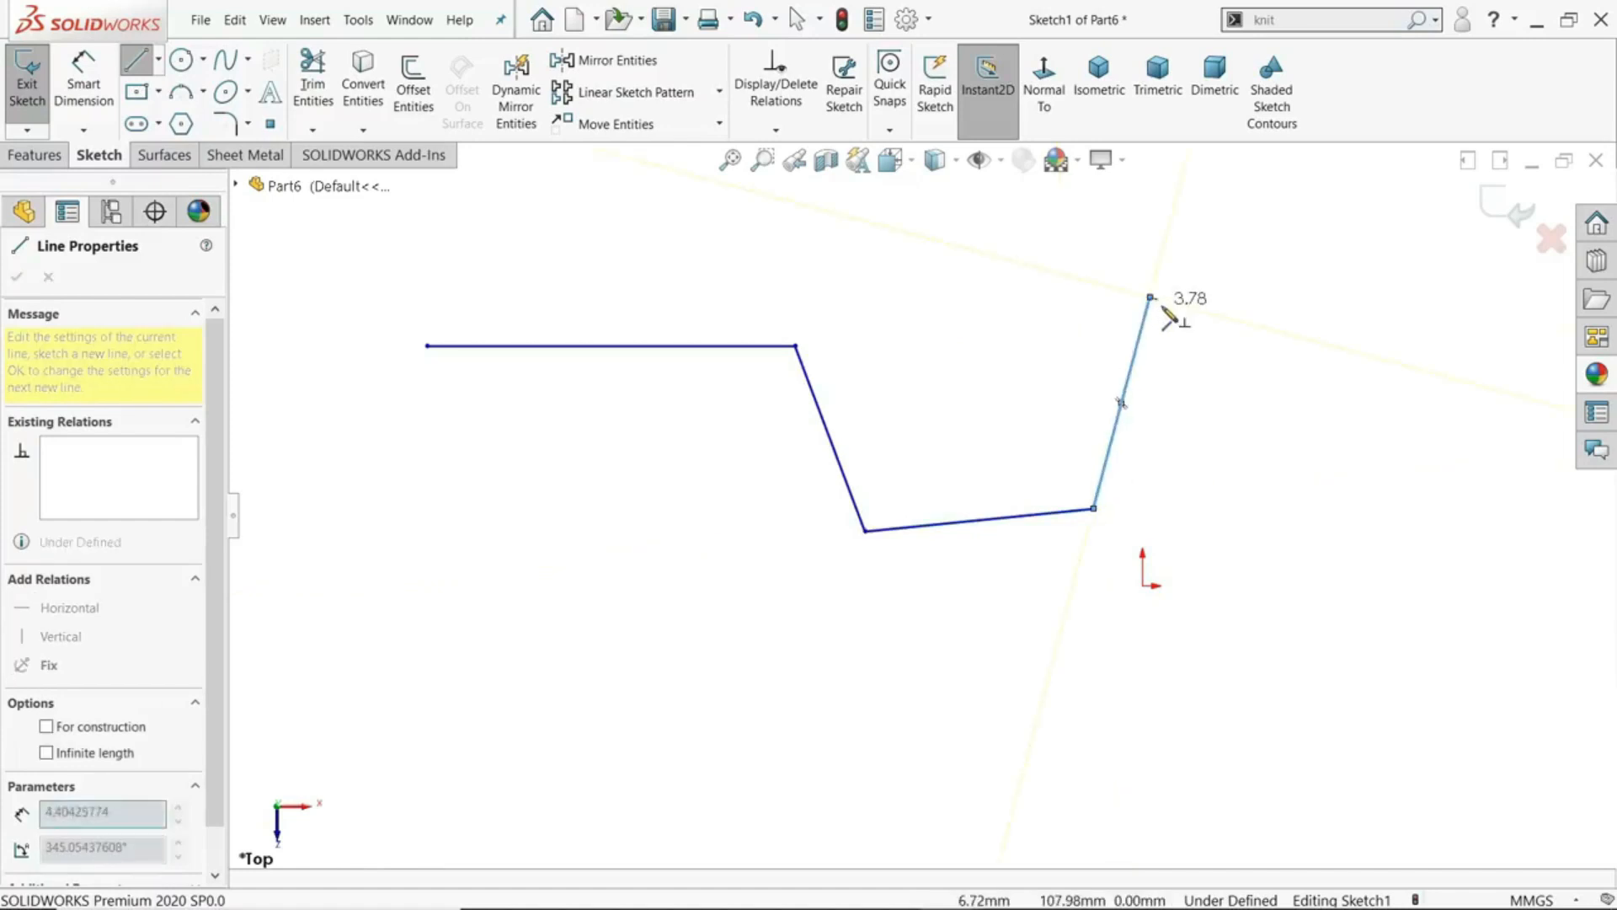
pyautogui.press('Escape')
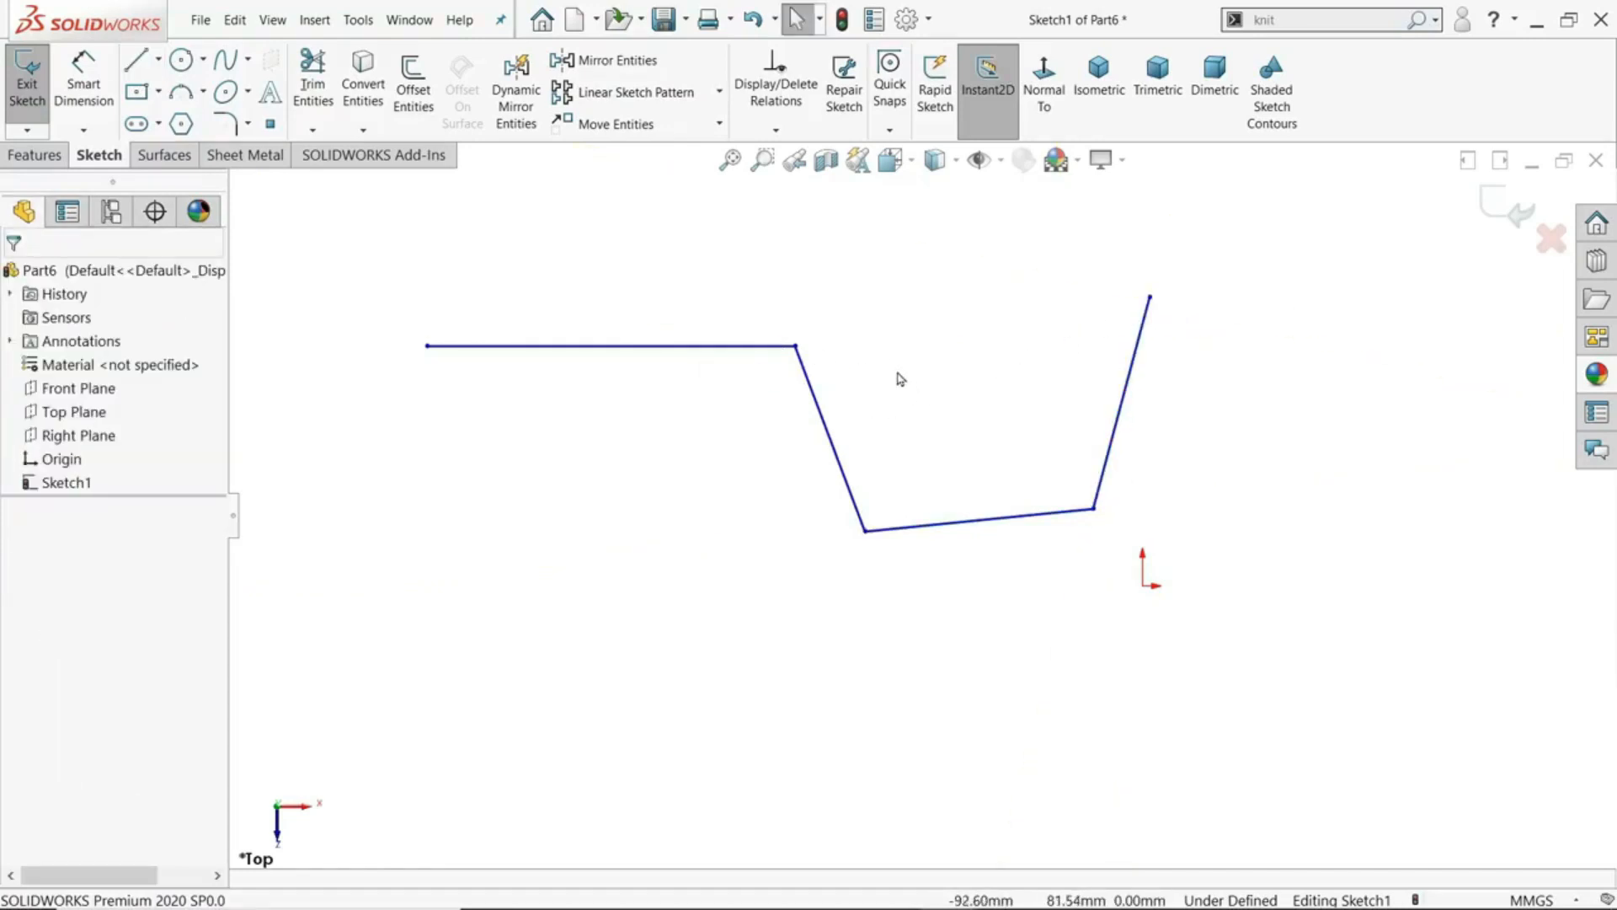
# - Sketch two separate horizontal lines below the chain, about 130 mm and 103 mm long, within a single Line command
pyautogui.click(135, 67)
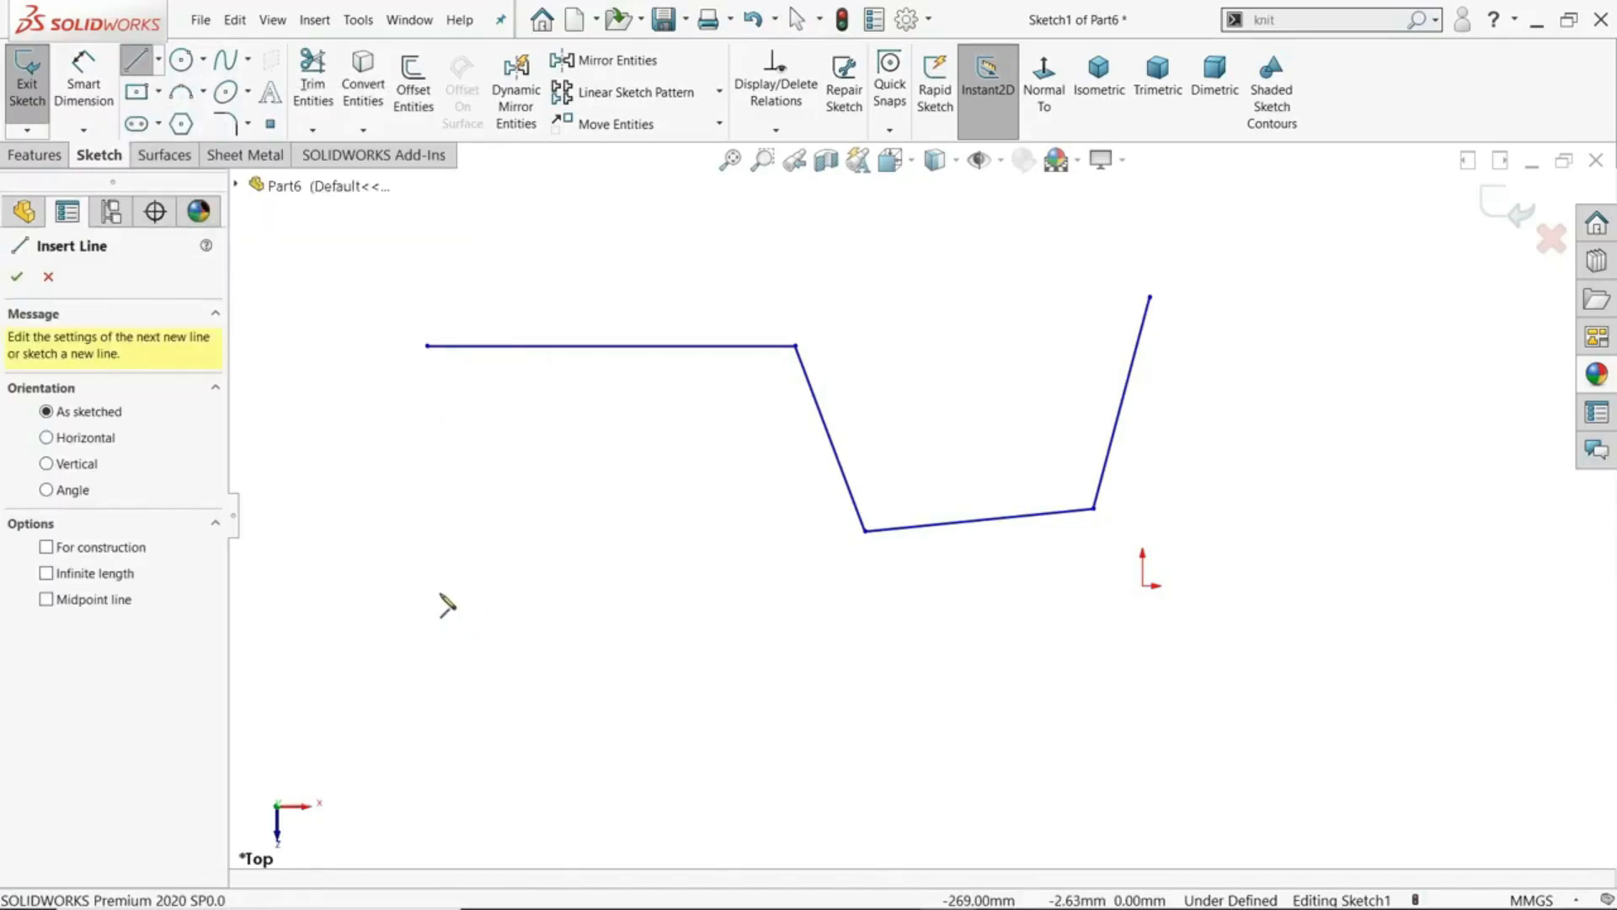
pyautogui.click(439, 593)
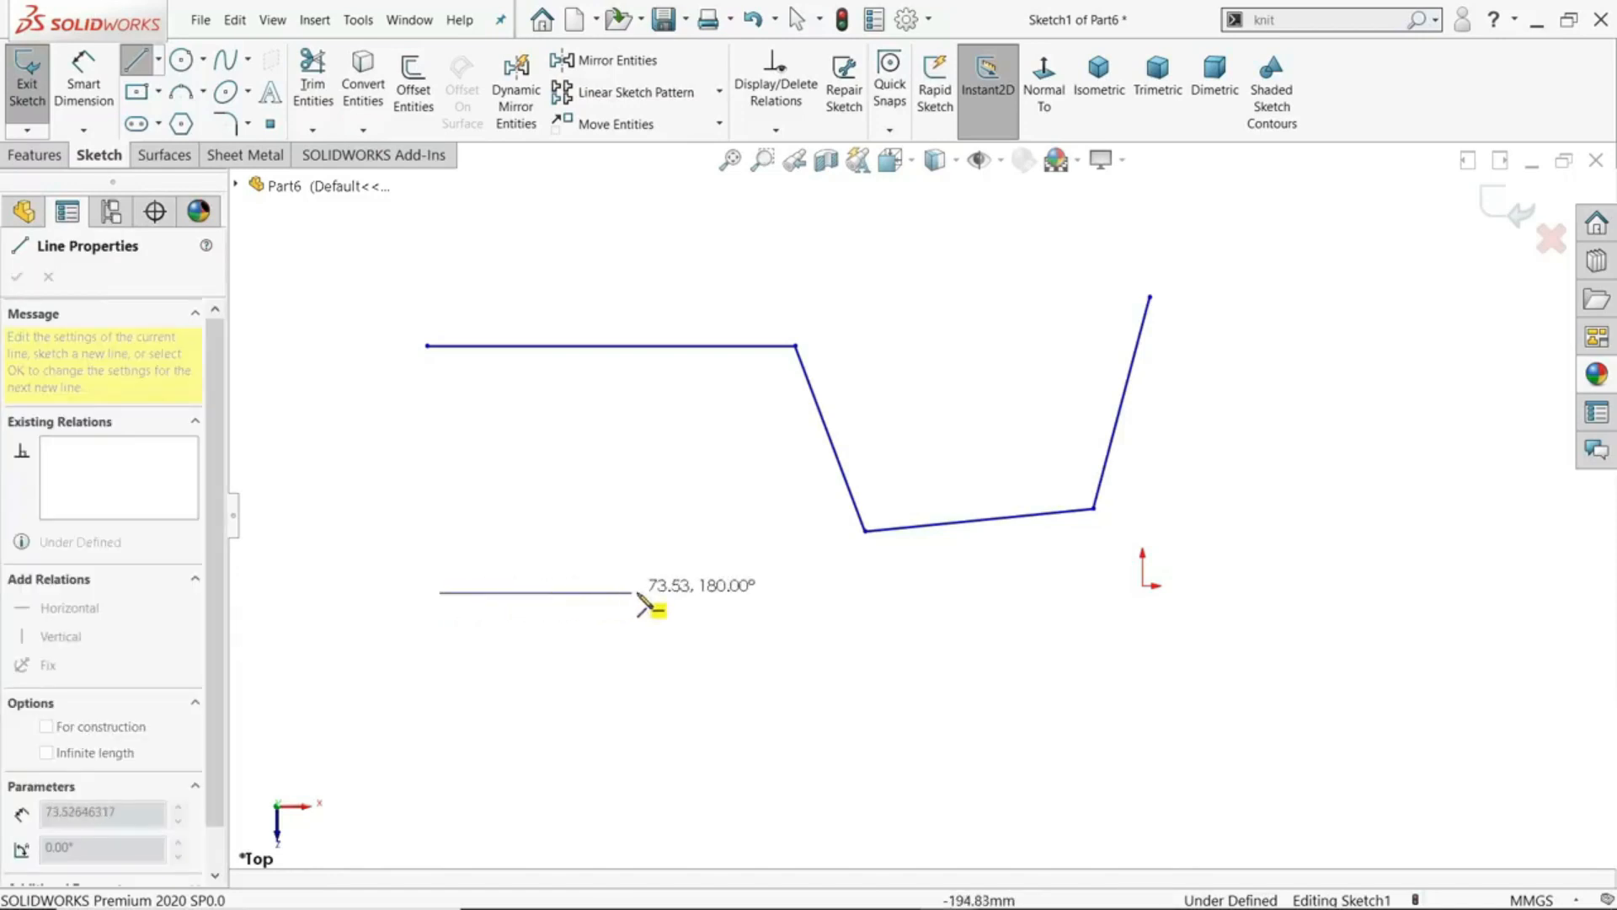
pyautogui.doubleClick(779, 593)
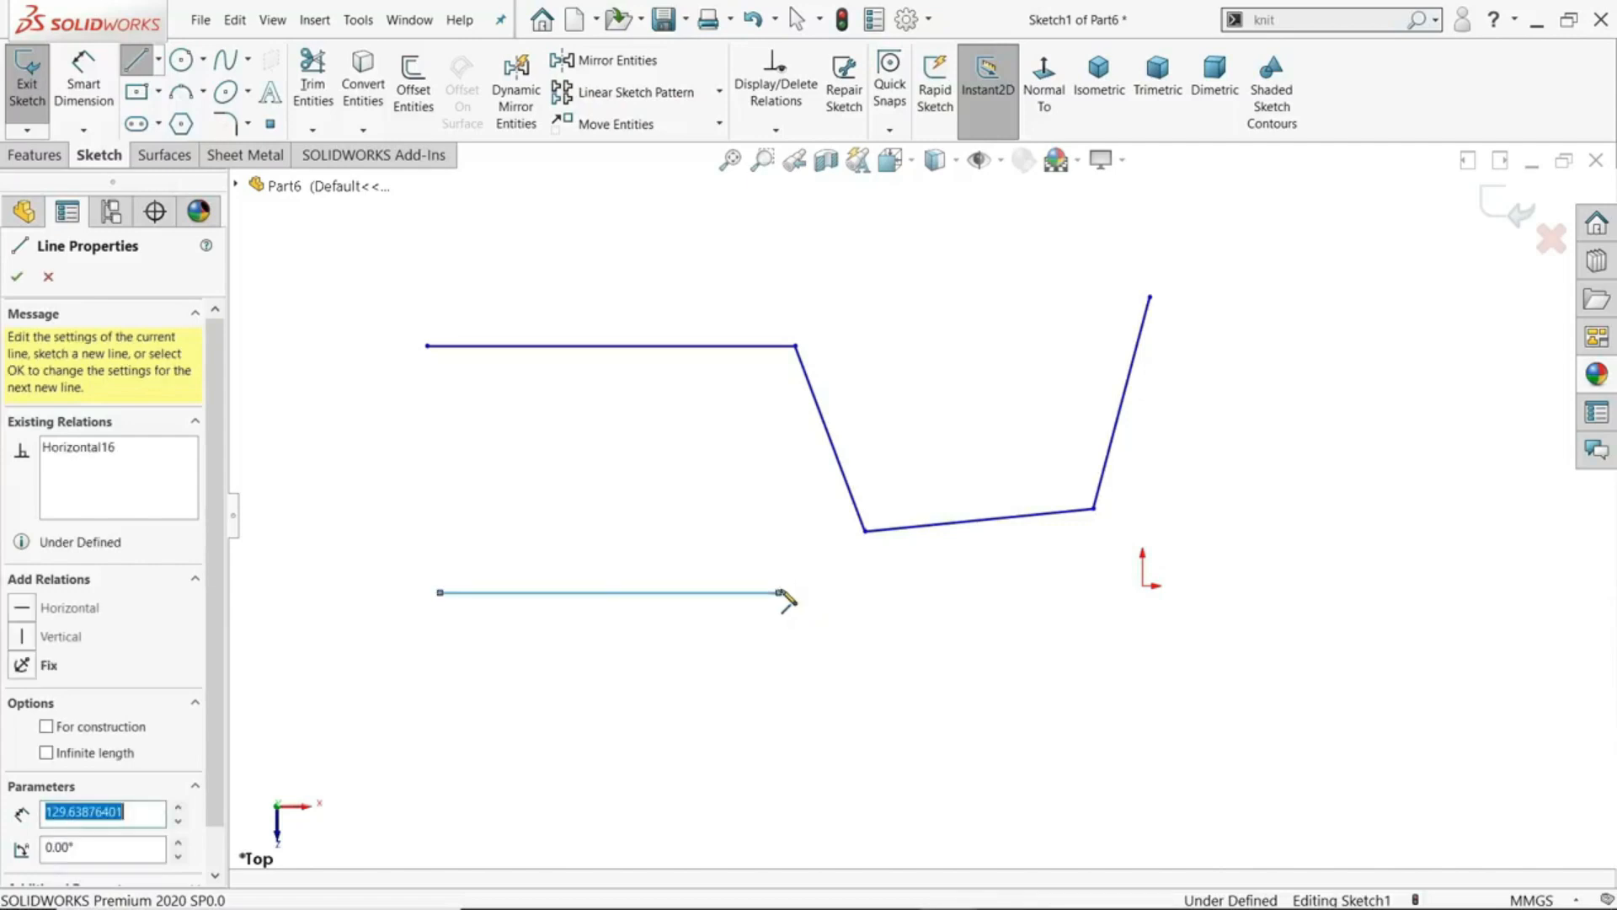
pyautogui.click(650, 678)
pyautogui.moveTo(921, 679); pyautogui.dragTo(920, 678)
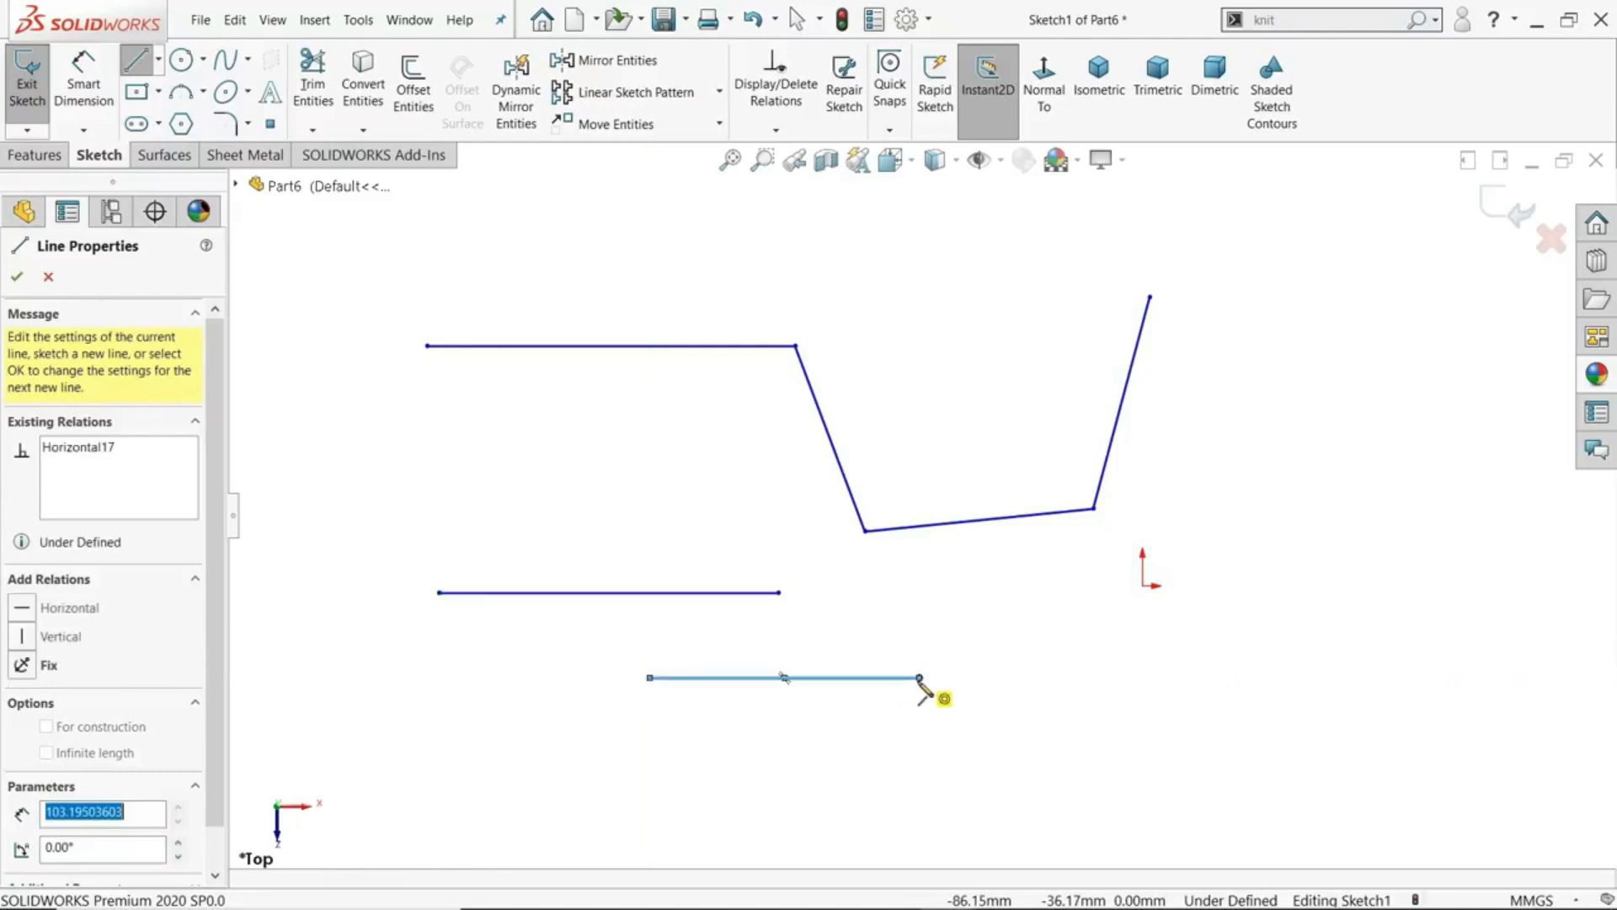
# - Sketch a horizontal line about 103 mm long from the origin, and two separate, nearly horizontal lines below it, the lowest about 105 mm long
pyautogui.click(1144, 587)
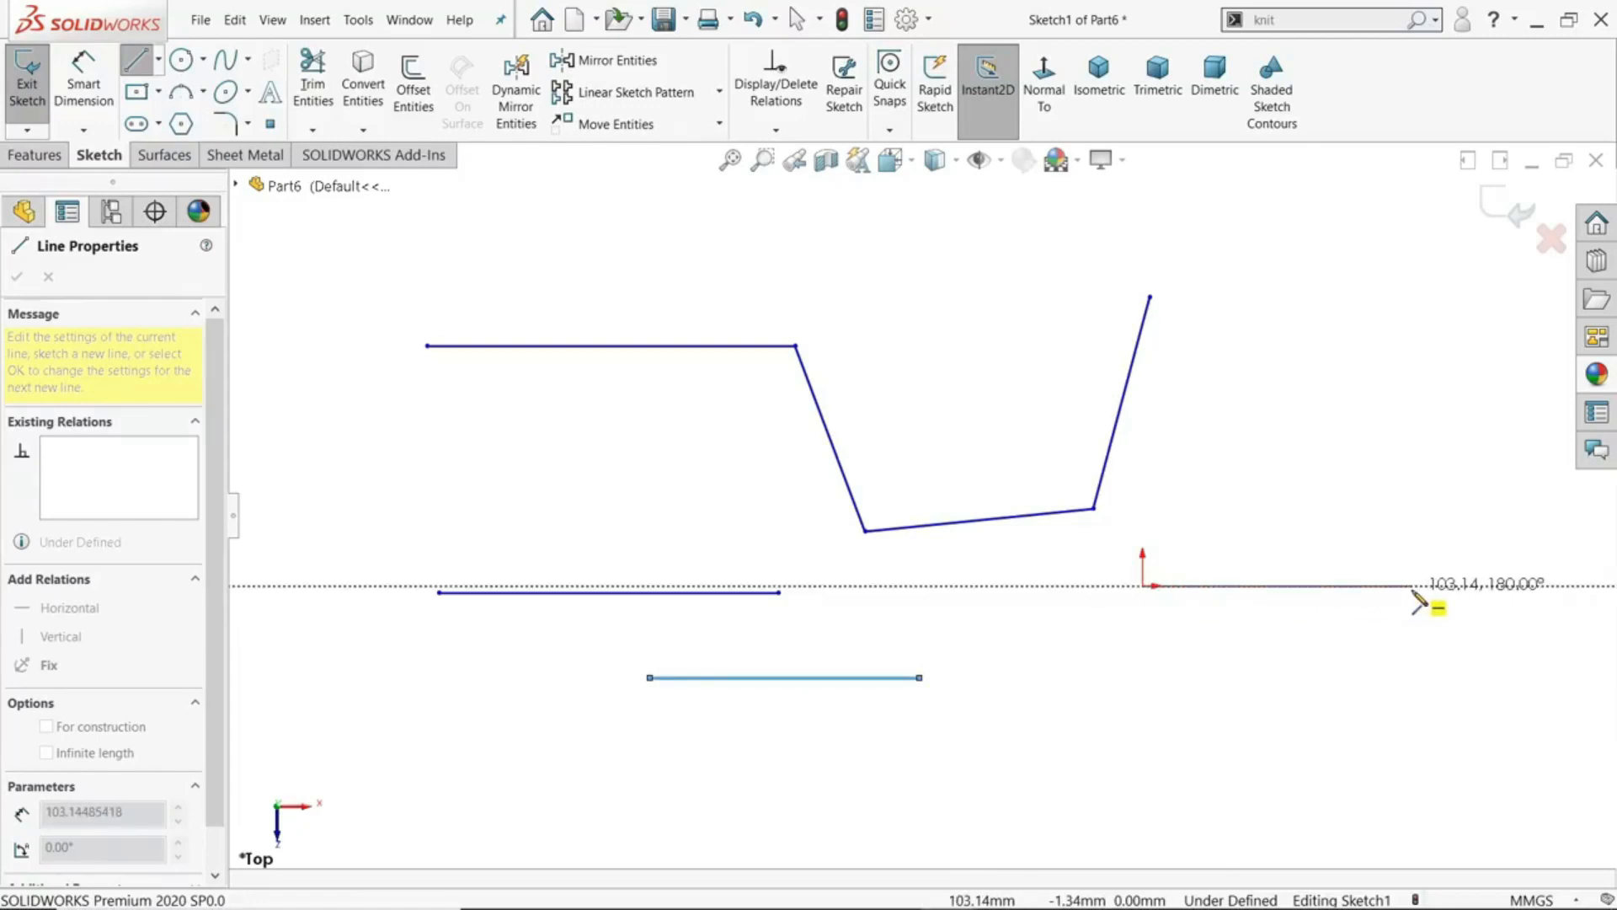
pyautogui.moveTo(1413, 589); pyautogui.dragTo(1412, 589)
pyautogui.moveTo(1151, 679); pyautogui.dragTo(1433, 672)
pyautogui.moveTo(1179, 778); pyautogui.dragTo(1451, 772)
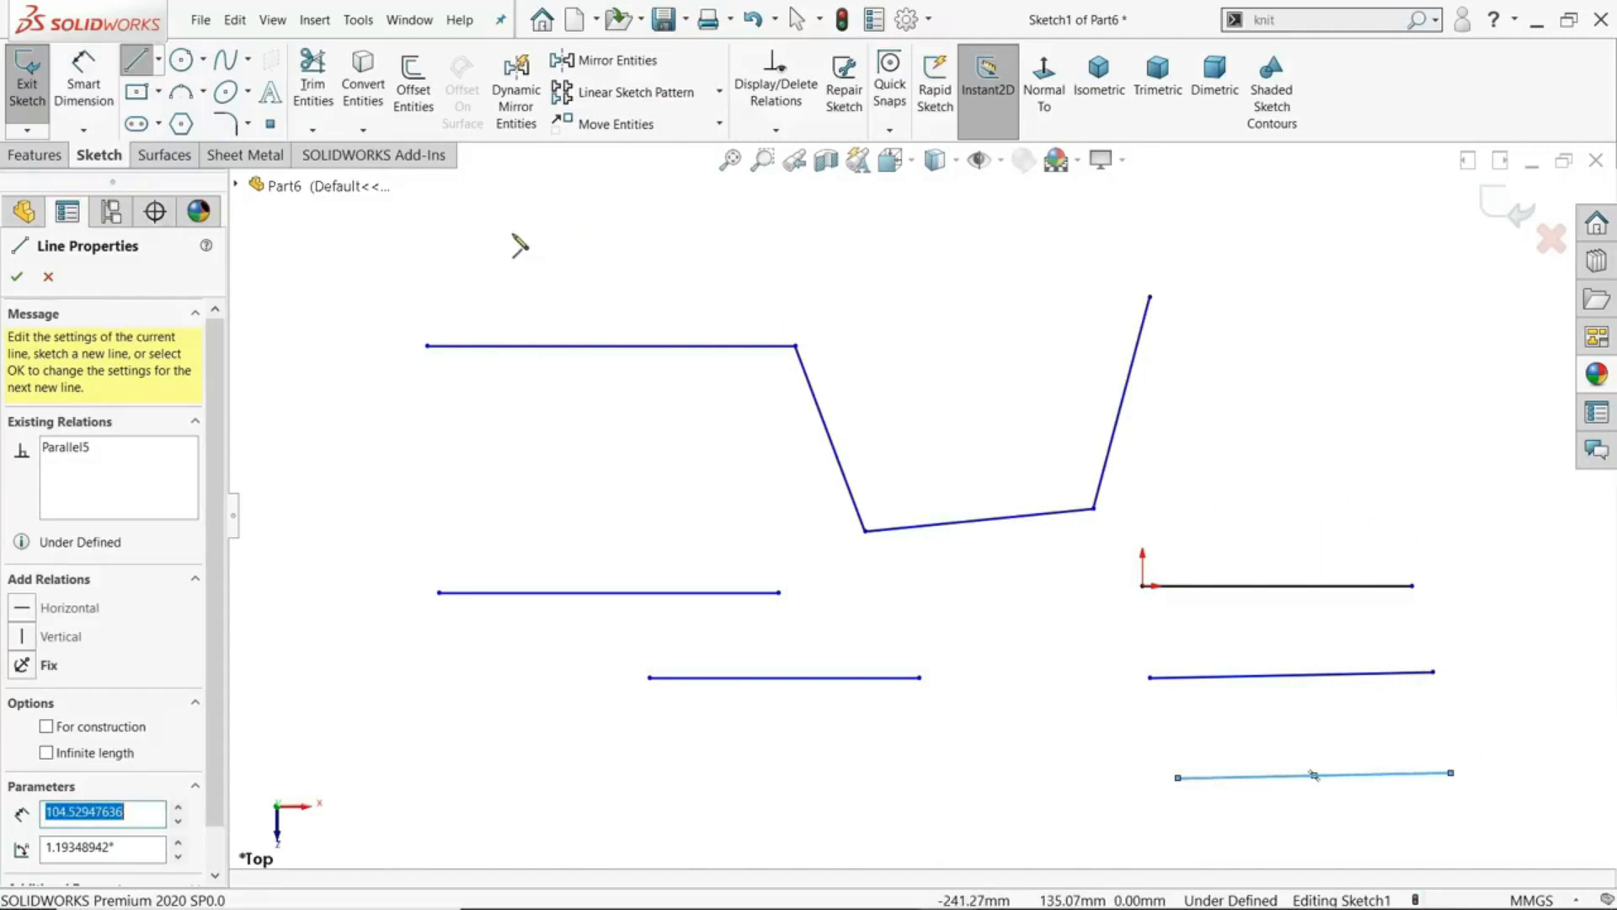
# - Sketch an open chain of three connected lines above the first chain and end the Line command
pyautogui.click(509, 226)
pyautogui.click(757, 232)
pyautogui.click(920, 337)
pyautogui.click(994, 264)
pyautogui.rightClick(1051, 235)
pyautogui.click(1121, 257)
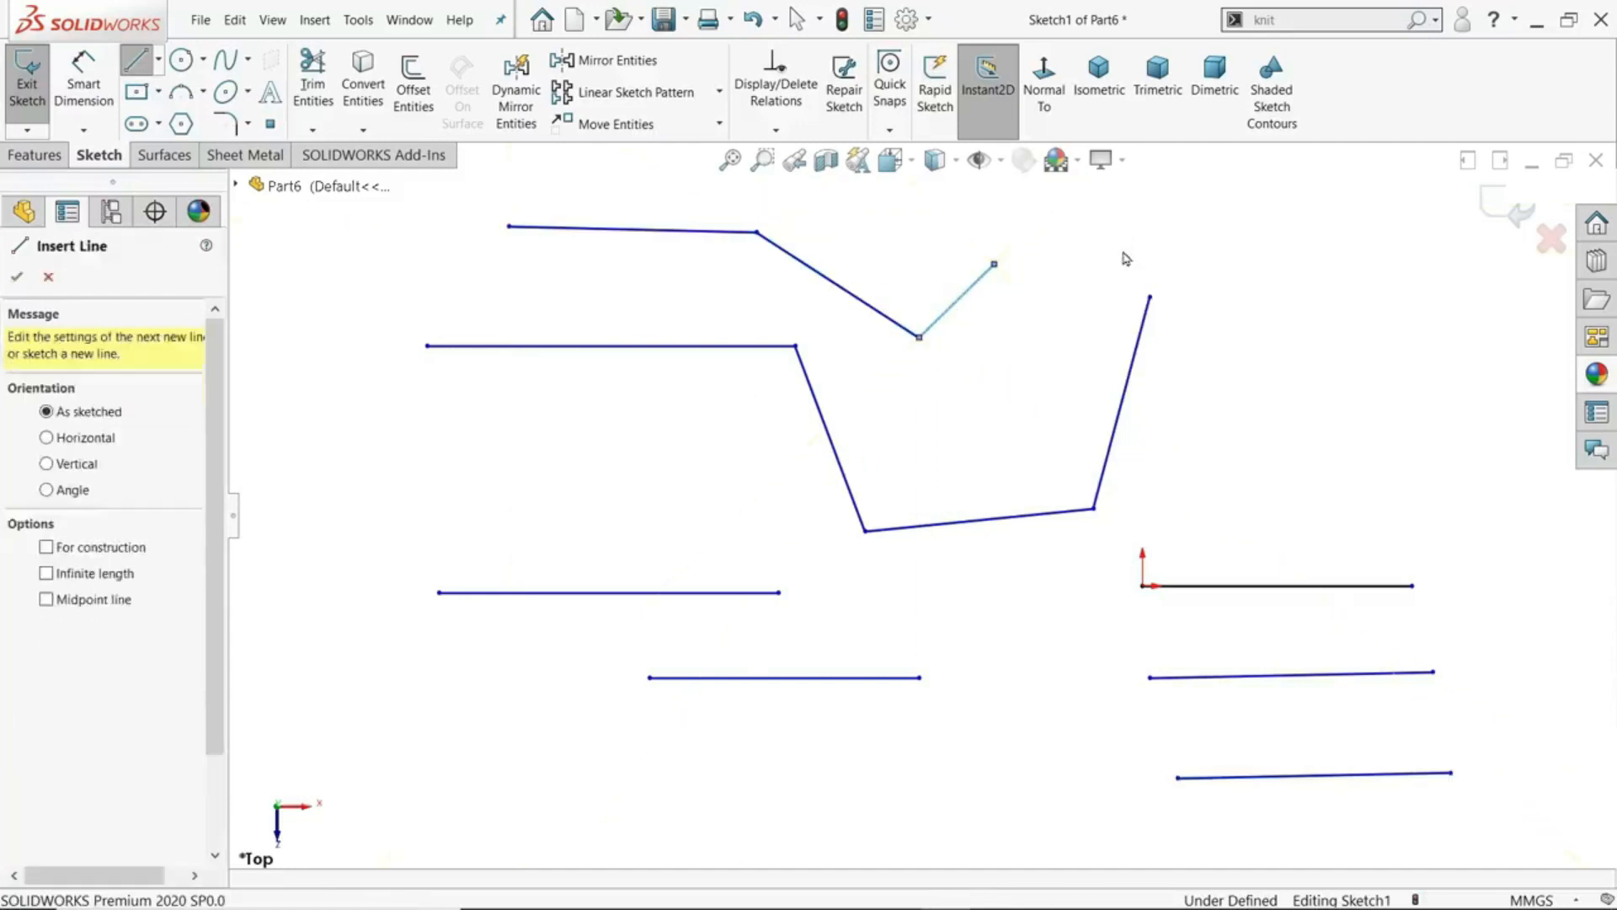
pyautogui.scroll(2, 863, 489)
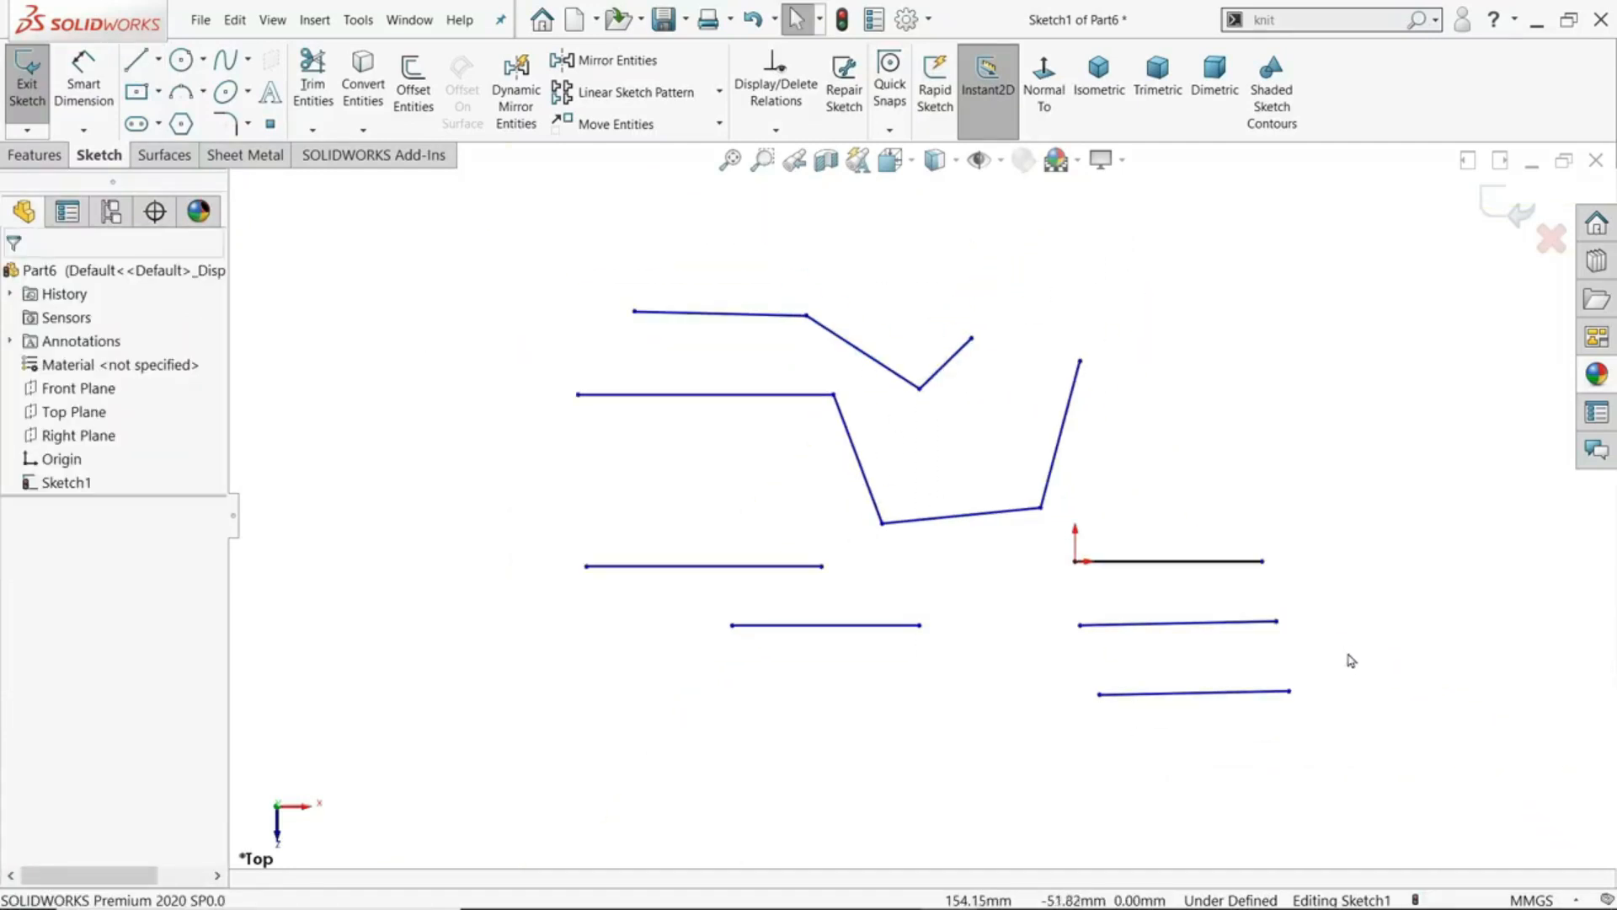
pyautogui.scroll(-1, 1277, 637)
pyautogui.scroll(-1, 758, 358)
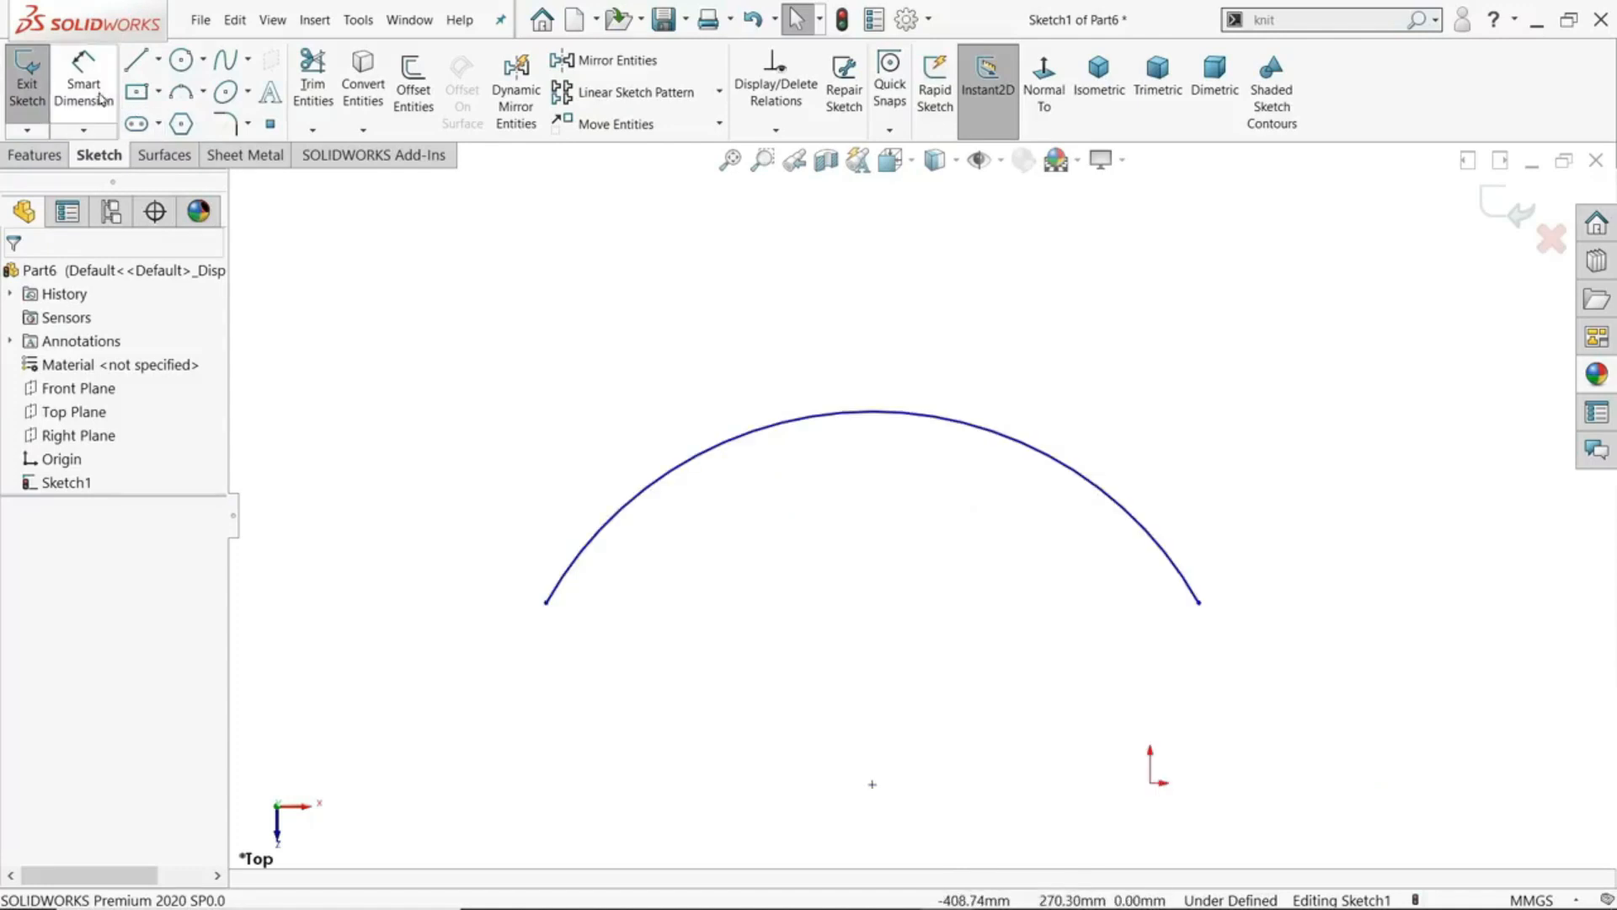
# - Dimension the arc's length using its two endpoints and the arc itself, and set it to 400 mm
pyautogui.click(83, 85)
pyautogui.click(546, 603)
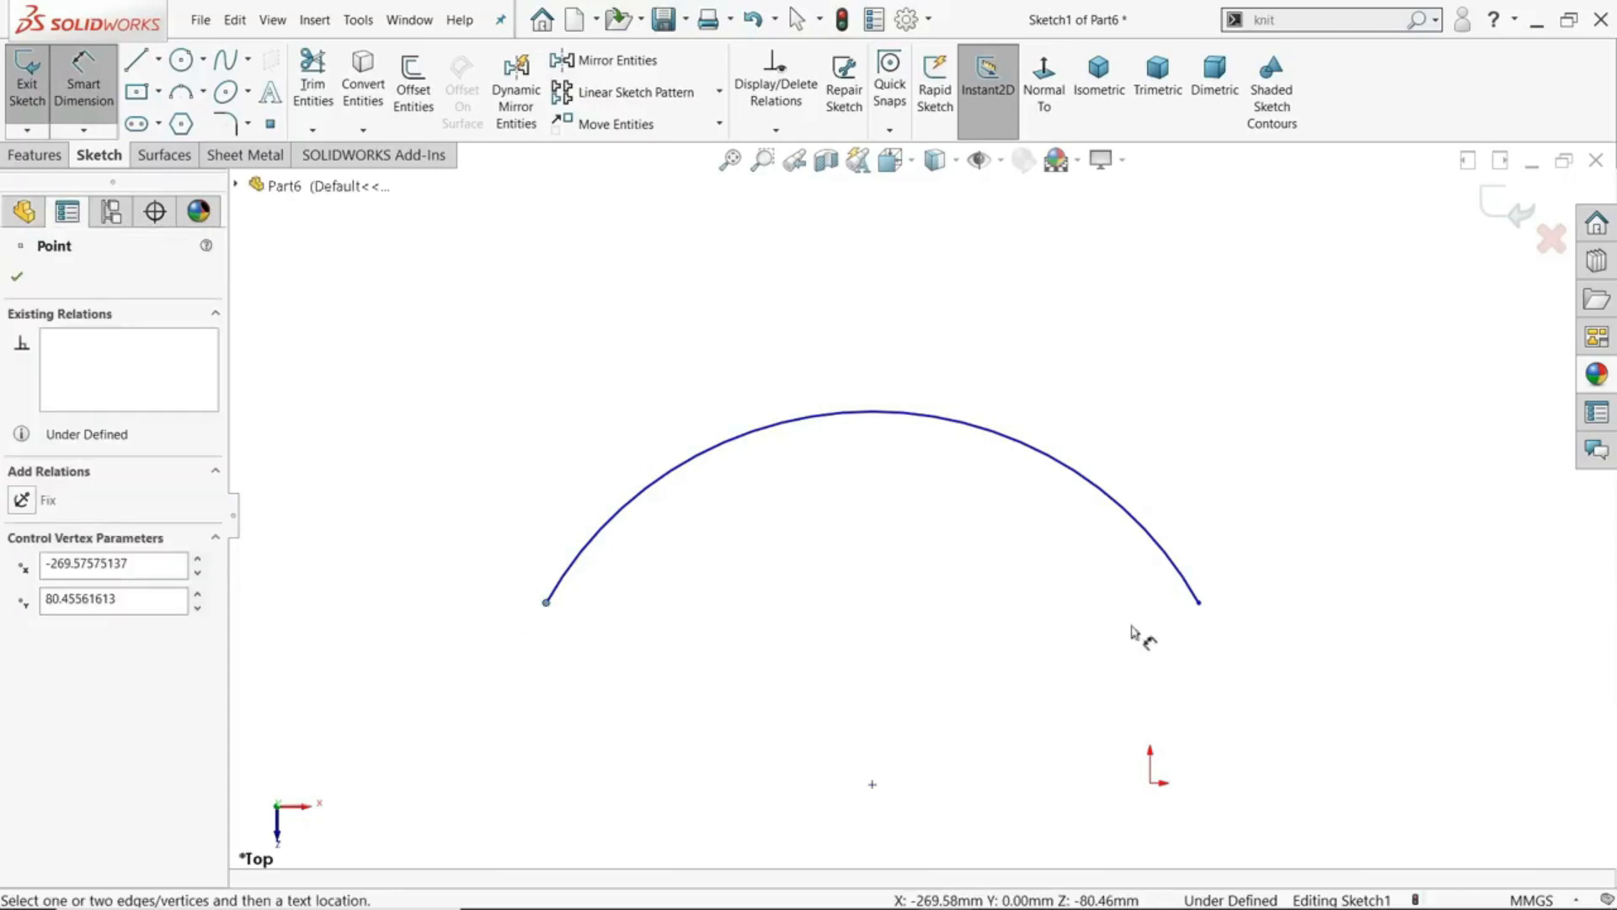
pyautogui.click(1199, 603)
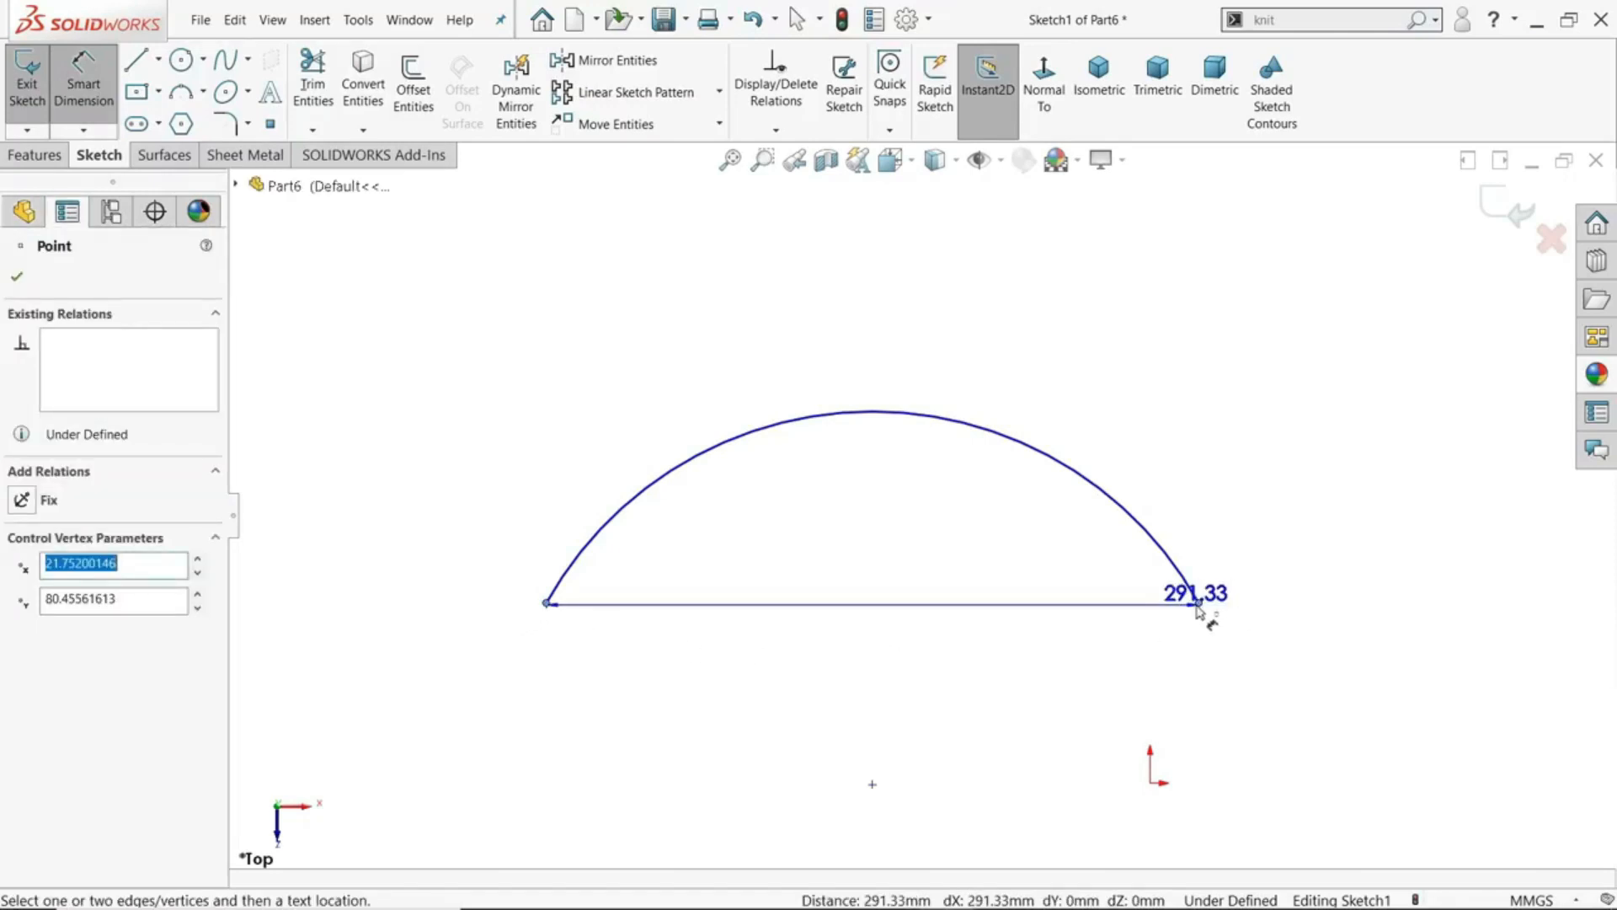
pyautogui.click(976, 431)
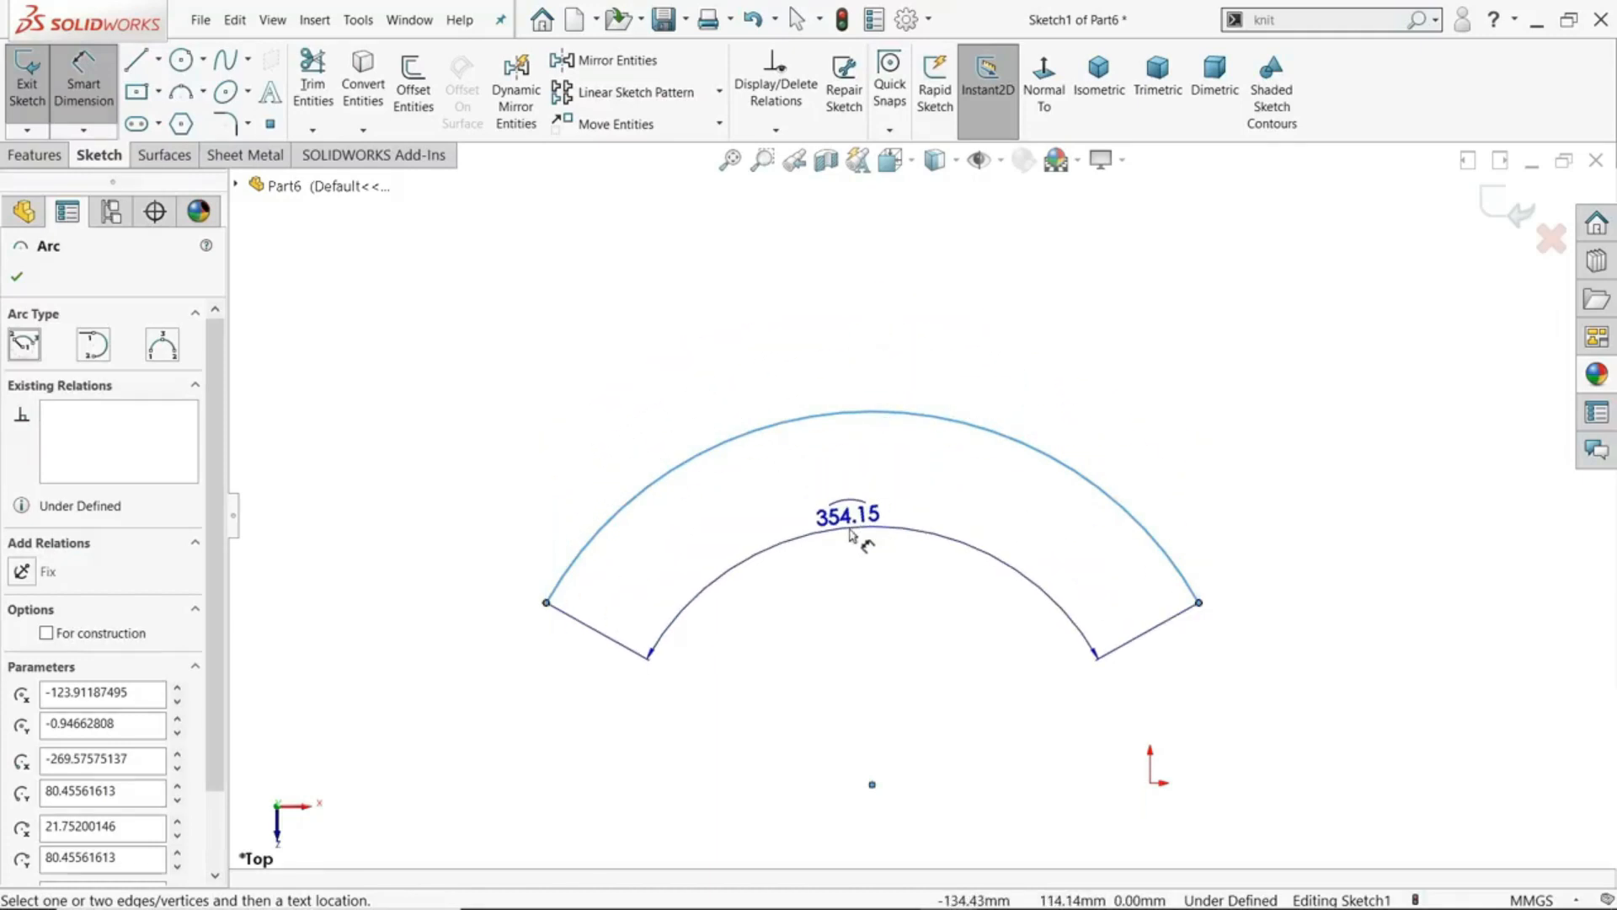
pyautogui.click(861, 539)
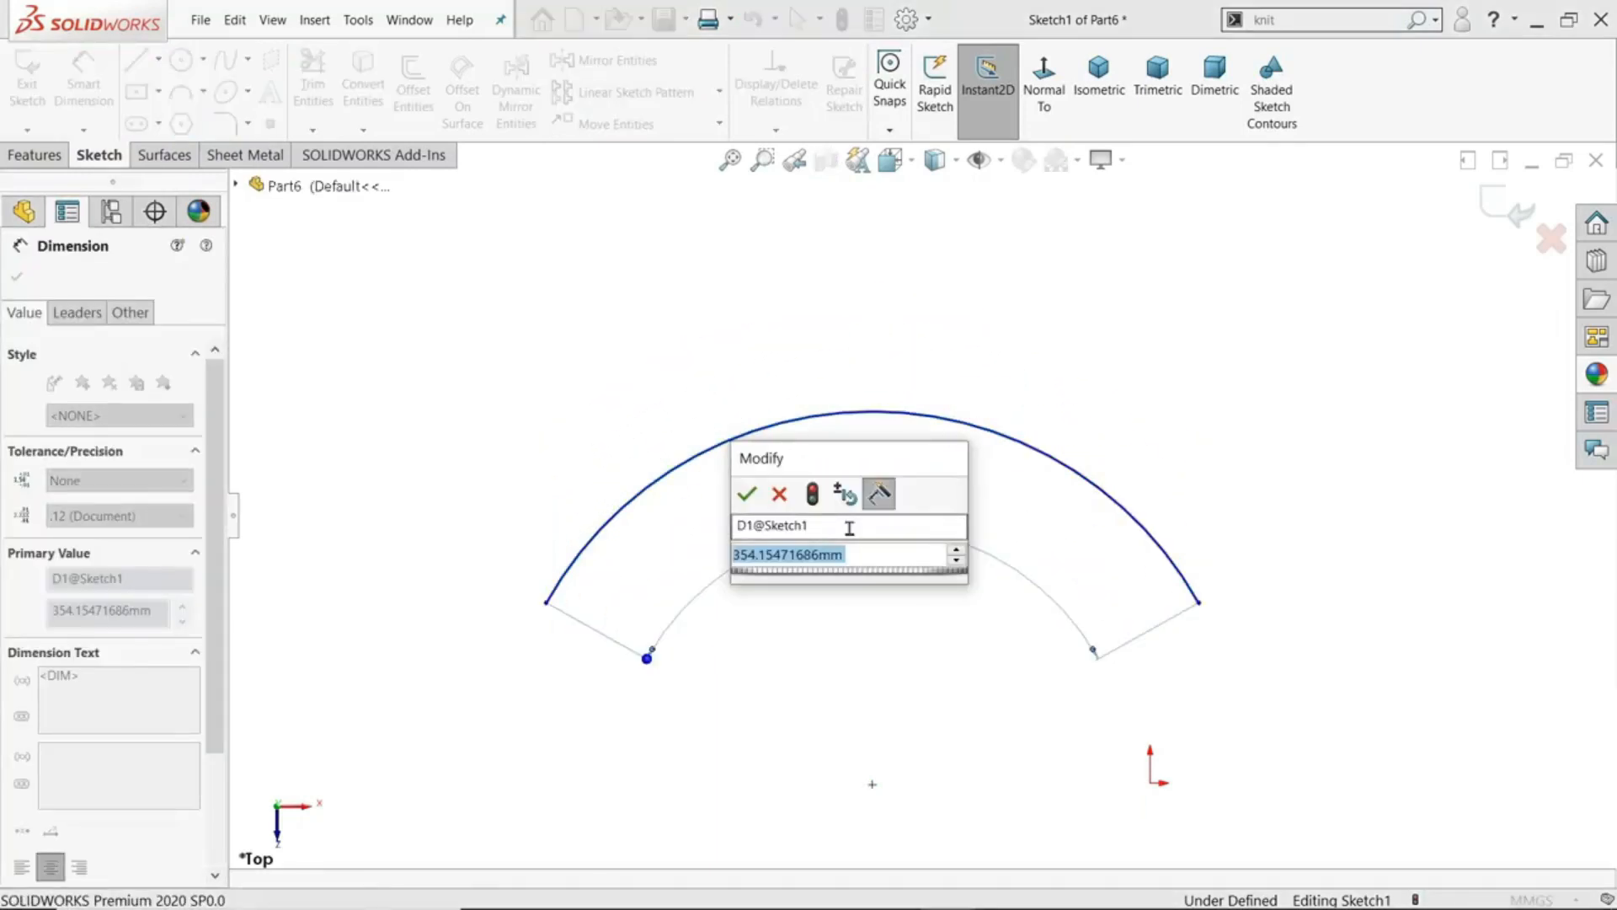
pyautogui.write('400')
pyautogui.press('Return')
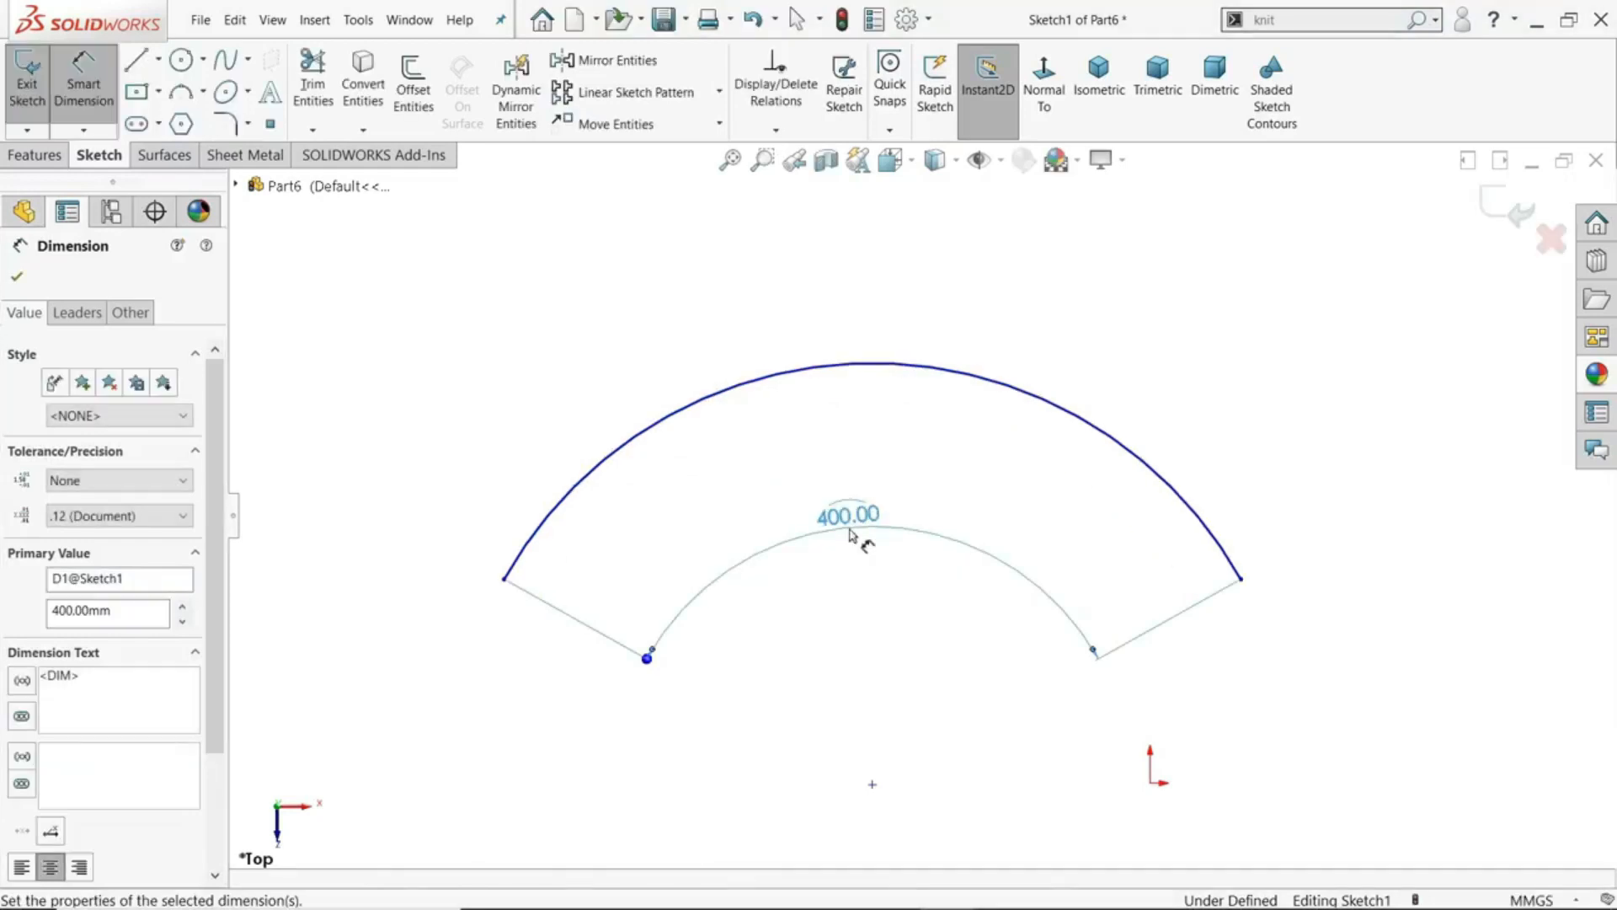
# - Move the arc-length dimension above the arc and end Smart Dimension
pyautogui.scroll(-2, 858, 497)
pyautogui.moveTo(855, 533); pyautogui.dragTo(782, 229)
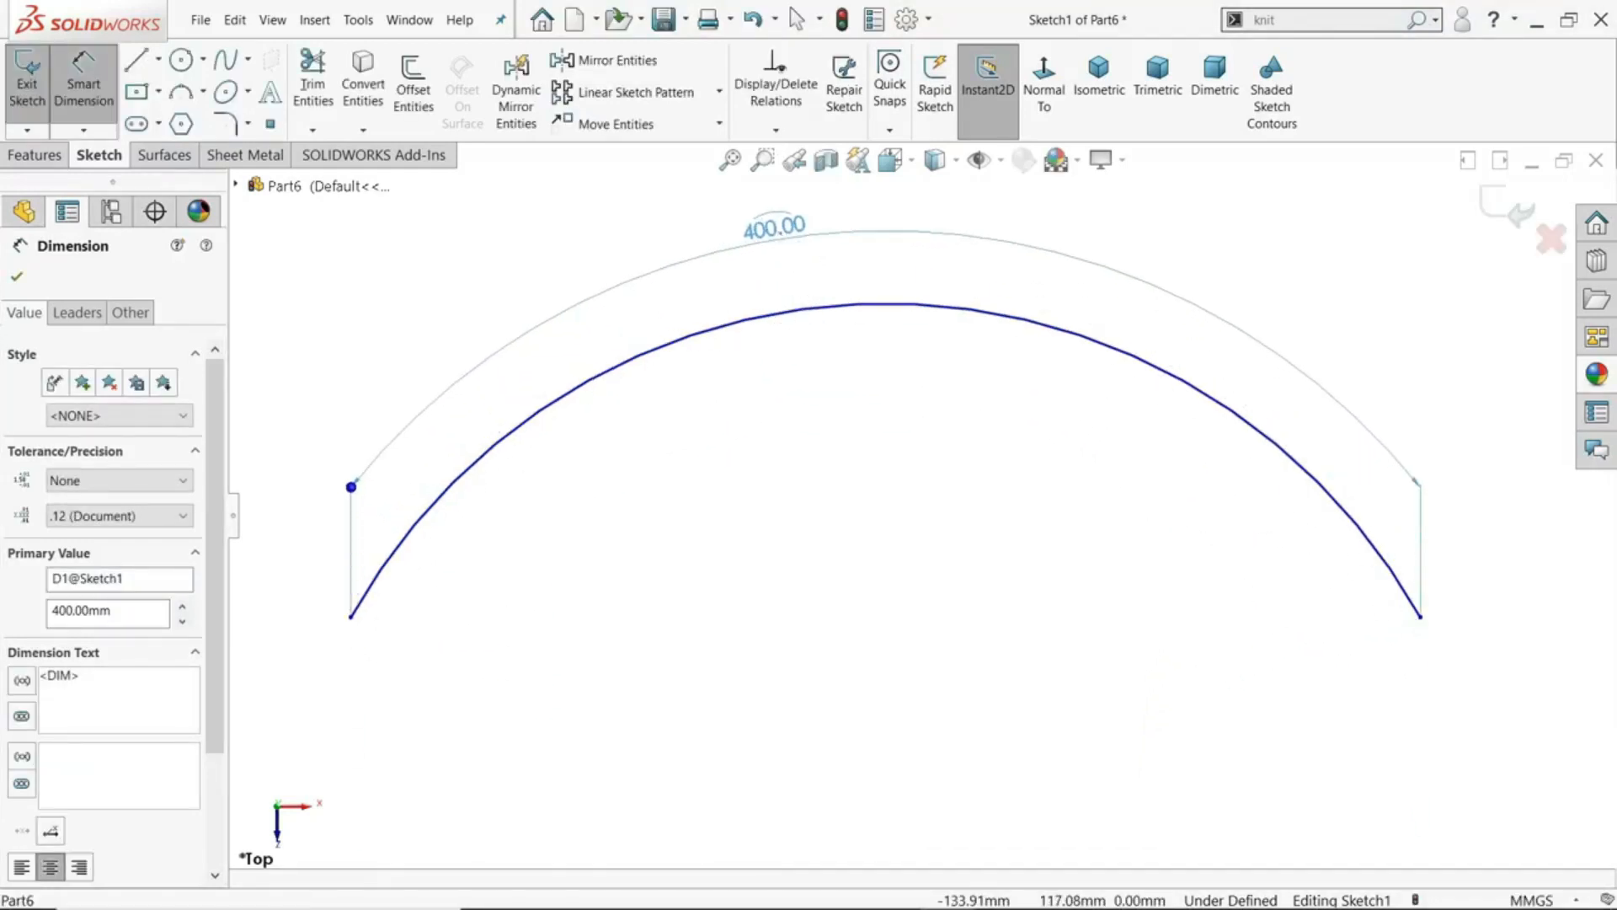
pyautogui.rightClick(849, 448)
pyautogui.click(876, 502)
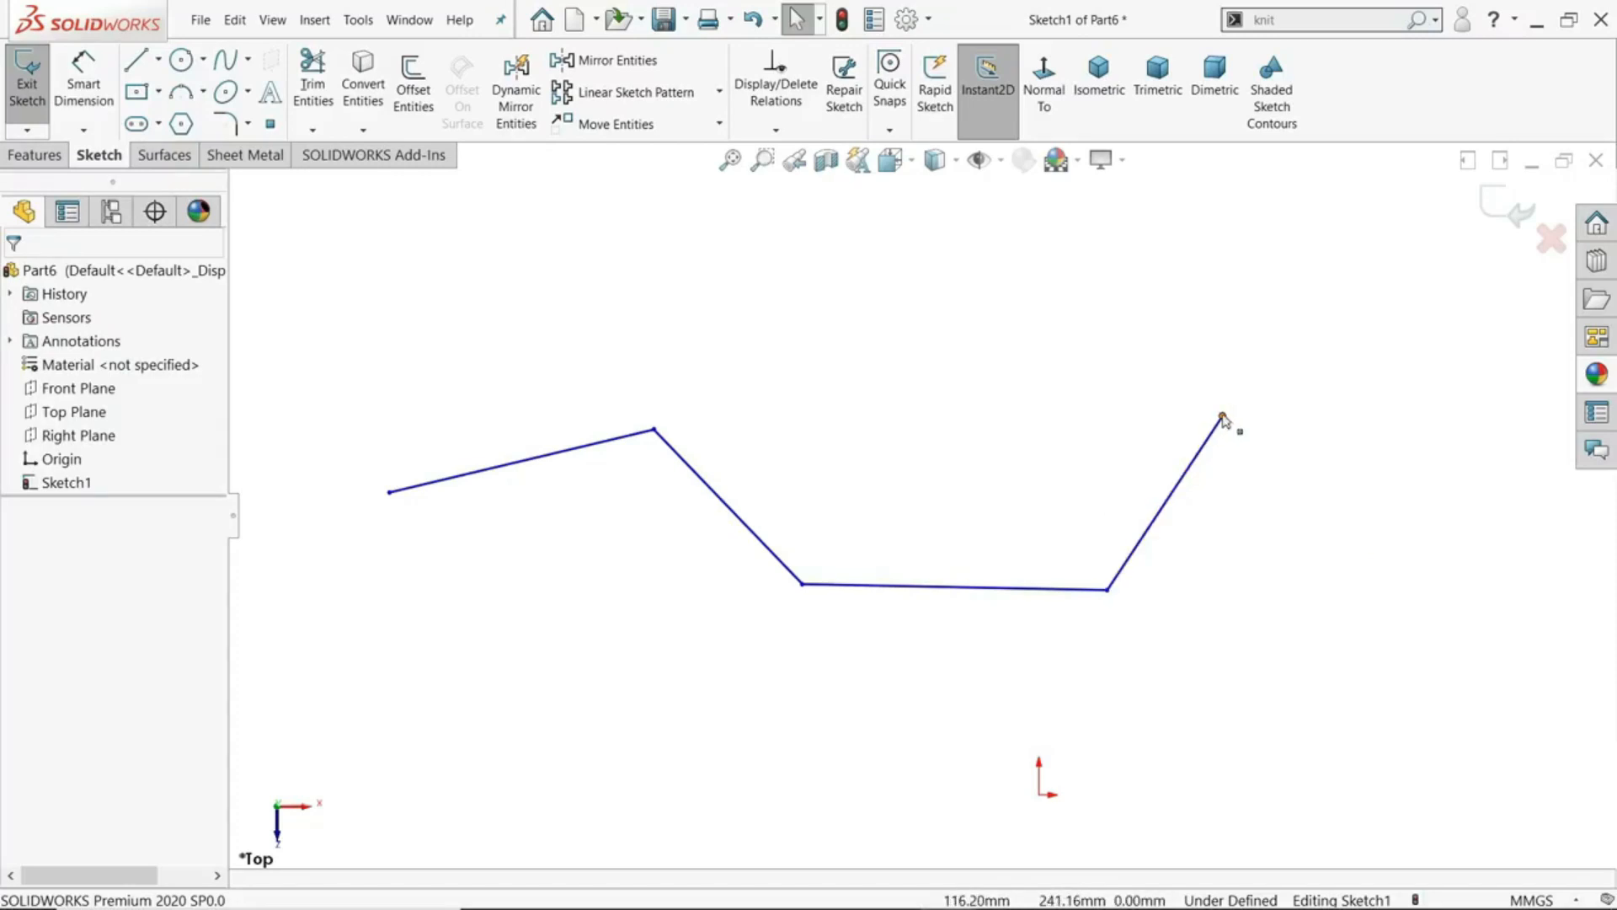
# - Dimension the inner angle between the nearly horizontal line and the rising line at its right end, and set it to 120°
pyautogui.click(94, 83)
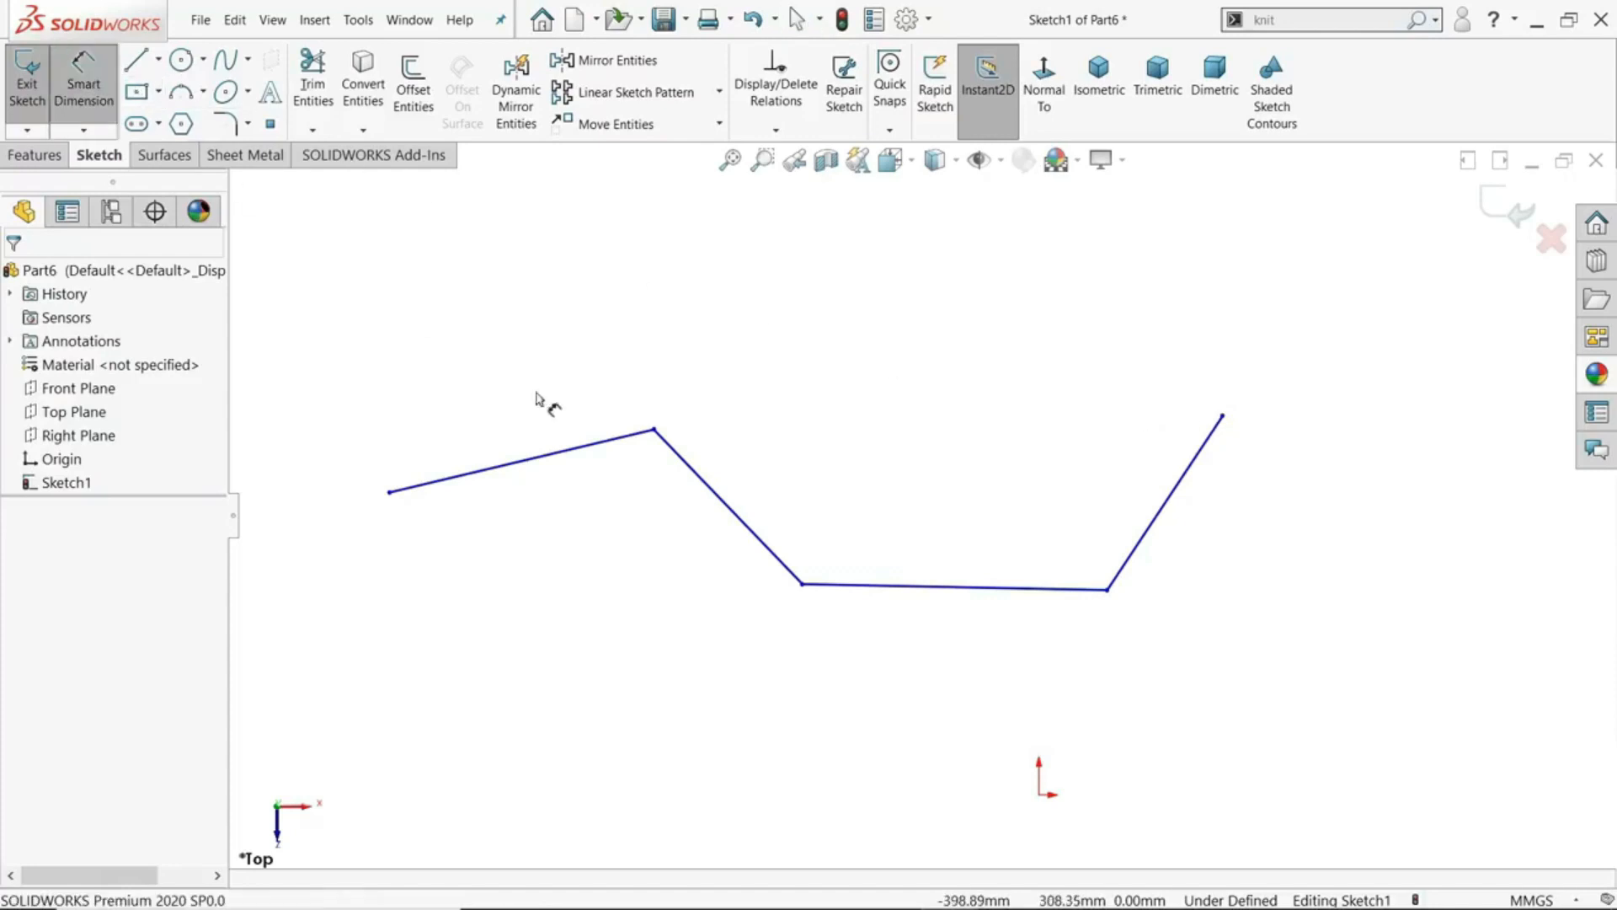
pyautogui.click(1081, 590)
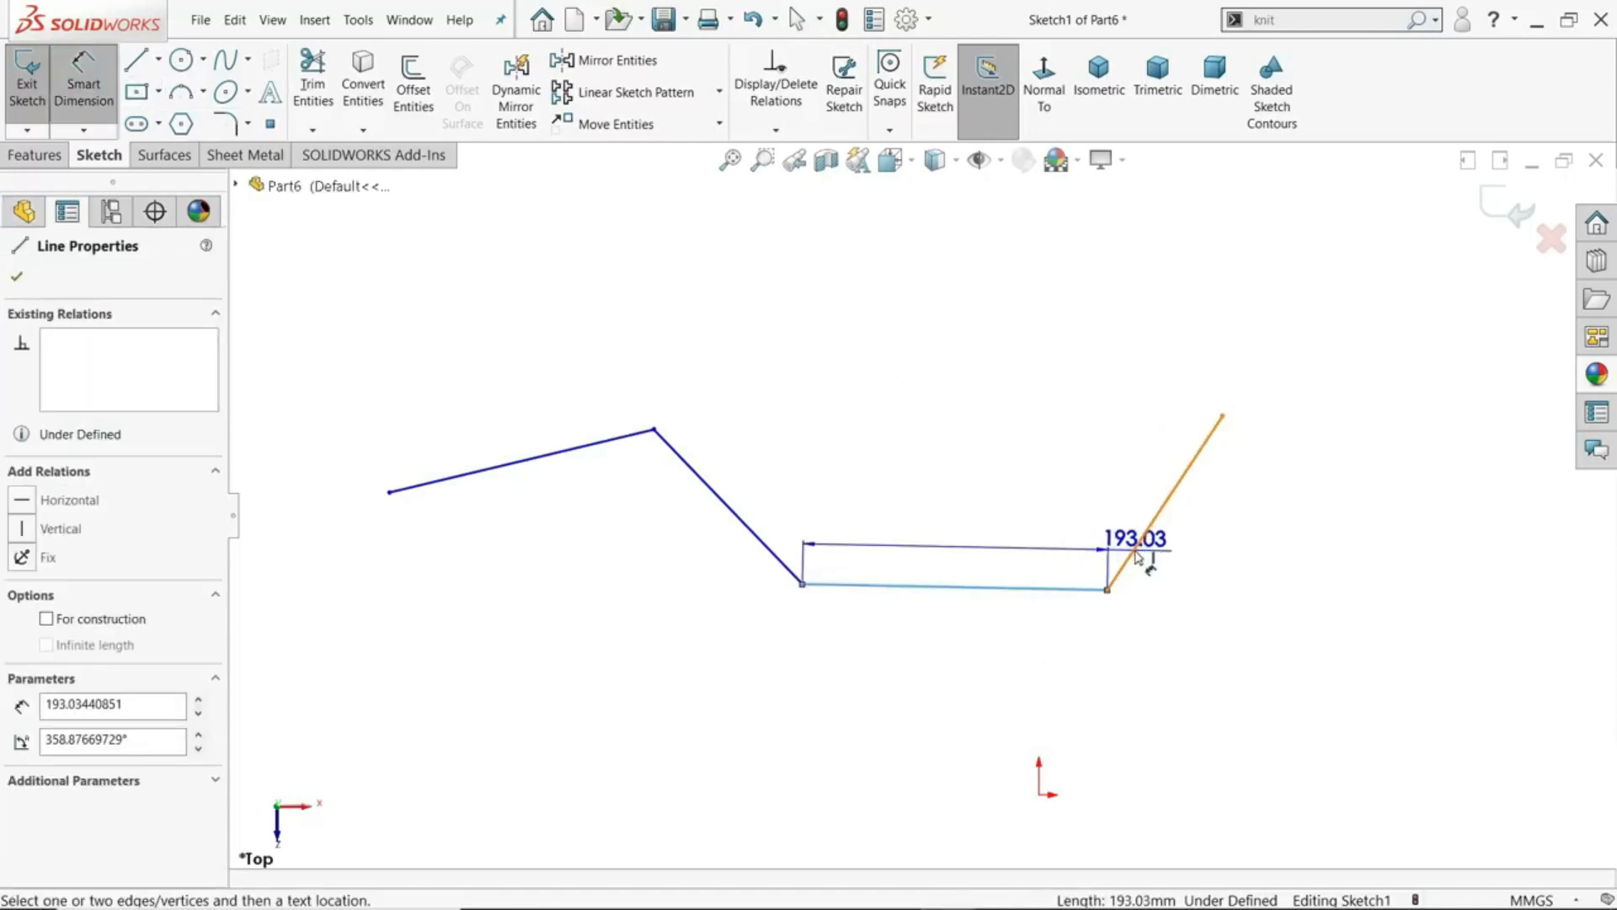
pyautogui.click(1149, 540)
pyautogui.click(1088, 531)
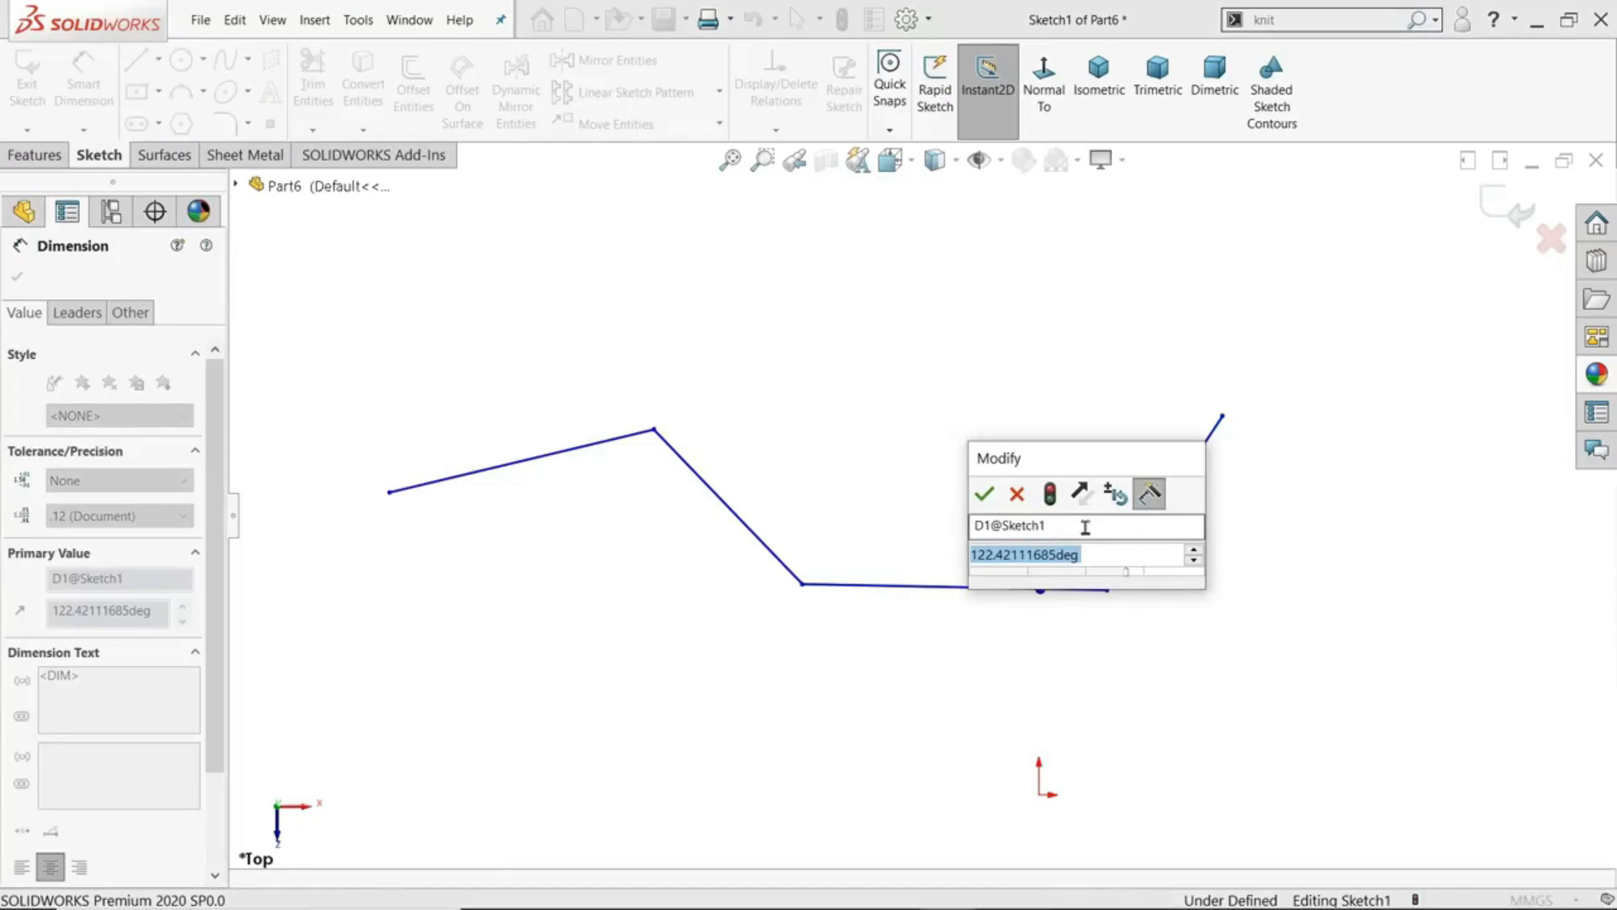
pyautogui.write('120')
pyautogui.press('Return')
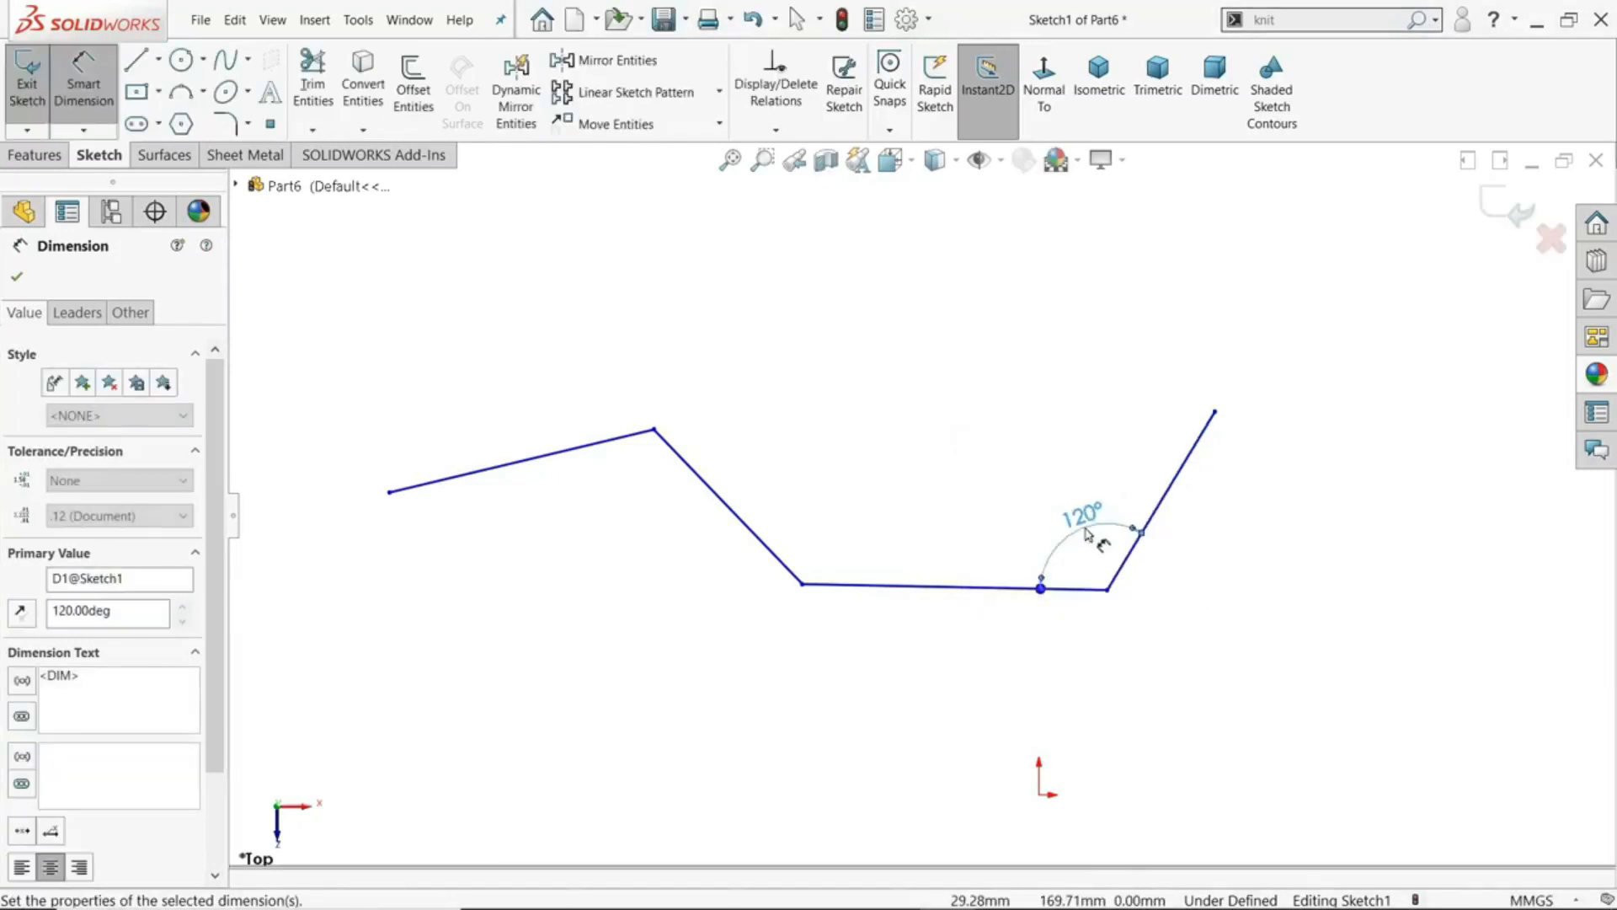
# - Dimension the angle between the rightmost rising line and a downward vertical reference from its upper endpoint, and set it to 30°
pyautogui.scroll(-3, 1222, 517)
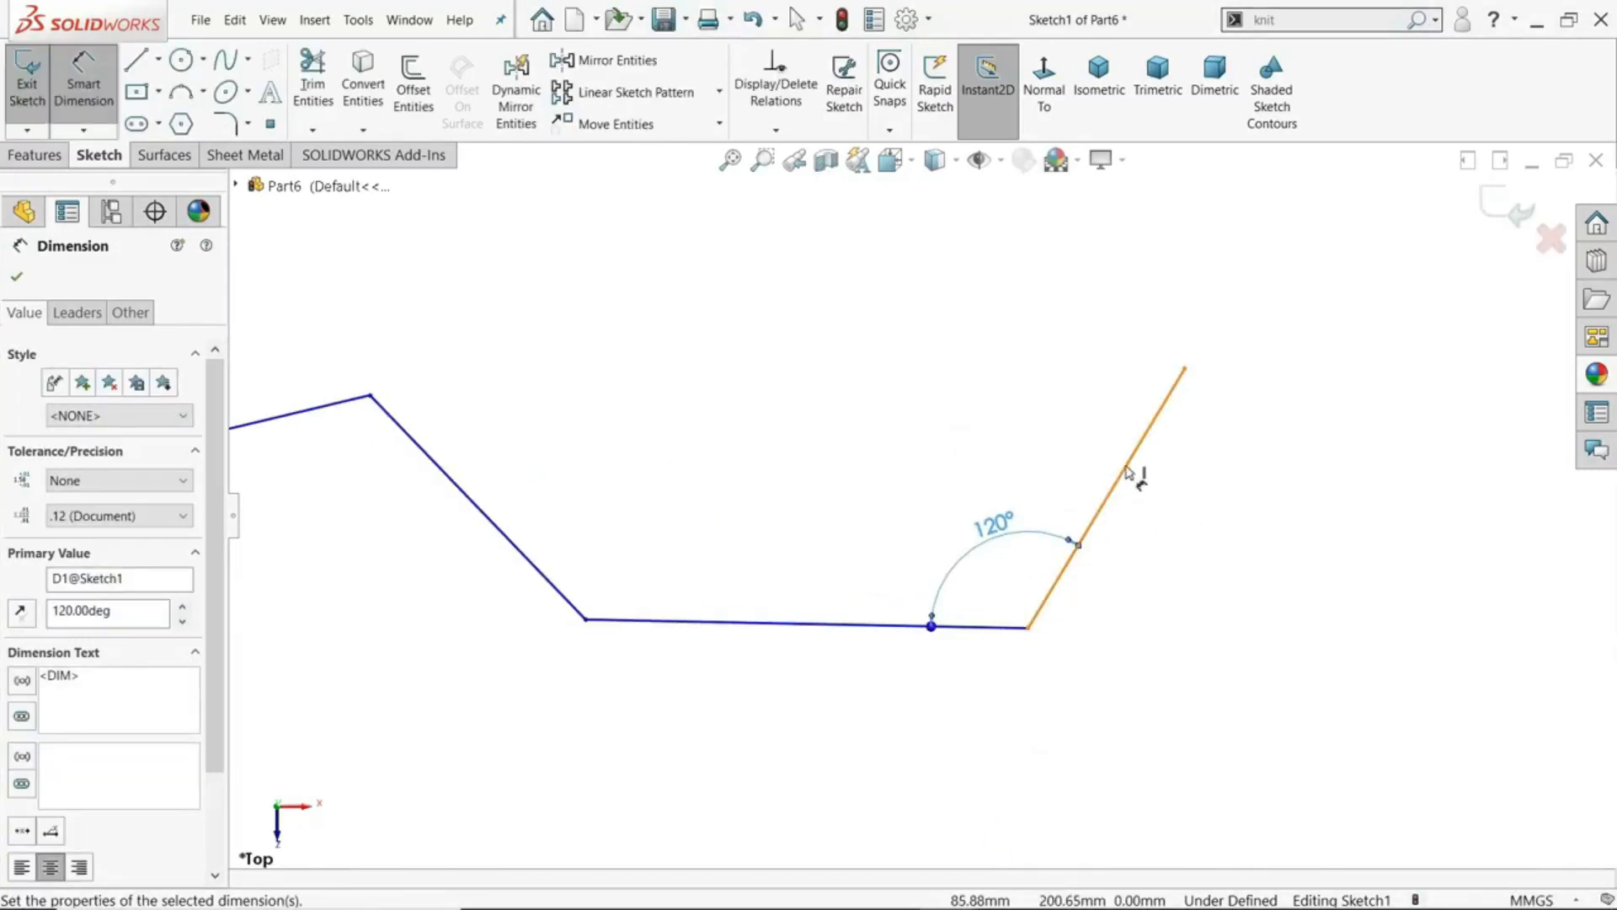
pyautogui.click(1178, 381)
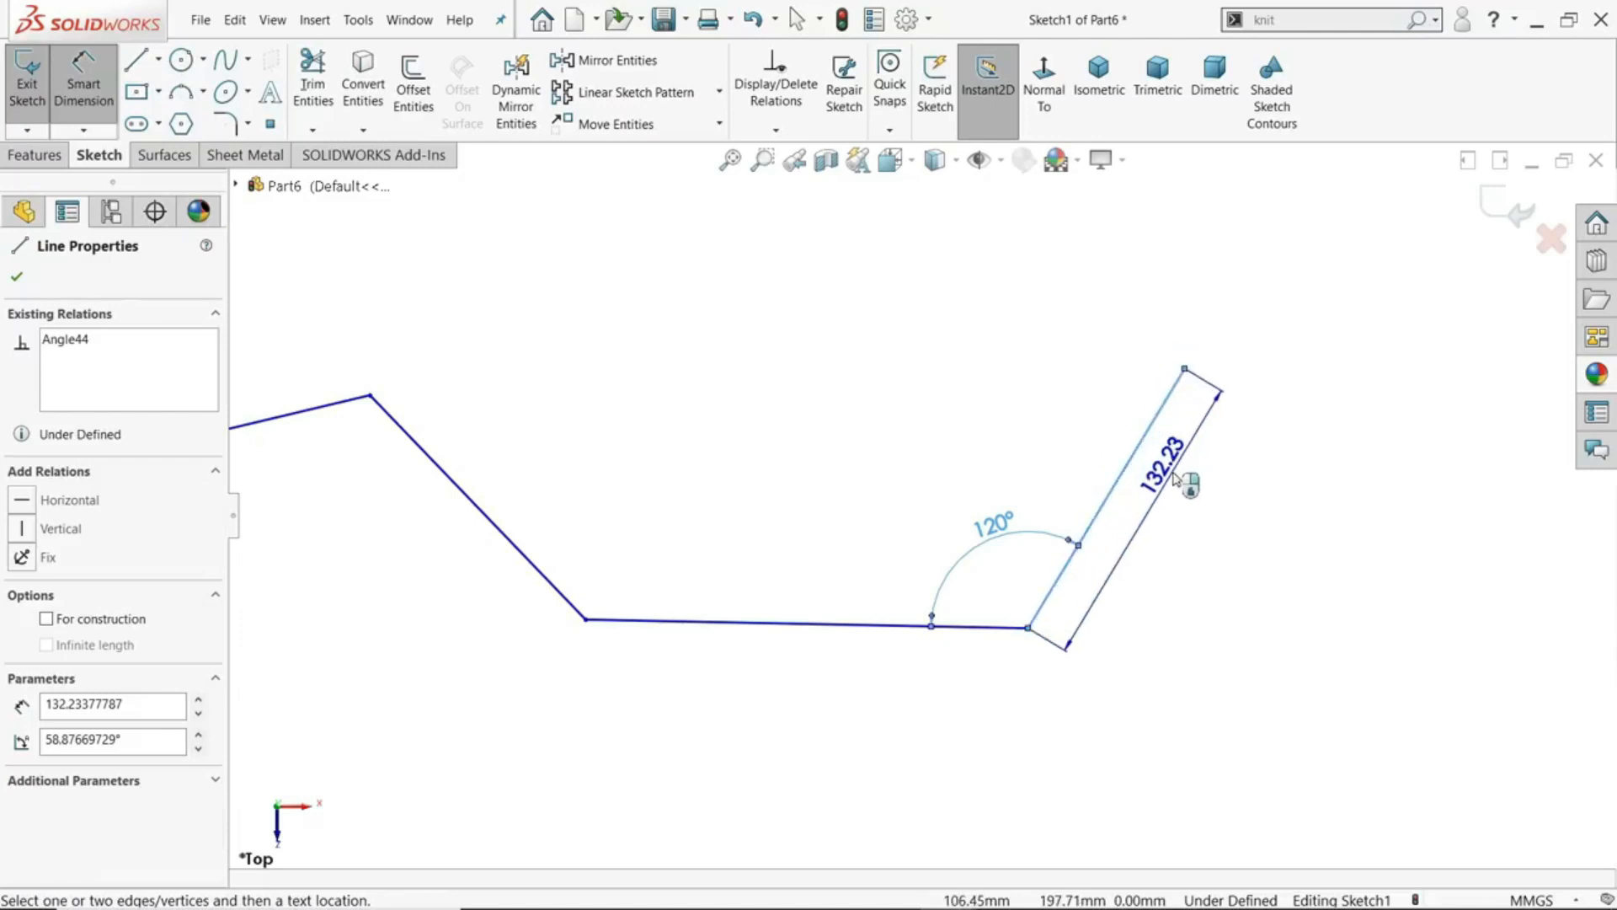
pyautogui.click(1185, 369)
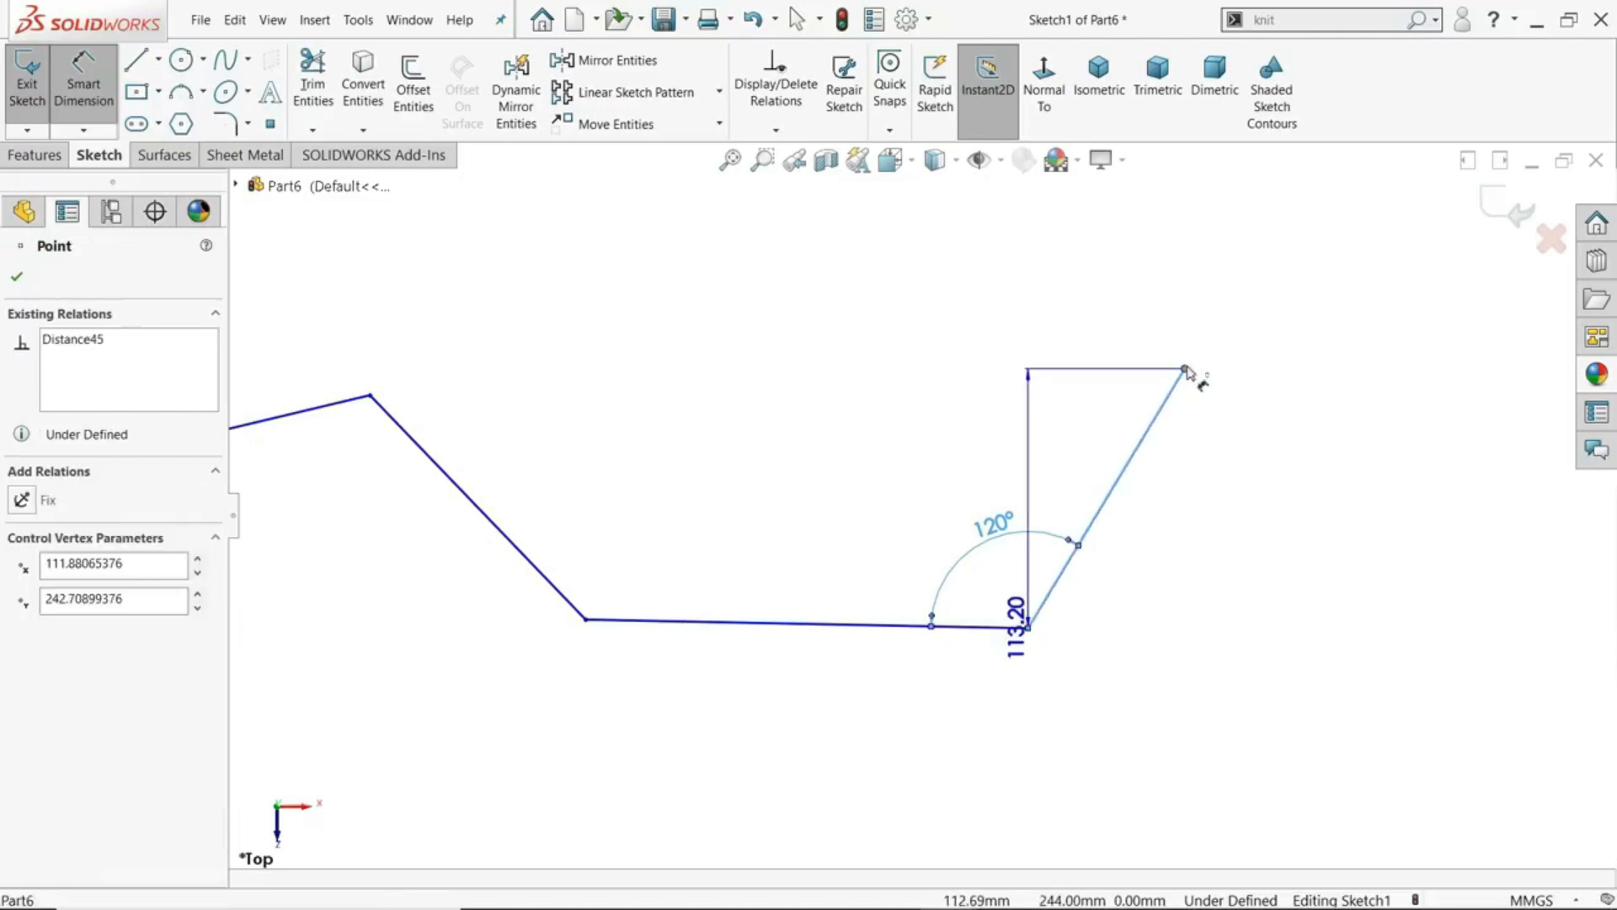
pyautogui.scroll(-3, 1189, 366)
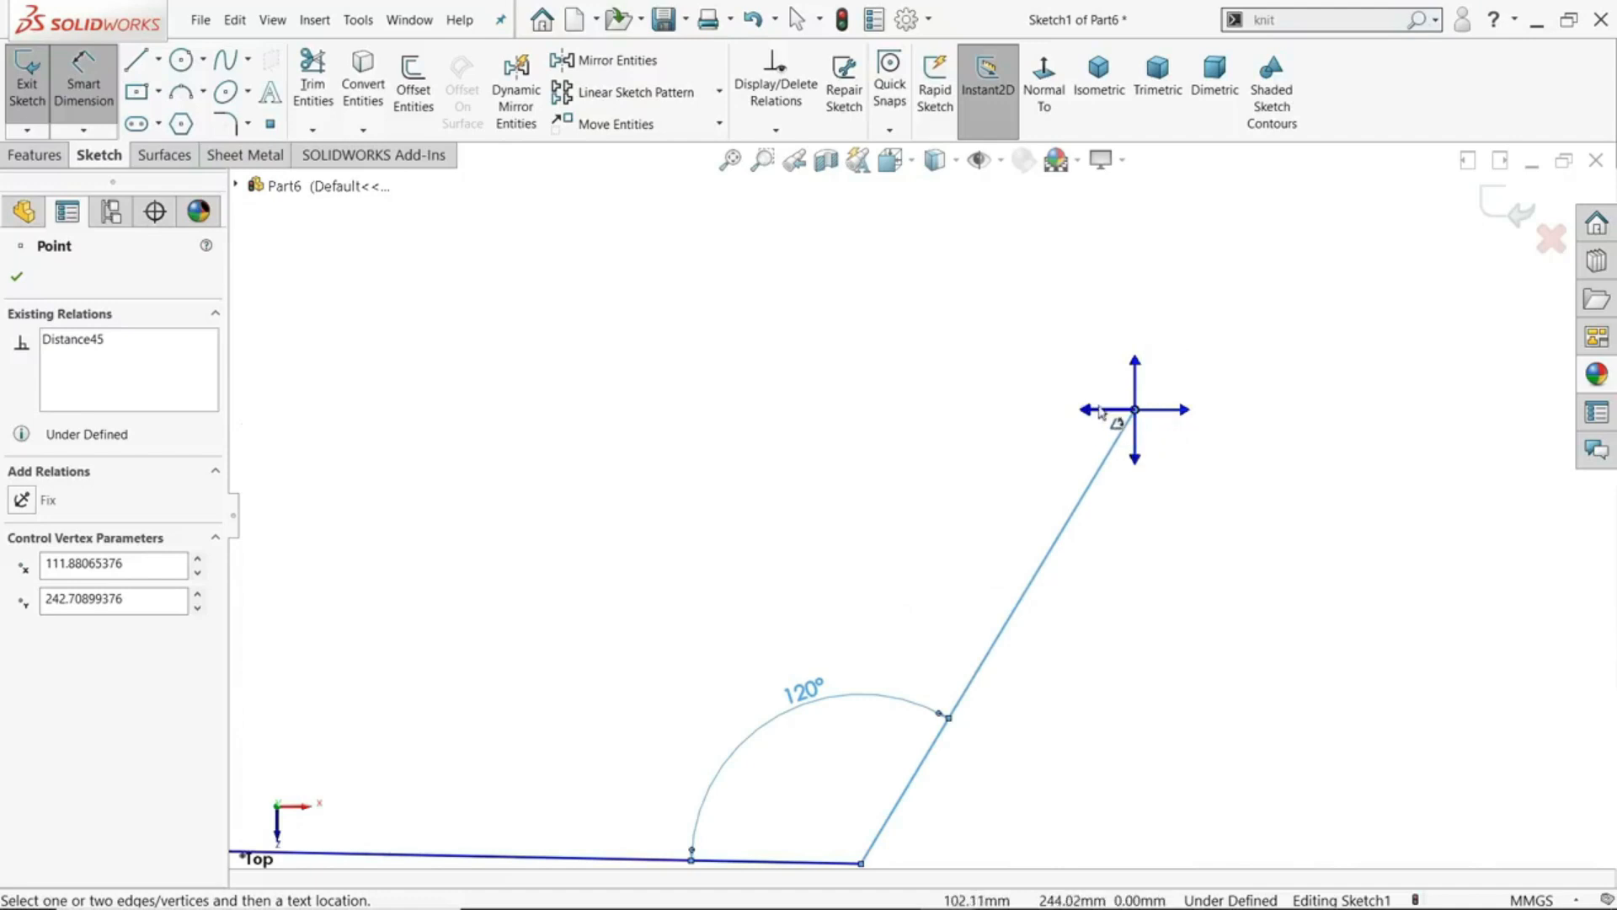
pyautogui.scroll(2, 1181, 390)
pyautogui.scroll(-1, 1042, 455)
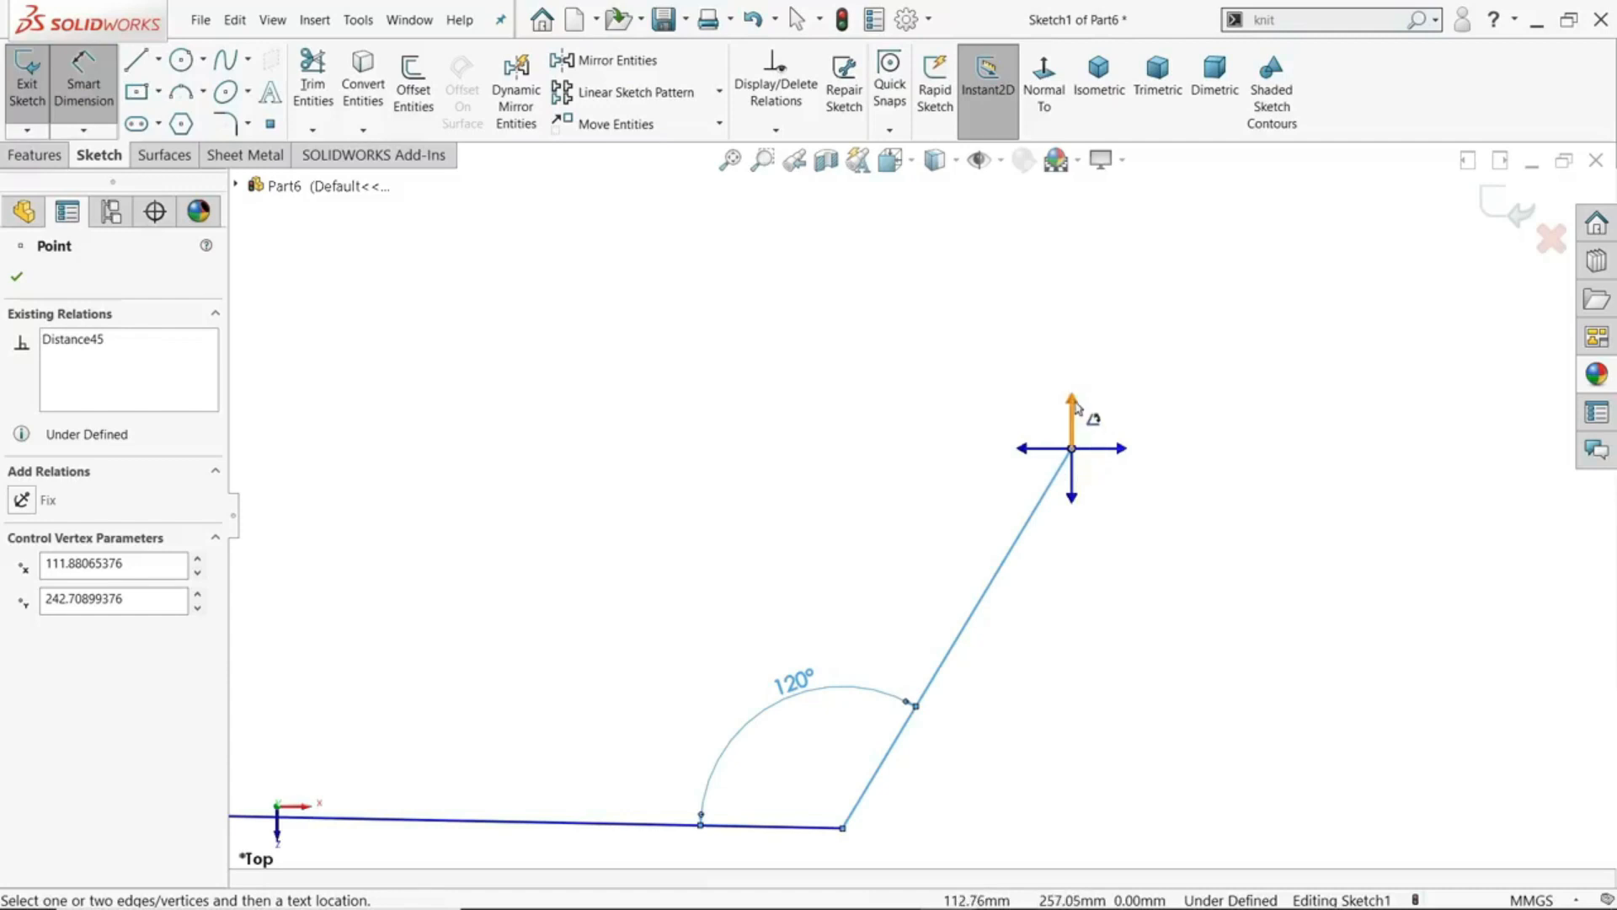
pyautogui.click(1072, 501)
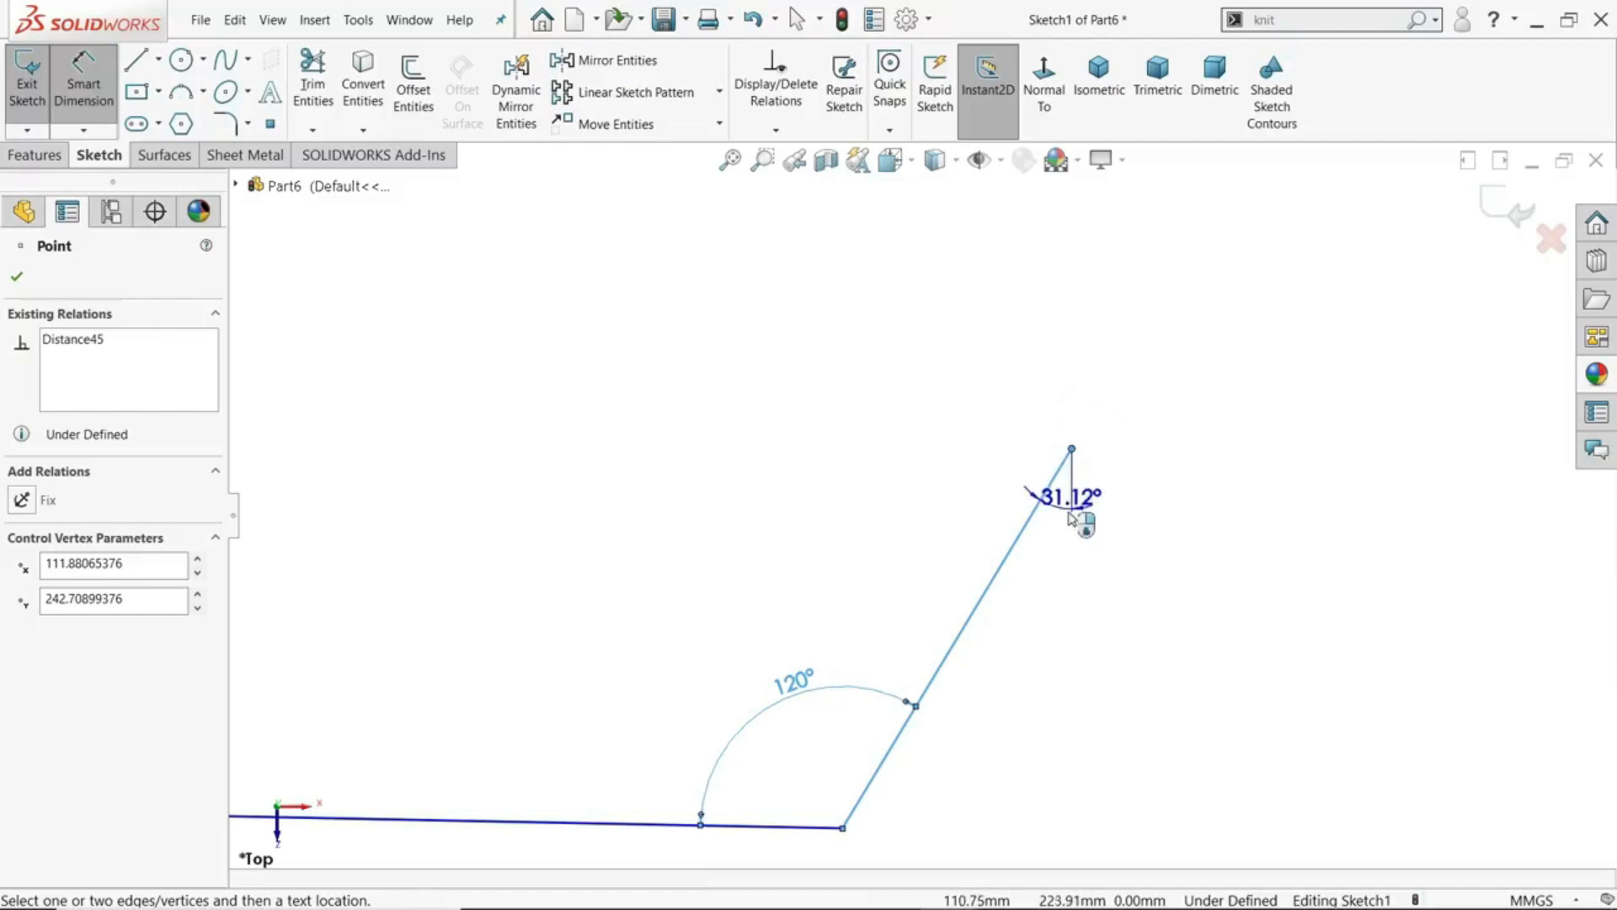
pyautogui.click(1015, 669)
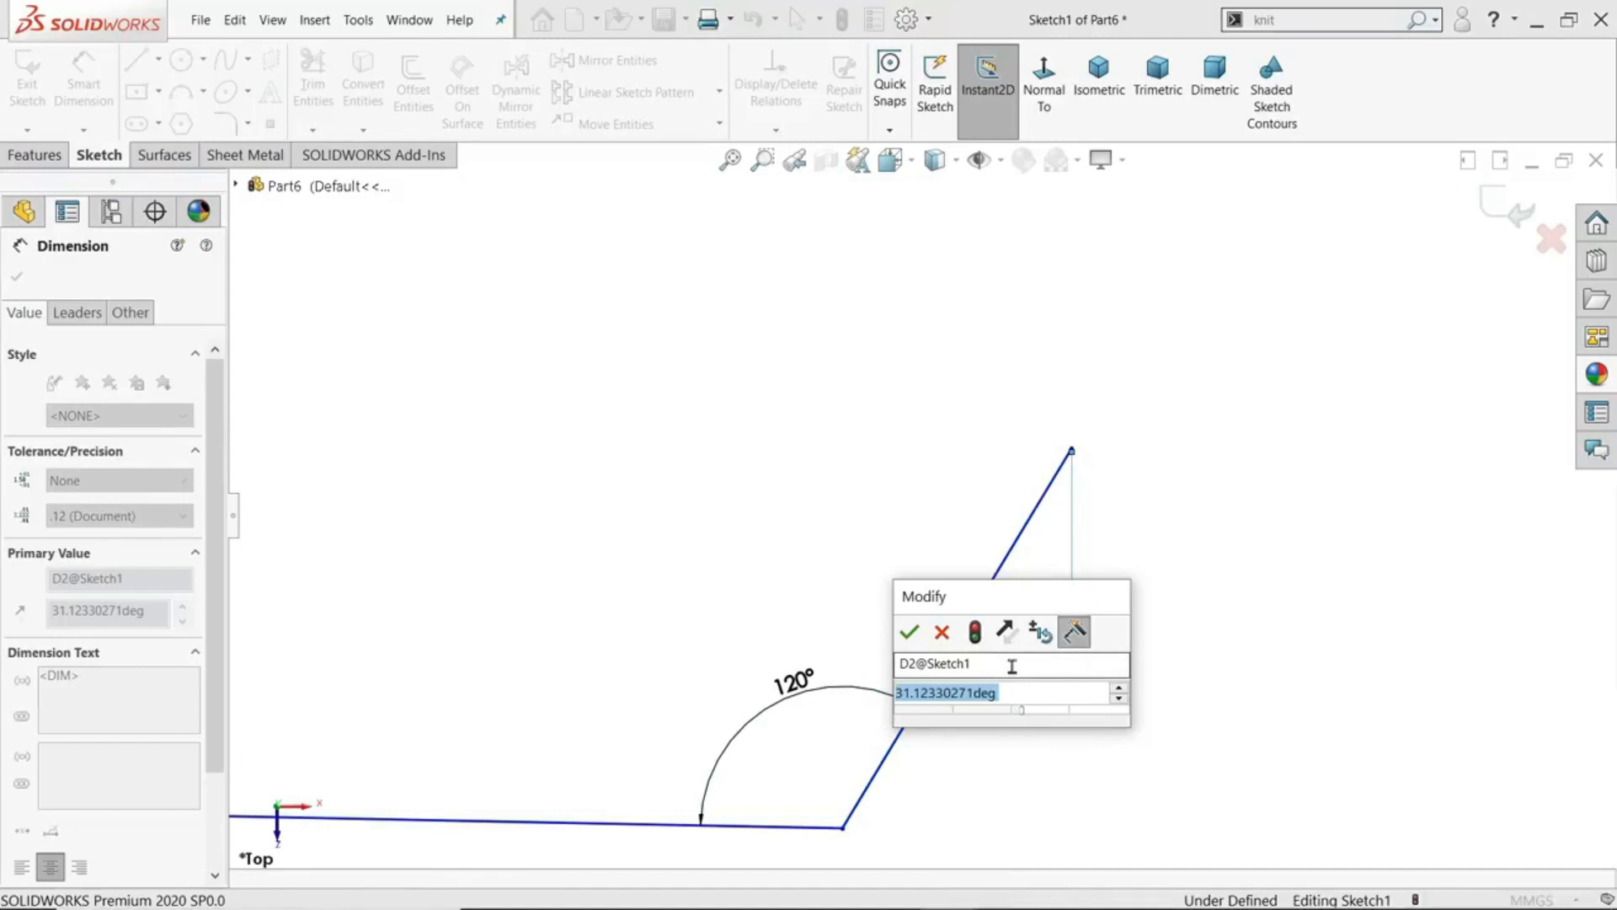
pyautogui.write('30')
pyautogui.press('Return')
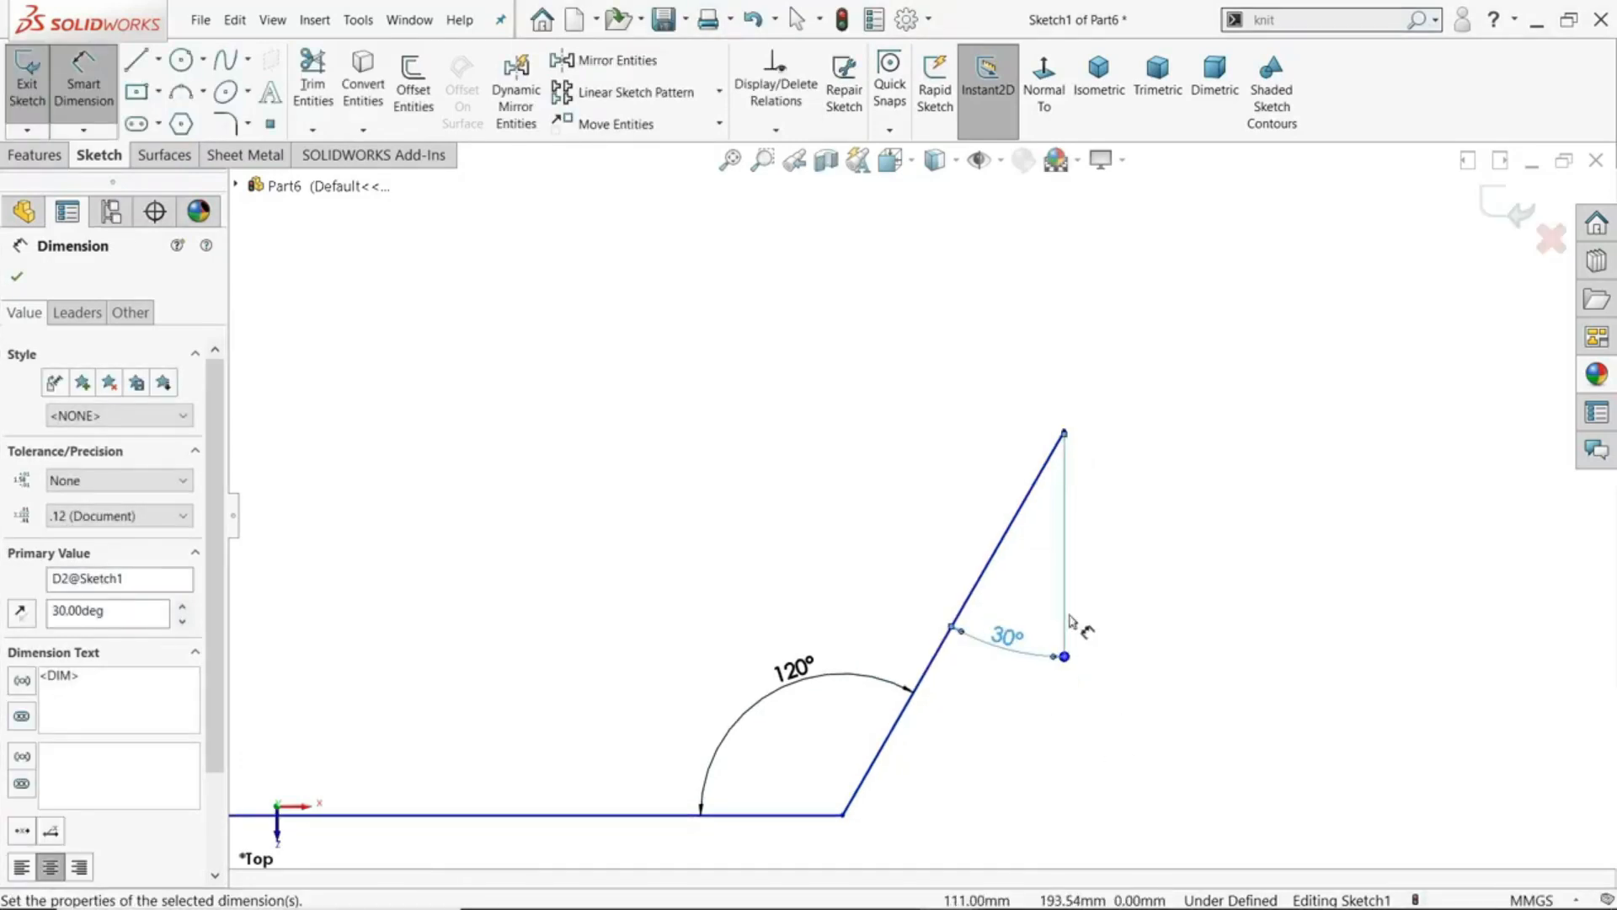
# - Dimension the leftmost line's angle to a horizontal reference extending rightward from its free lower endpoint, and set it to 20°
pyautogui.scroll(5, 920, 501)
pyautogui.scroll(-5, 556, 523)
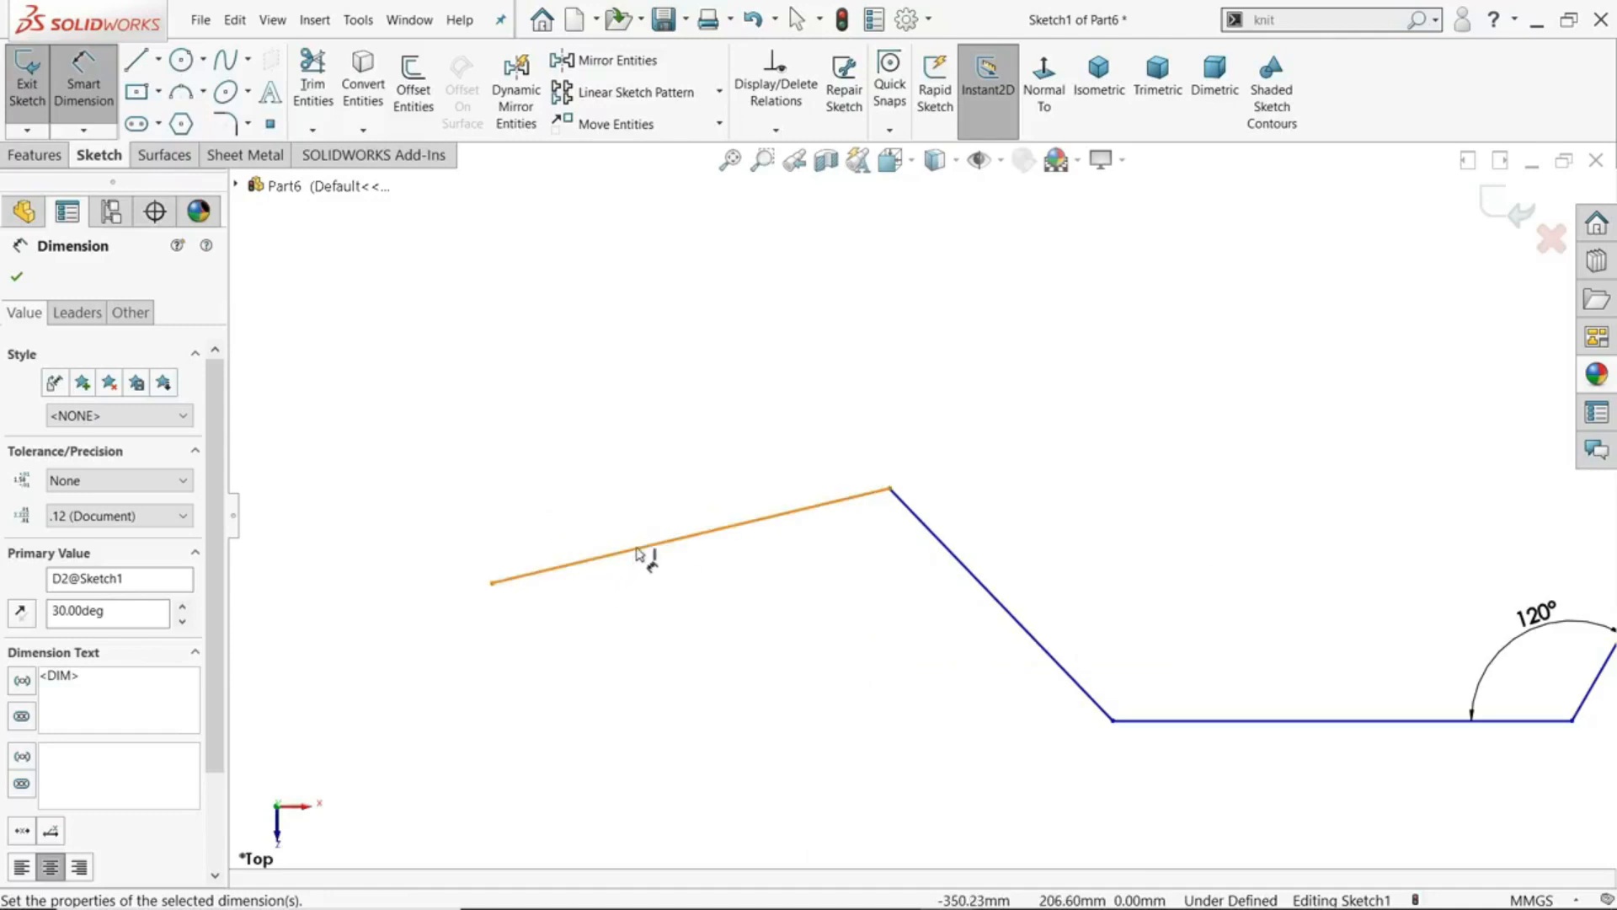
pyautogui.click(642, 552)
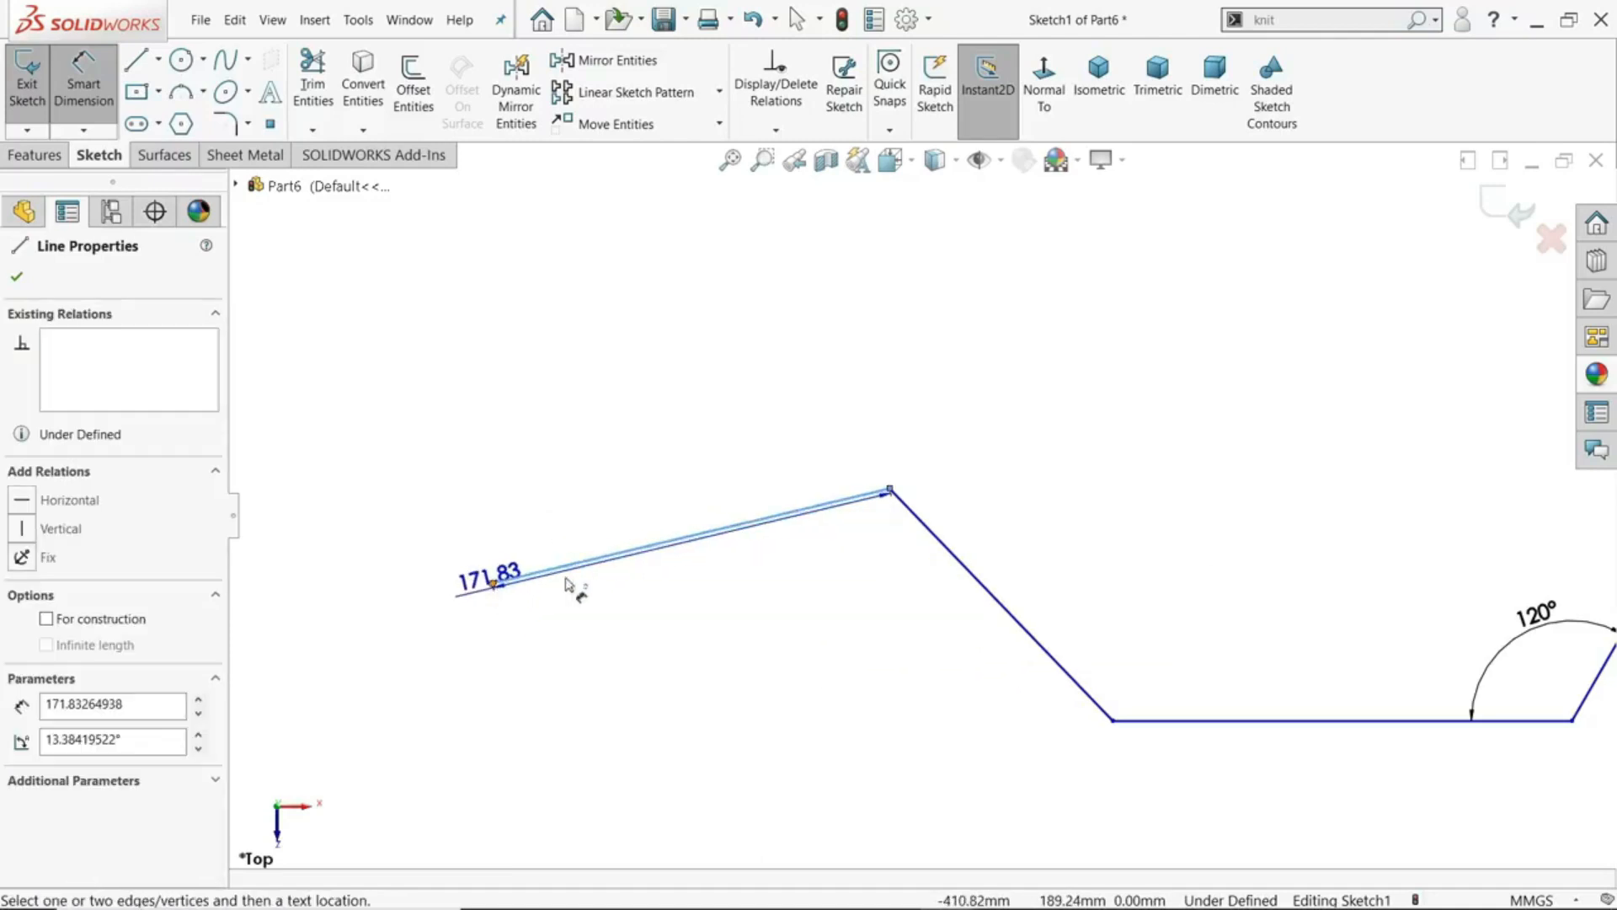
pyautogui.click(492, 584)
pyautogui.scroll(-3, 493, 606)
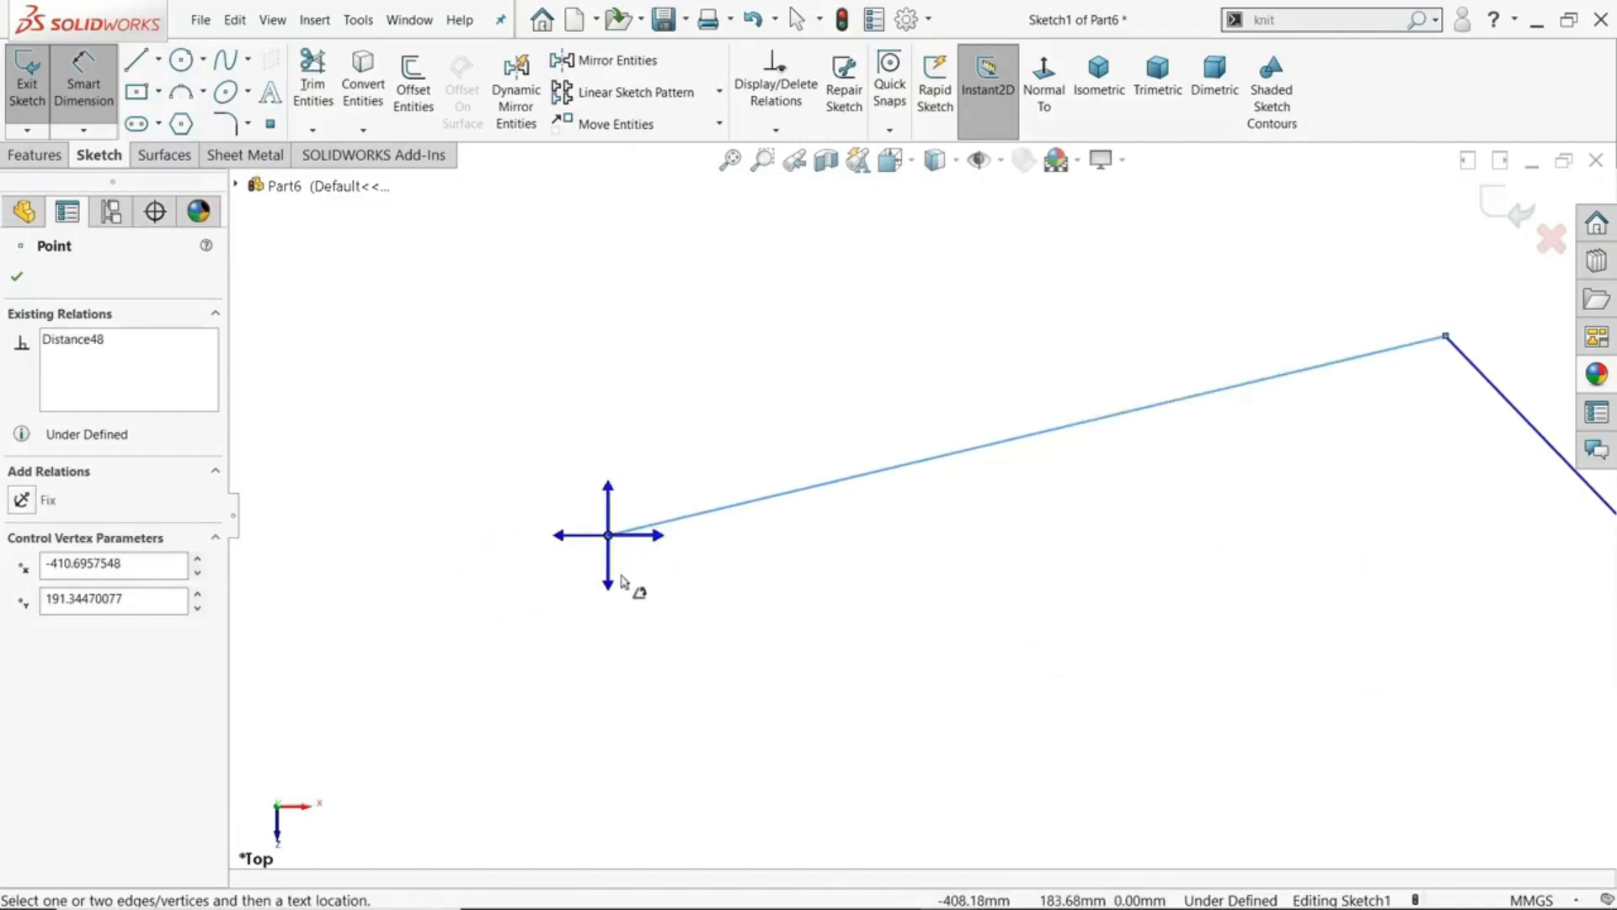
pyautogui.click(655, 543)
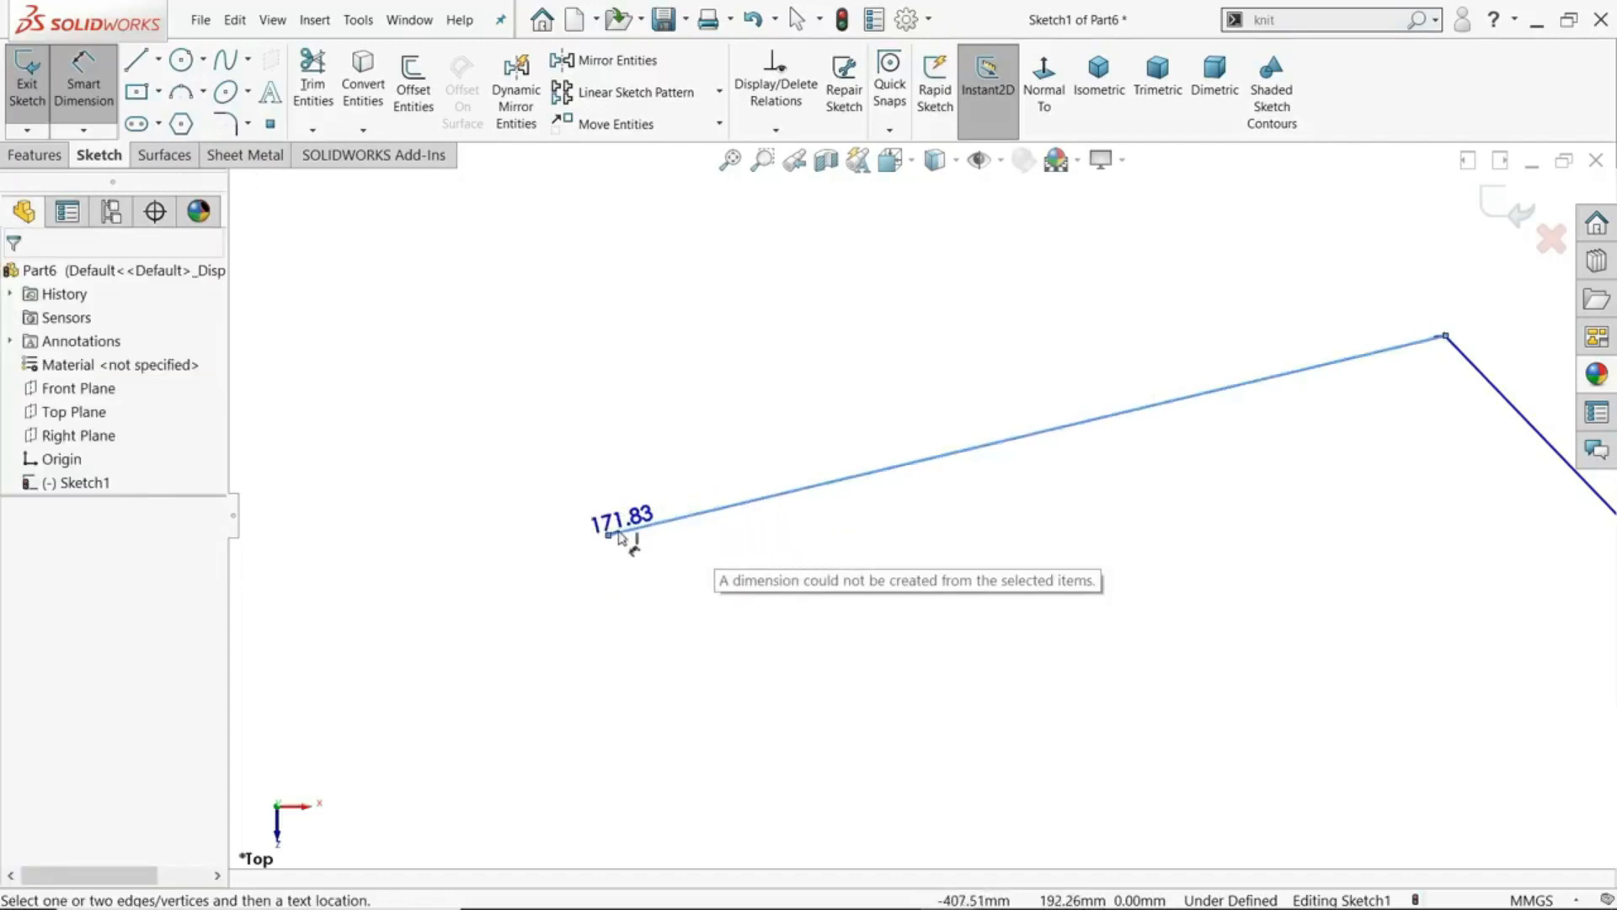
pyautogui.click(613, 540)
pyautogui.click(659, 543)
pyautogui.click(1026, 491)
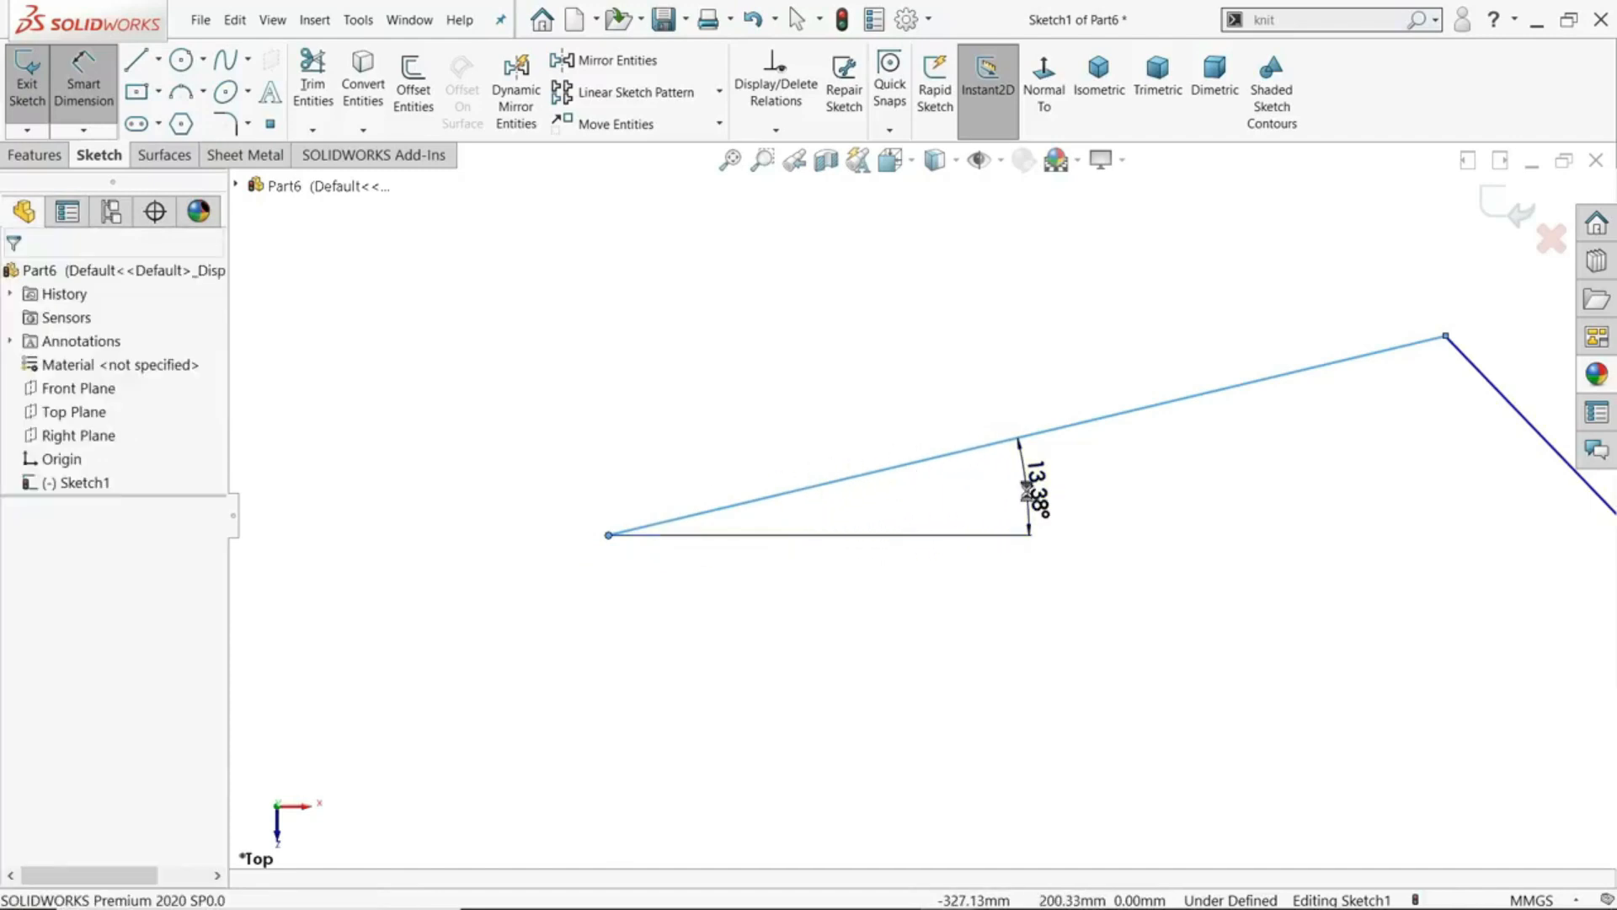
pyautogui.doubleClick(1027, 491)
pyautogui.write('20')
pyautogui.press('Return')
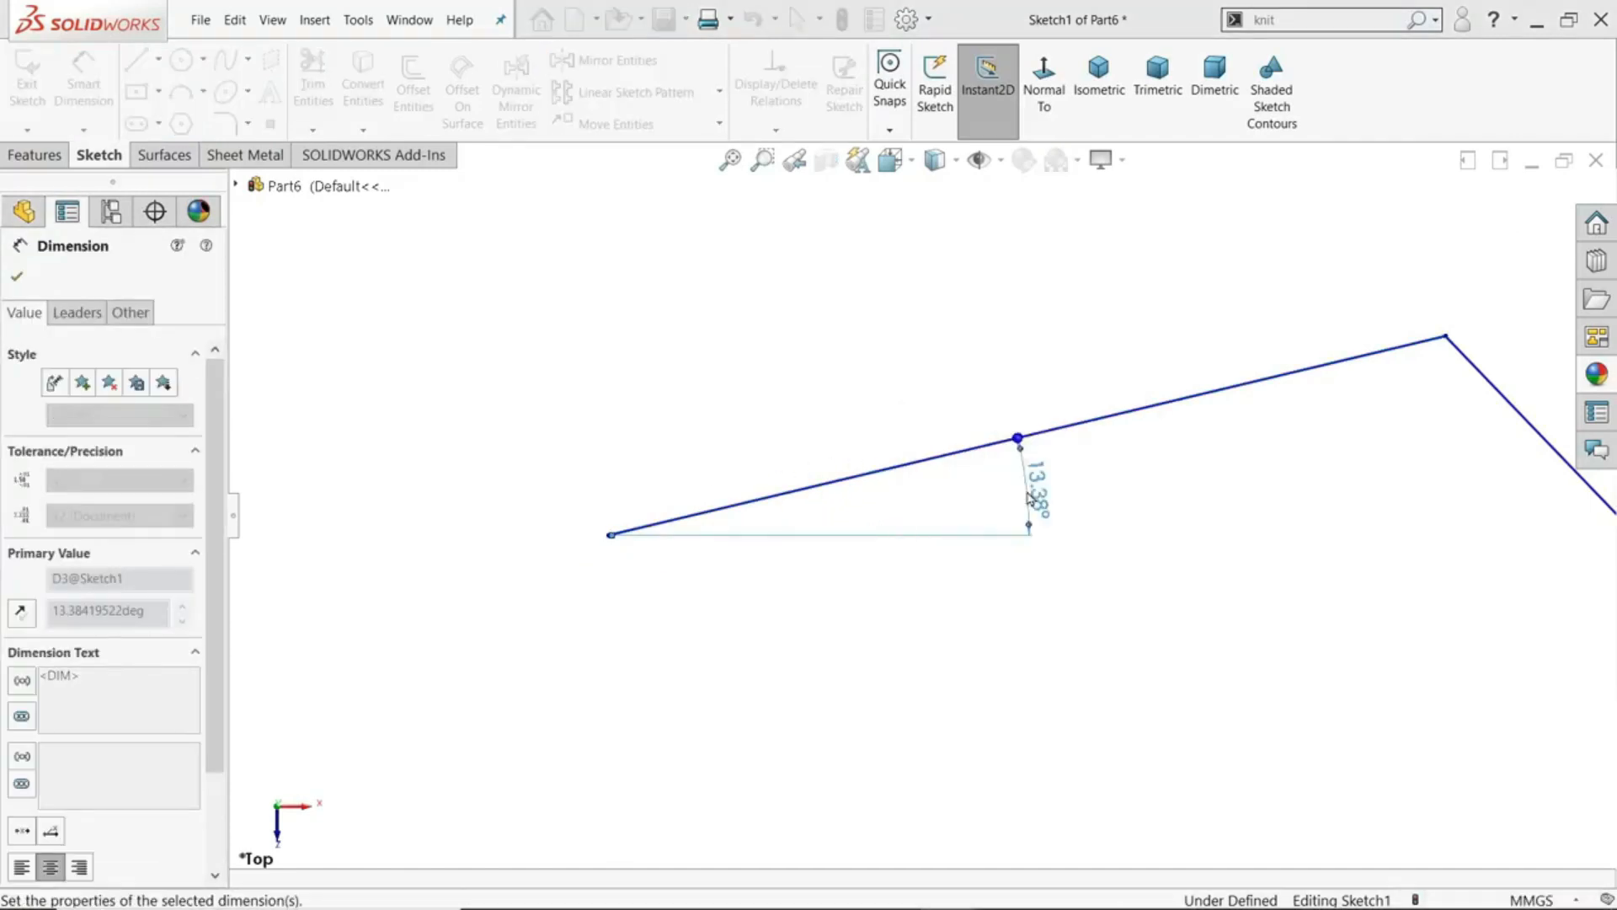
pyautogui.scroll(6, 921, 499)
pyautogui.scroll(-3, 1204, 462)
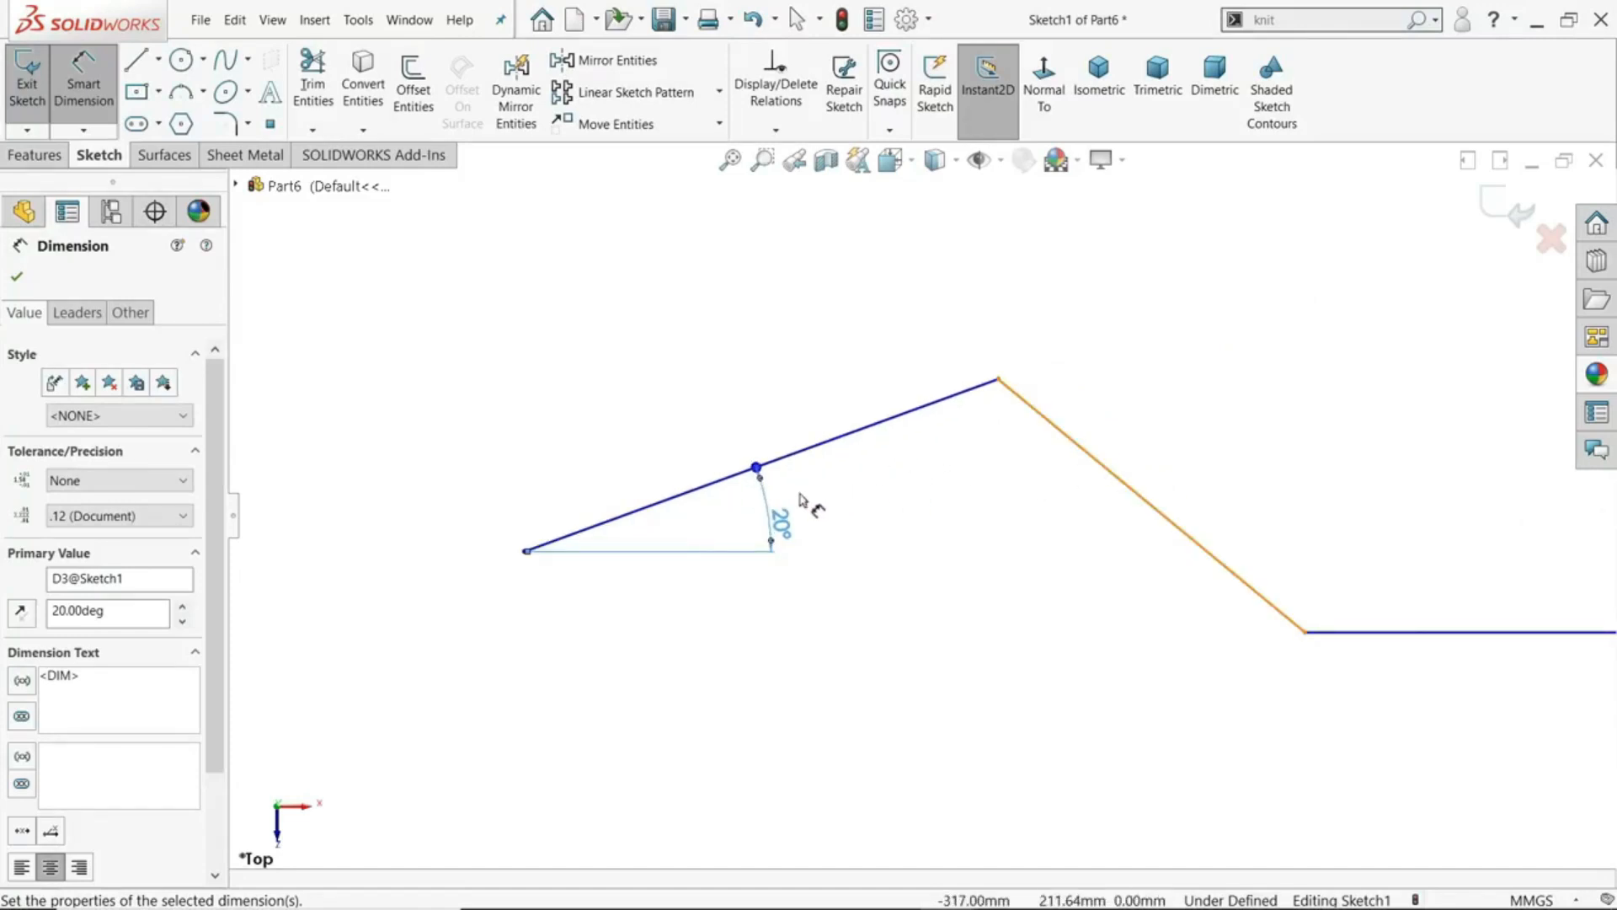
pyautogui.scroll(4, 800, 505)
pyautogui.scroll(-2, 1232, 525)
pyautogui.scroll(3, 1099, 504)
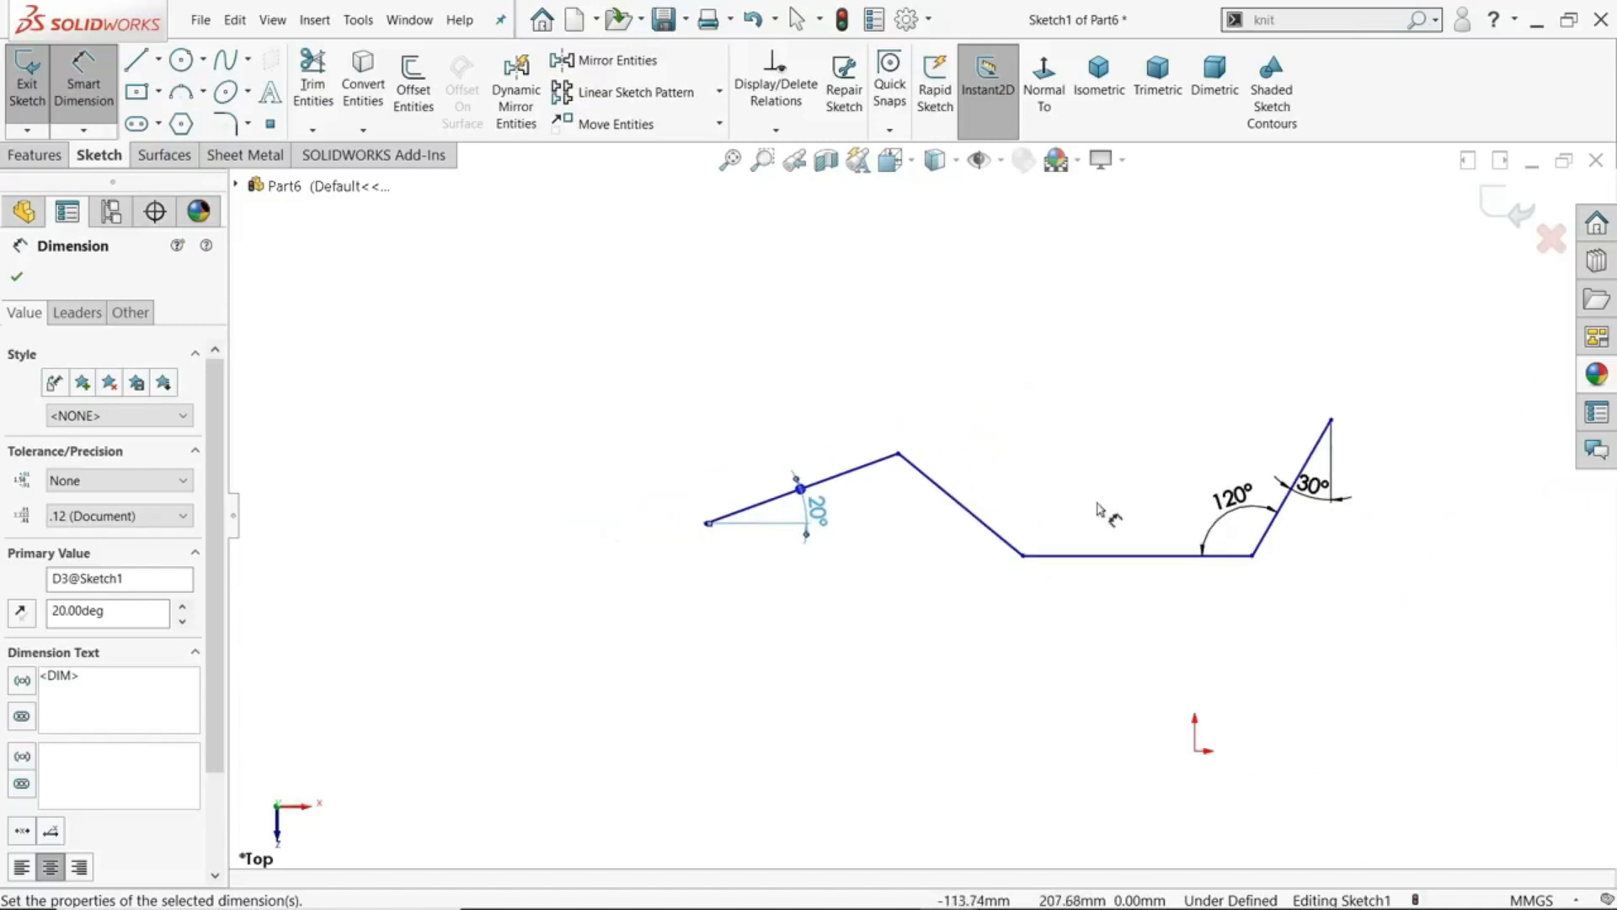
pyautogui.scroll(-2, 1219, 501)
pyautogui.scroll(-2, 880, 514)
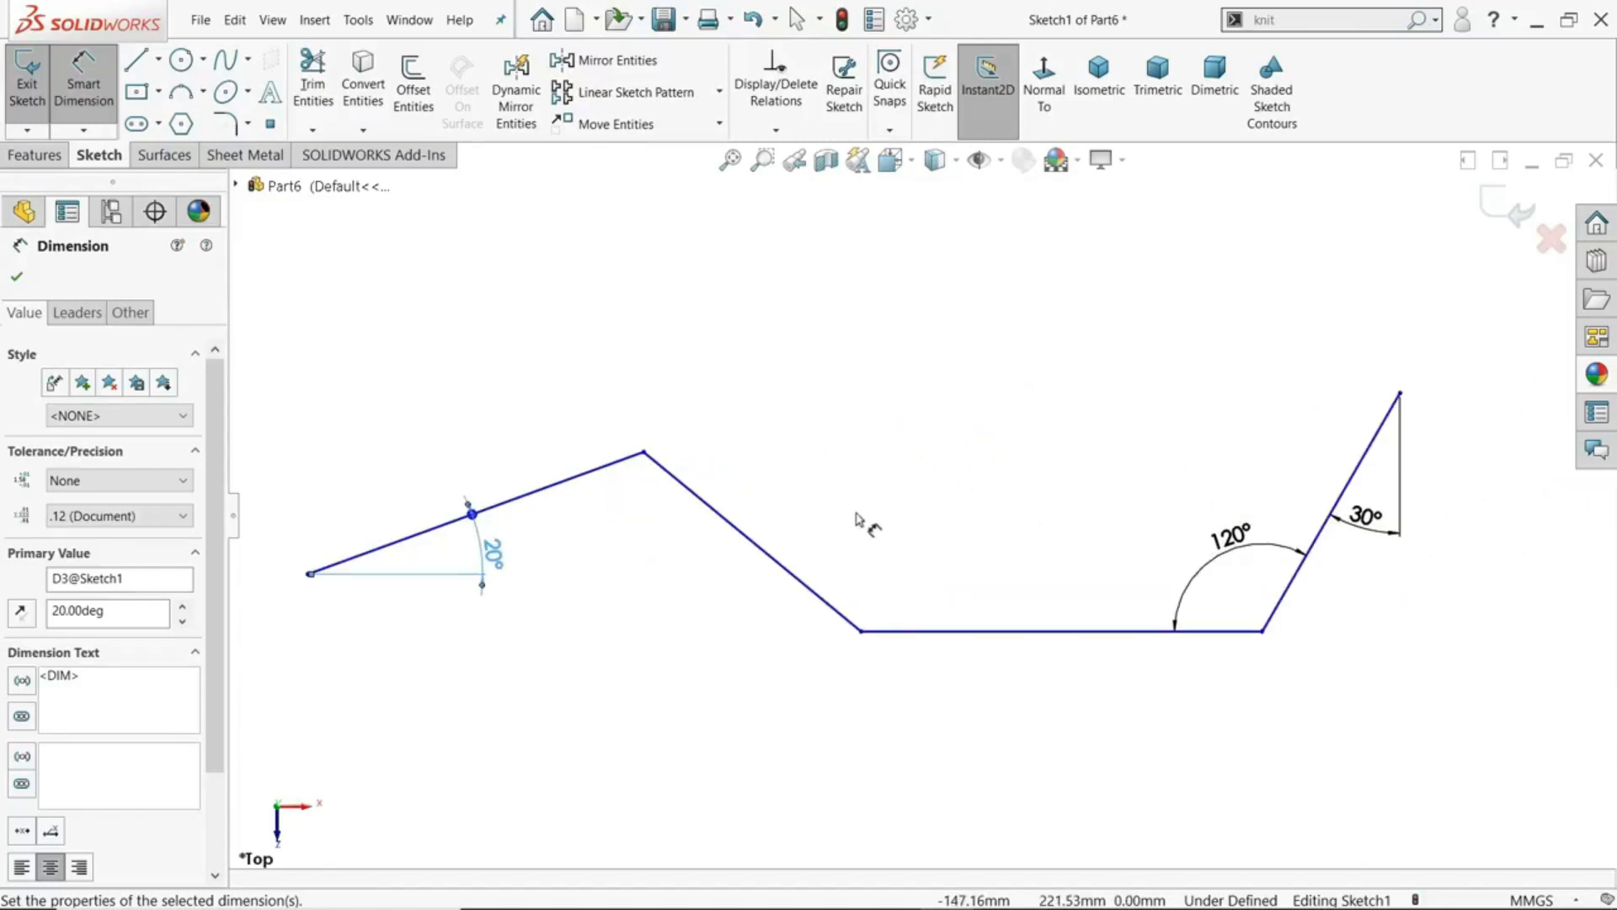